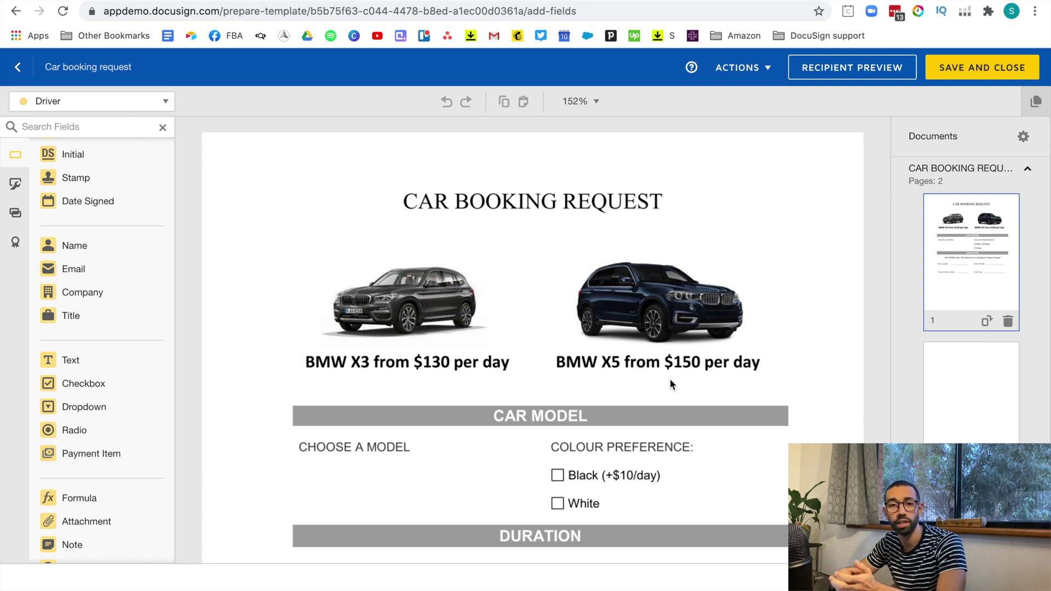
- Place a dropdown field under CHOOSE A MODEL on the booking form
scroll(757, 418, down, 4)
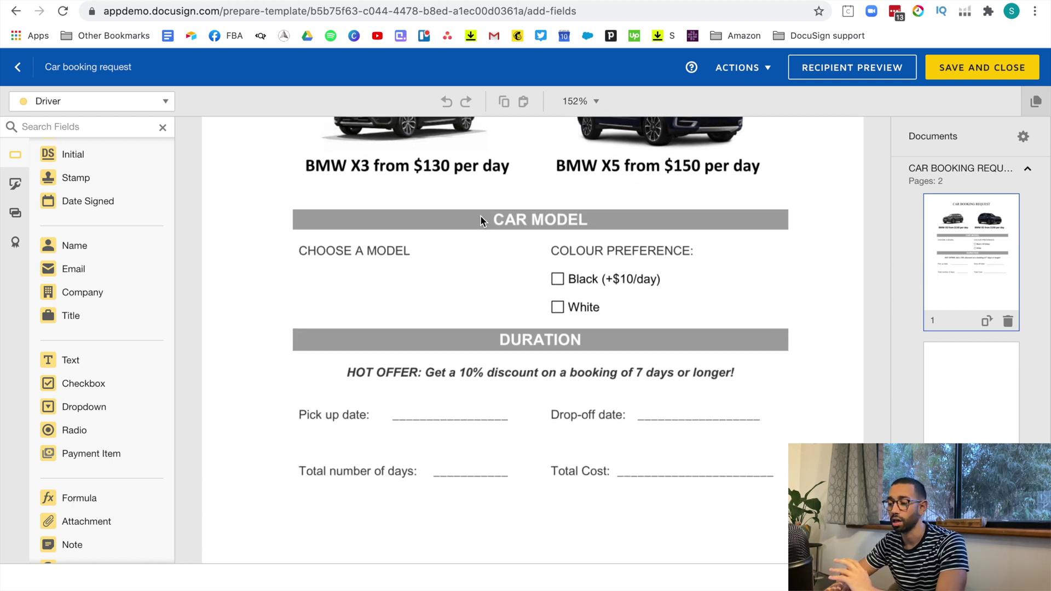
scroll(525, 228, up, 2)
scroll(525, 236, up, 2)
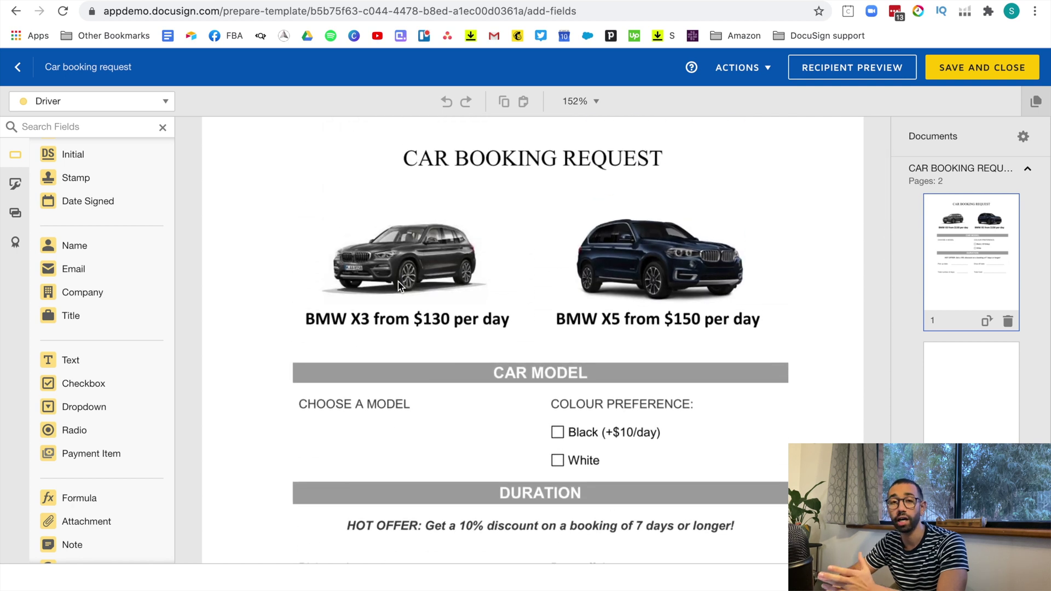
scroll(554, 361, down, 1)
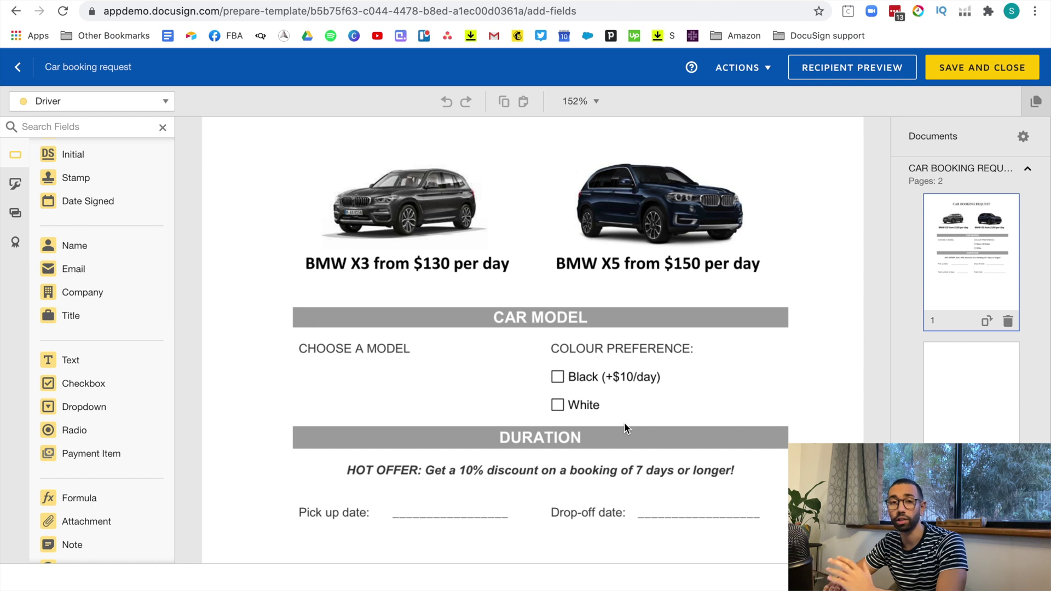
scroll(655, 463, down, 2)
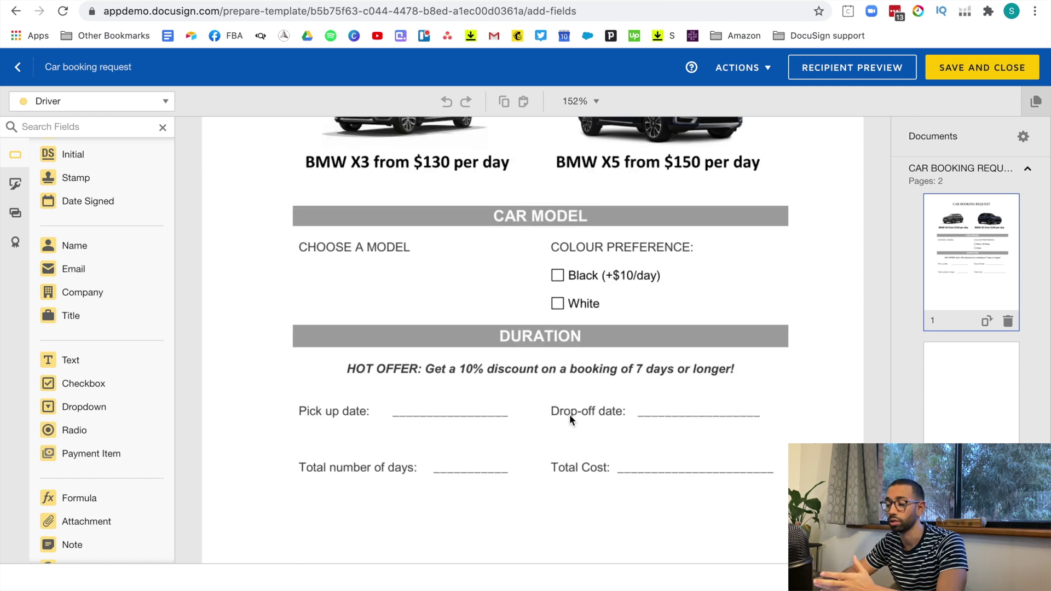
scroll(581, 415, down, 1)
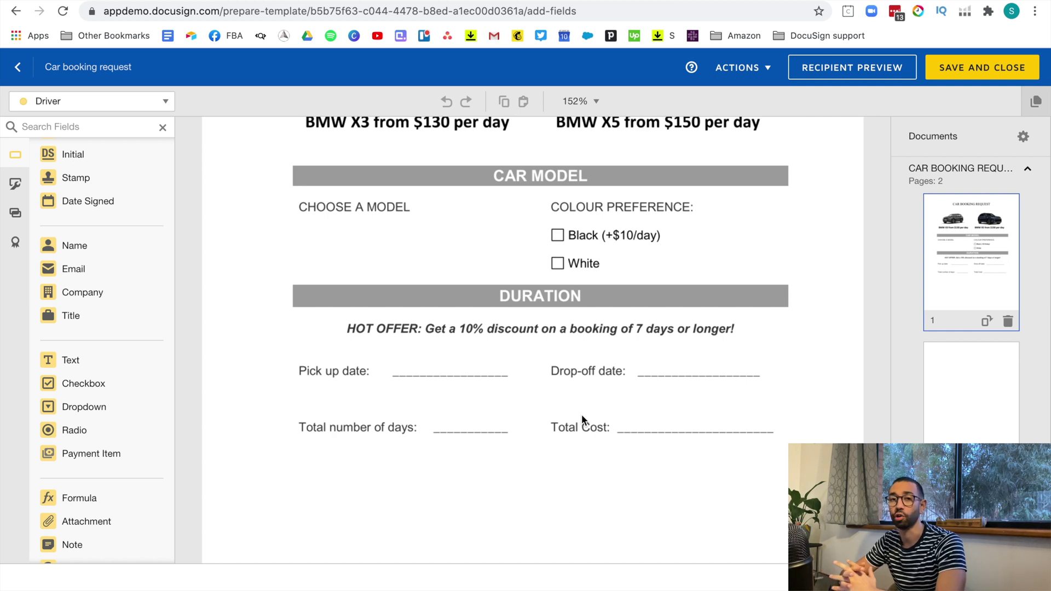
scroll(420, 266, up, 3)
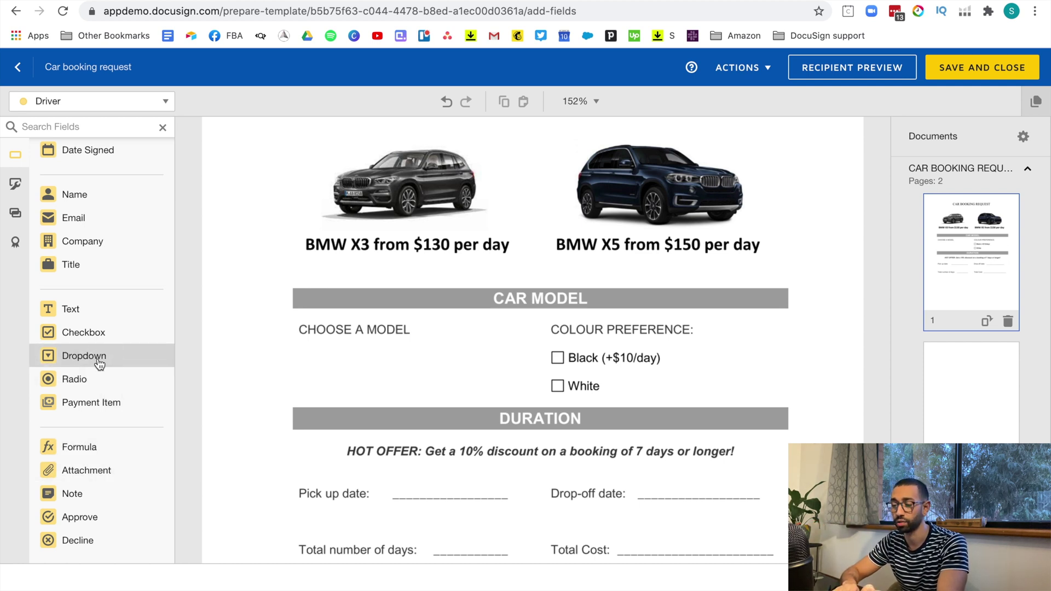
drag(99, 364, 309, 361)
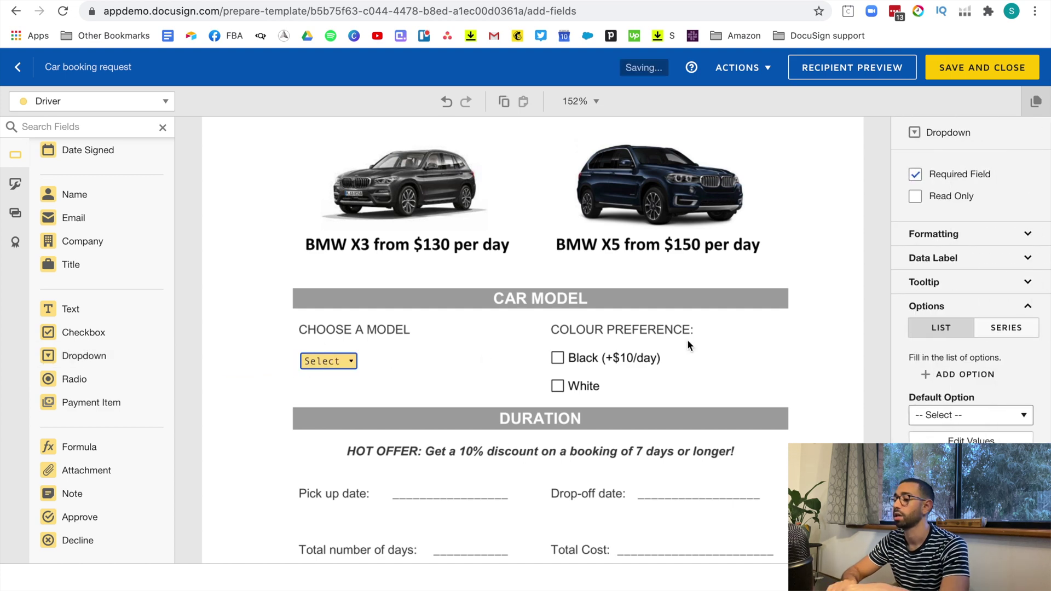
scroll(965, 406, down, 2)
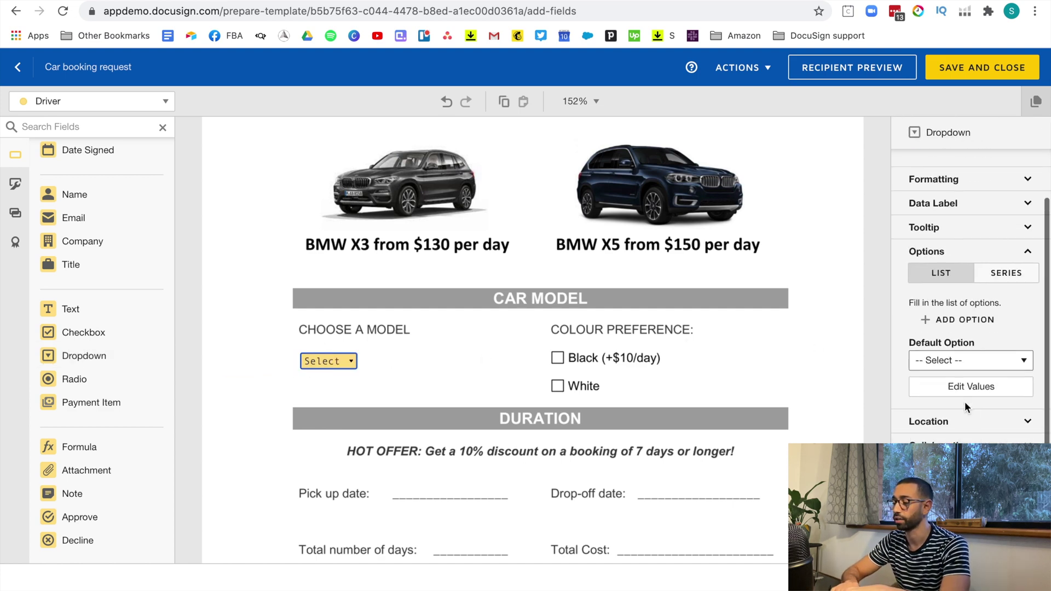
- Add the first dropdown option 'BMW X3 @$130/day' with value 130
click(979, 383)
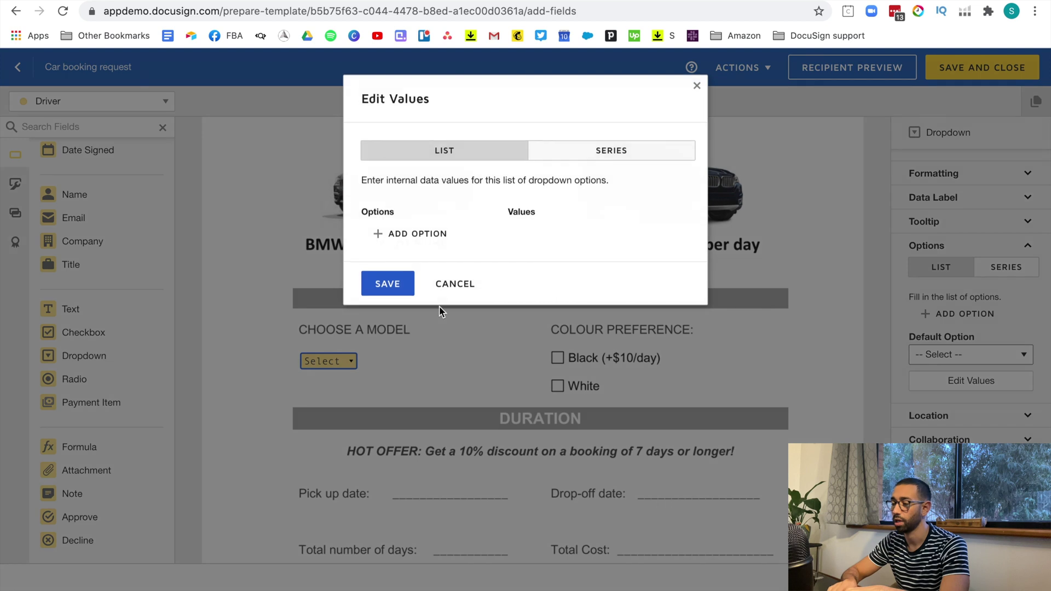
click(403, 235)
click(445, 241)
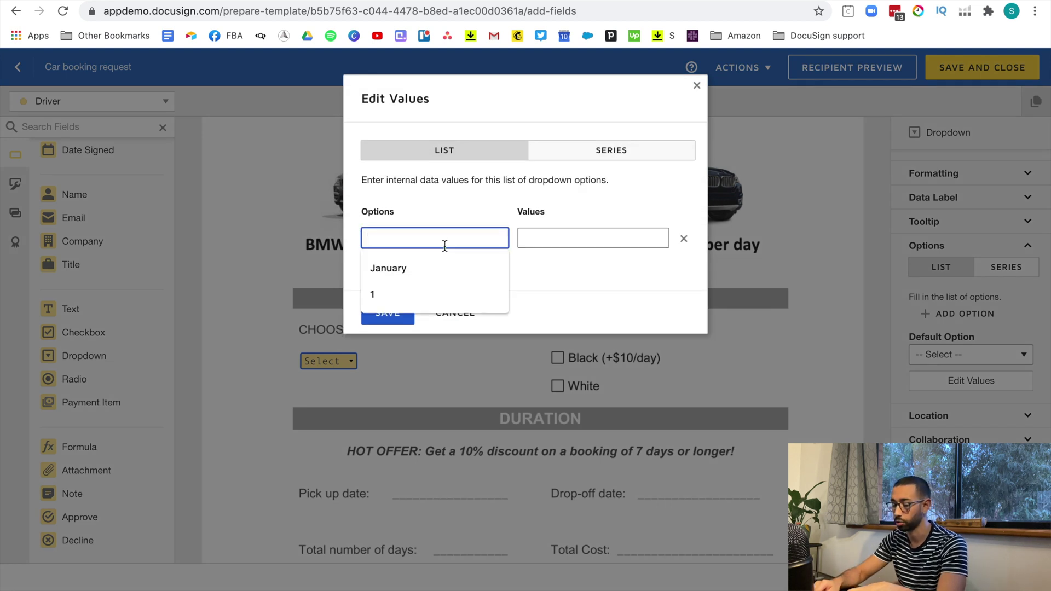
text(BMW X3 @120/day)
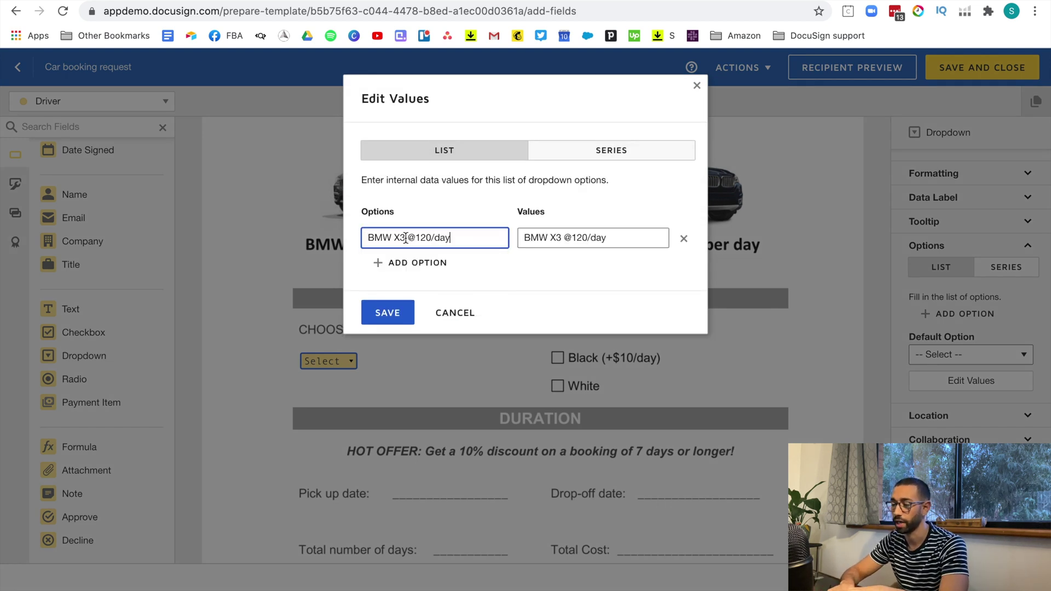
click(424, 238)
key(BackSpace)
text(3)
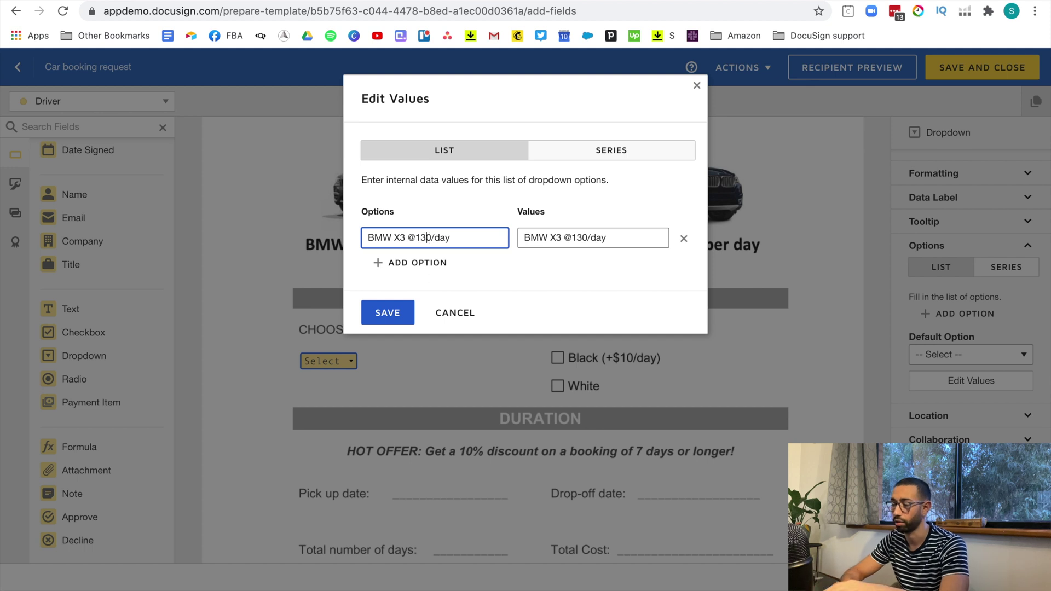
click(433, 237)
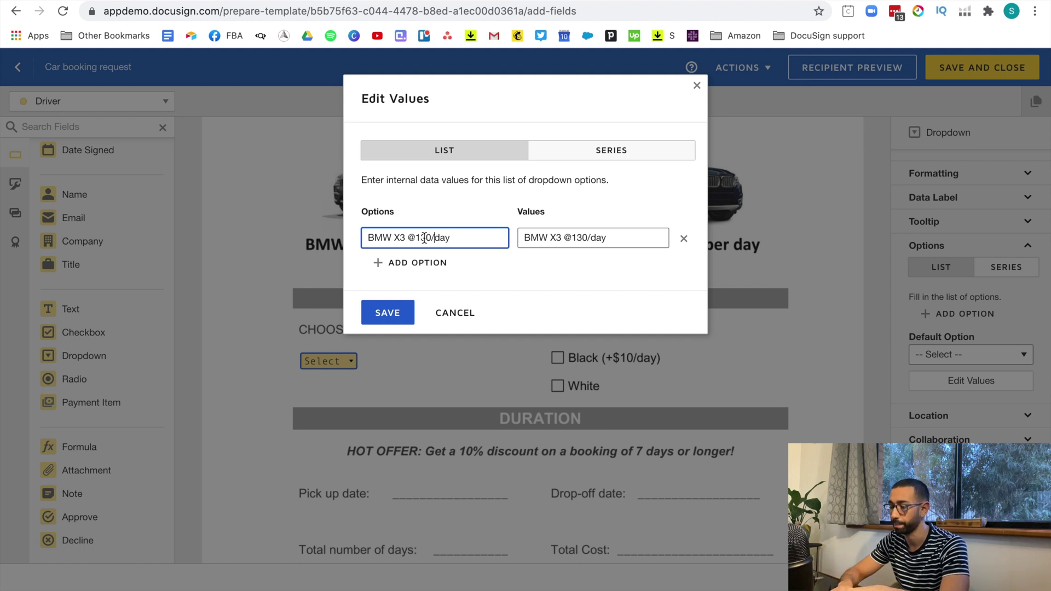
click(421, 237)
text($)
click(575, 238)
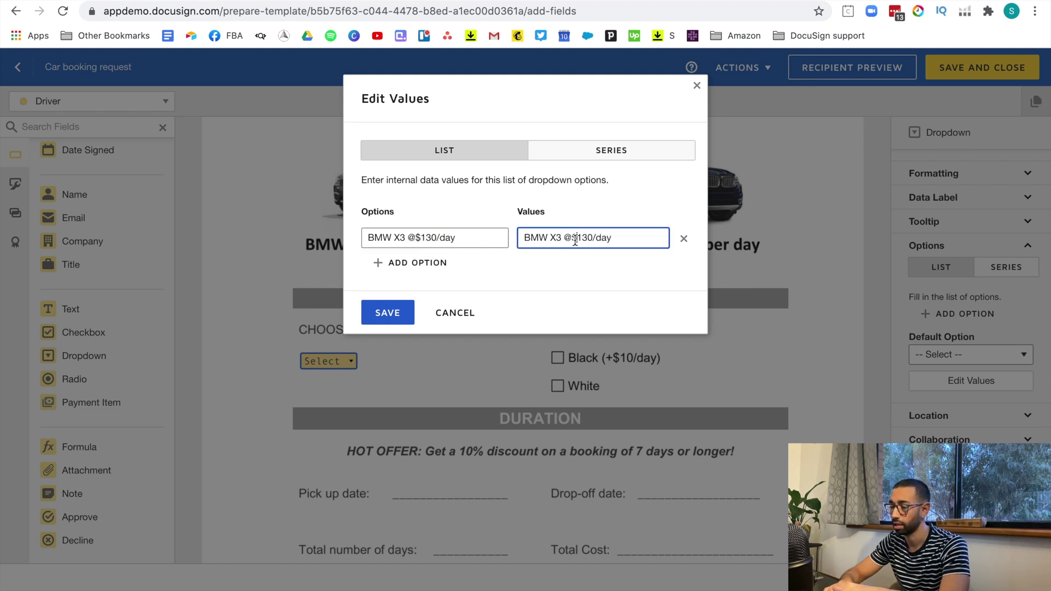
drag(573, 237, 507, 234)
key(BackSpace)
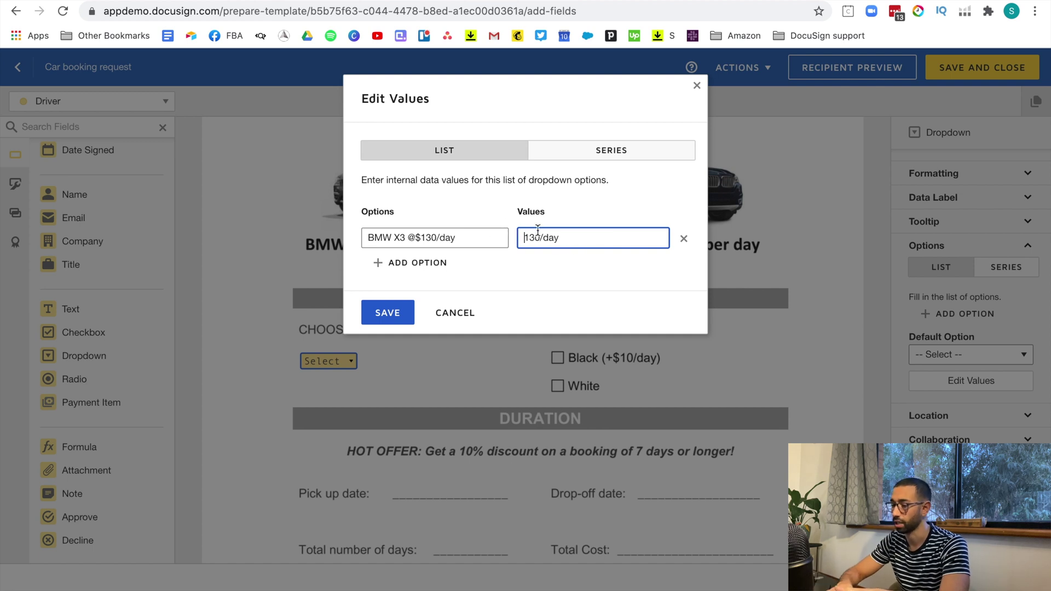
- Add the second dropdown option 'BMW X5 @$150/day' with value 150
click(425, 263)
click(422, 267)
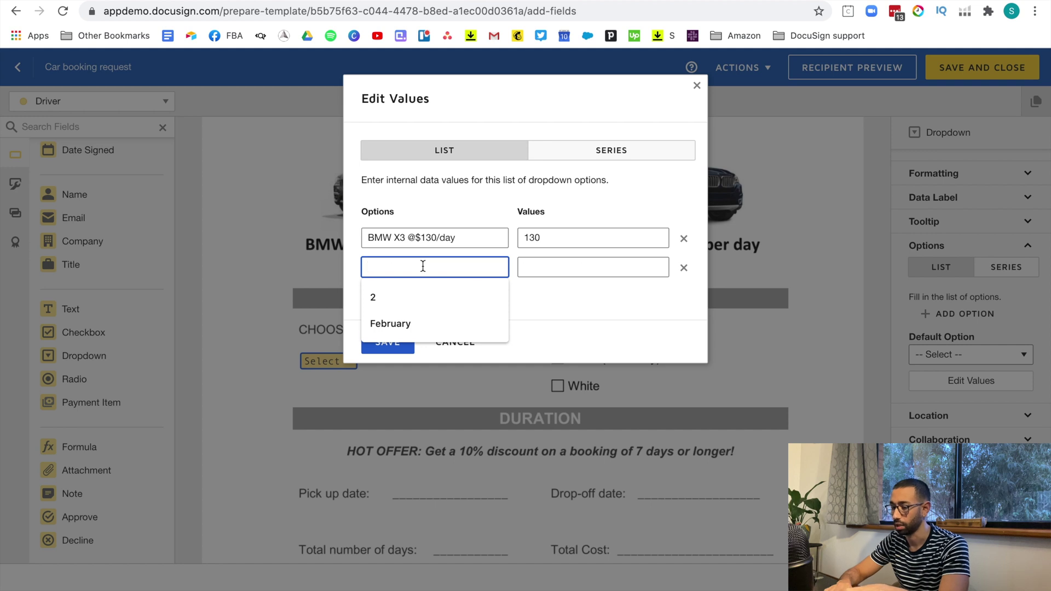
text(BMW X3 @120/day)
click(430, 267)
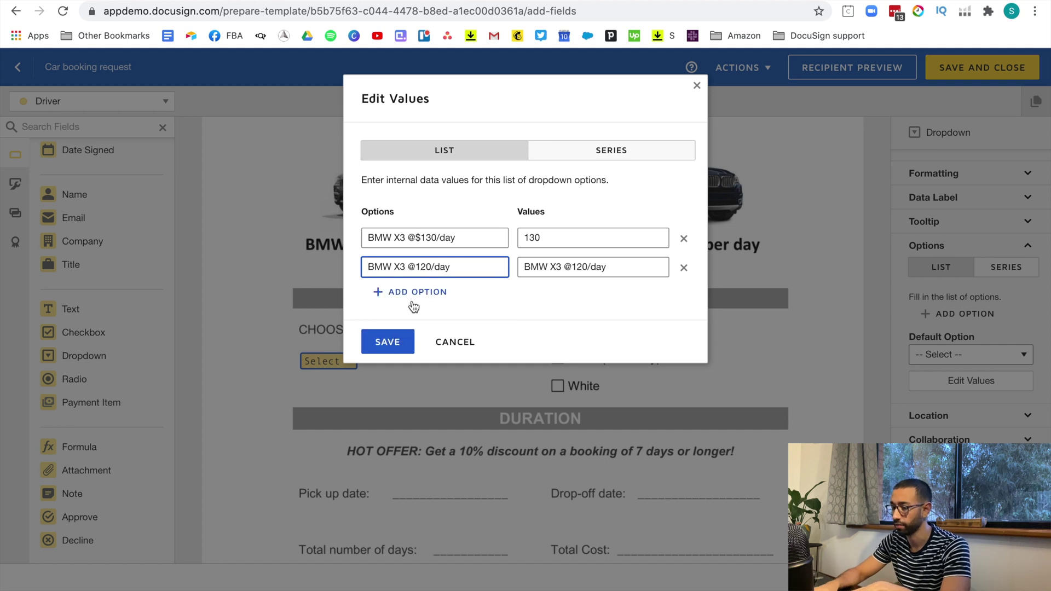
key(BackSpace)
key(BackSpace)
key(BackSpace)
text($150)
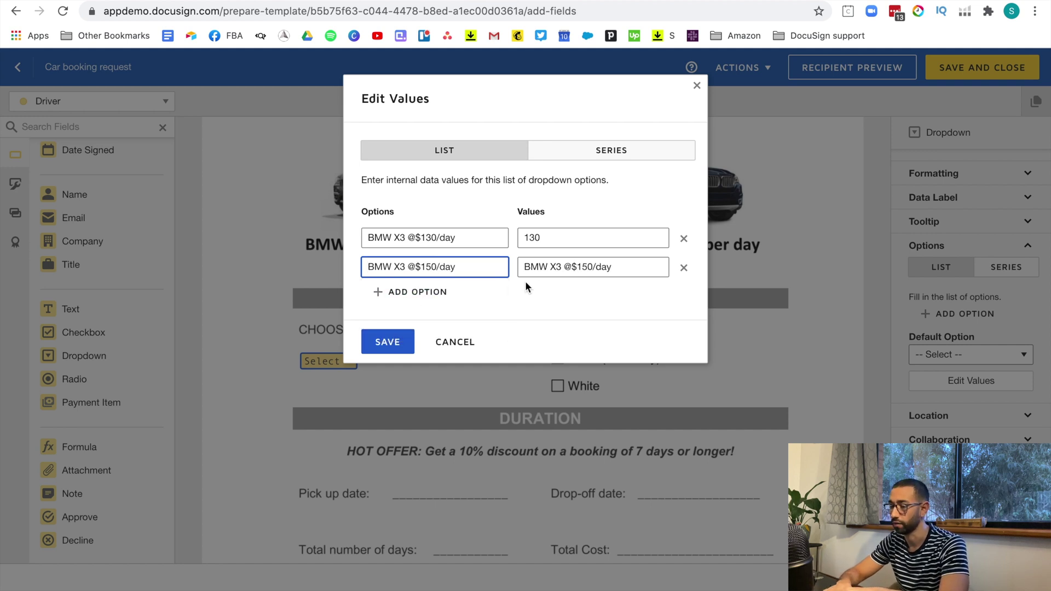
click(575, 268)
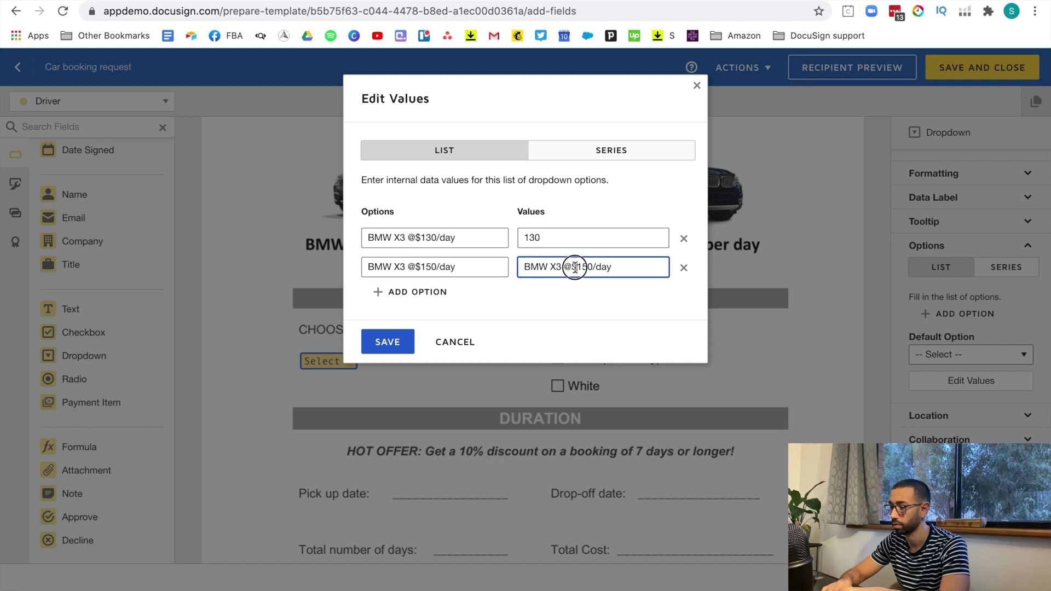
key(BackSpace)
key(BackSpace)
key(BackSpace)
key(BackSpace)
key(BackSpace)
key(BackSpace)
key(BackSpace)
key(BackSpace)
key(BackSpace)
key(BackSpace)
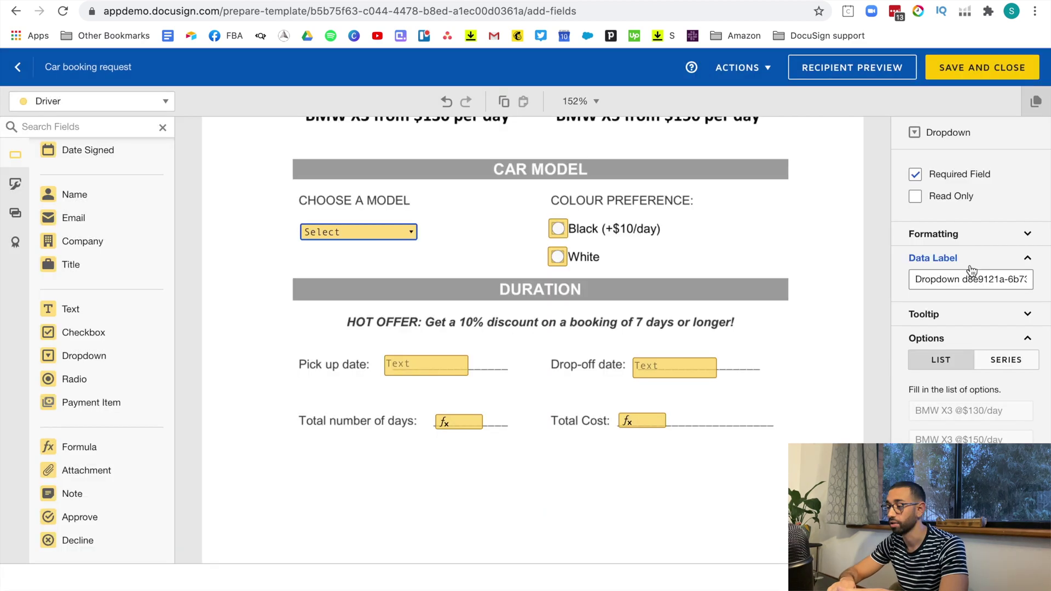
- Set the dropdown's data label to the daily rate name, then deselect the field
triple_click(979, 280)
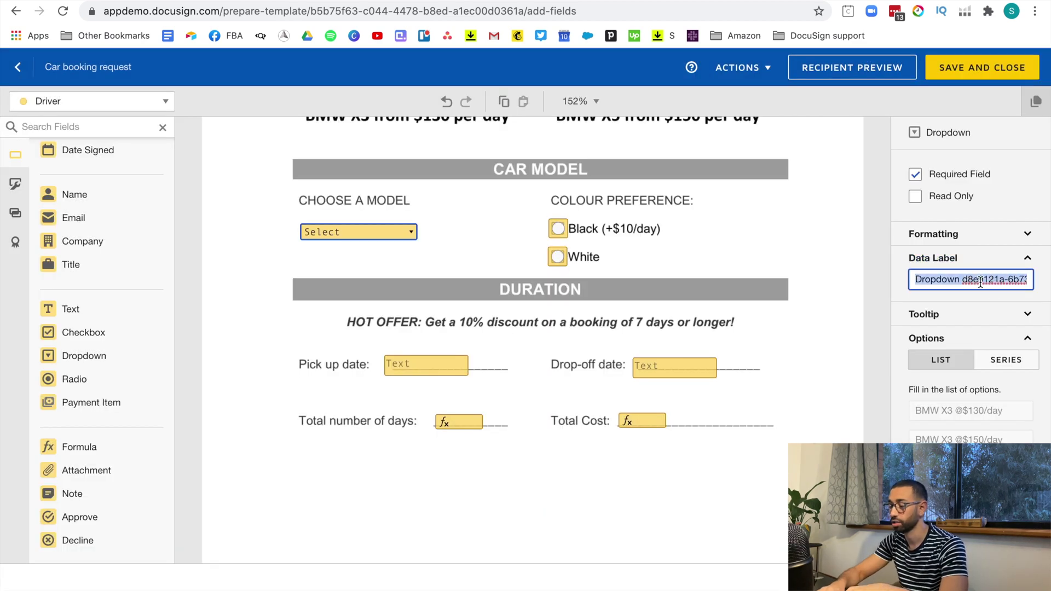
text(da)
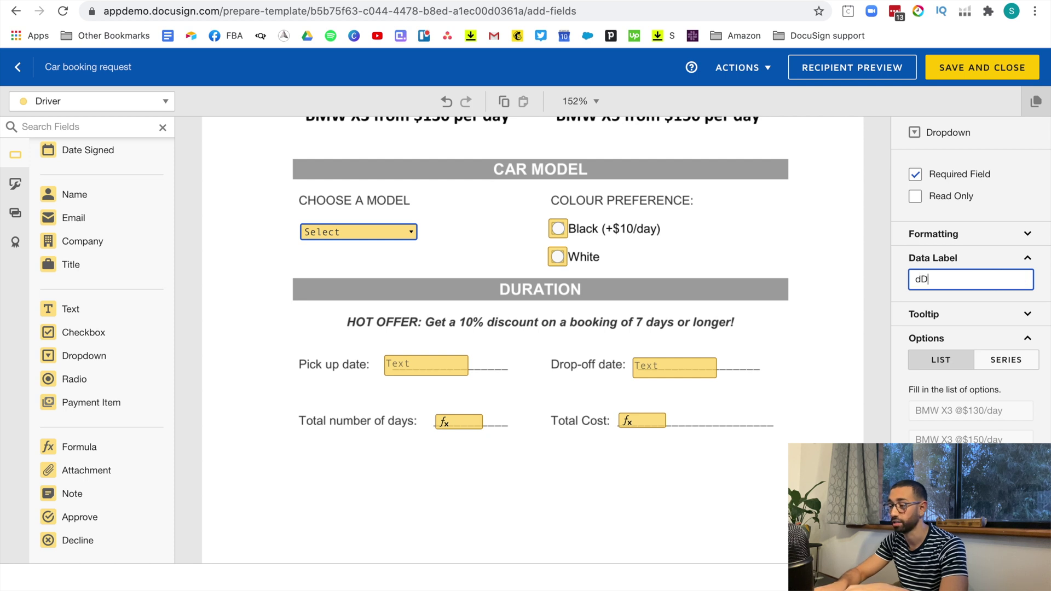
key(BackSpace)
text(i)
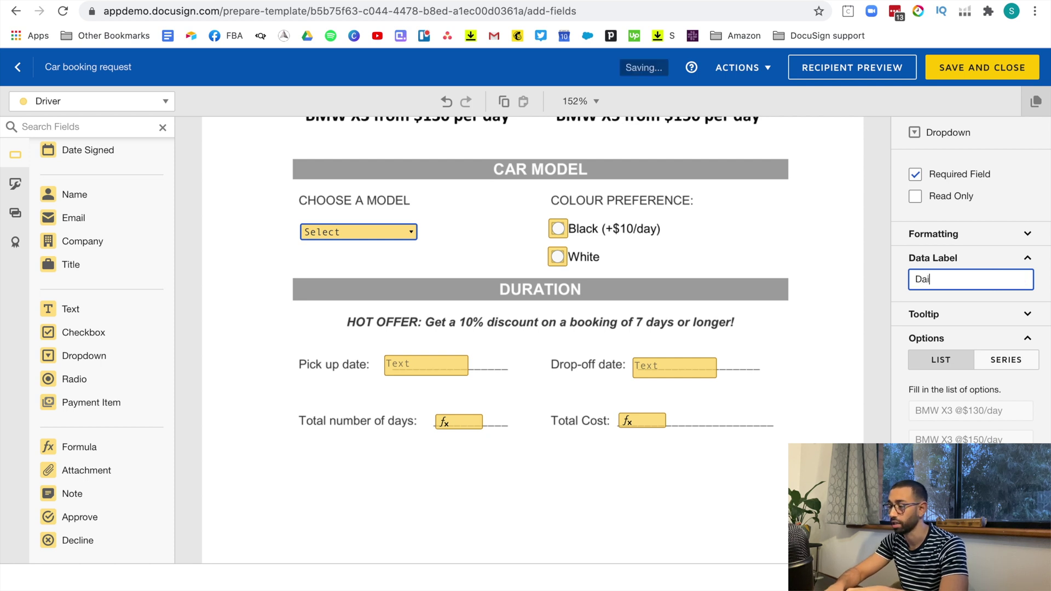
text(lyrate)
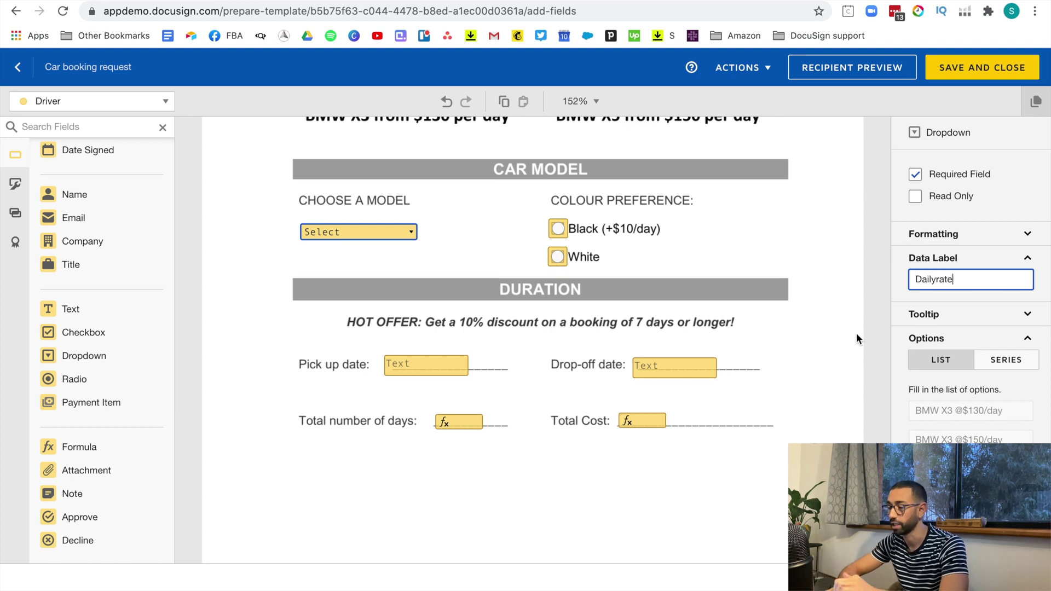
scroll(622, 344, up, 3)
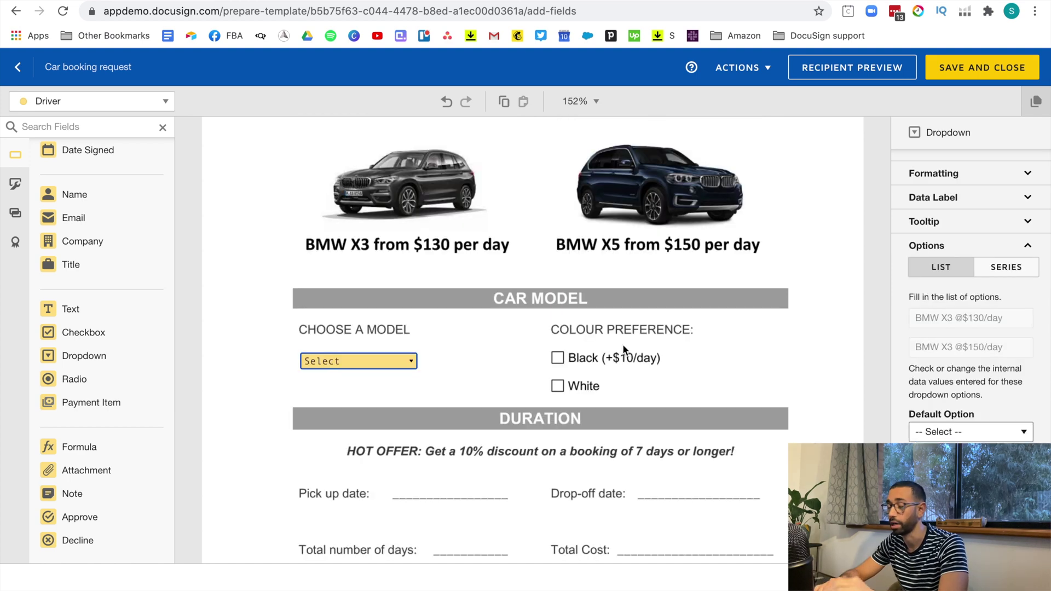
click(678, 344)
scroll(684, 330, down, 1)
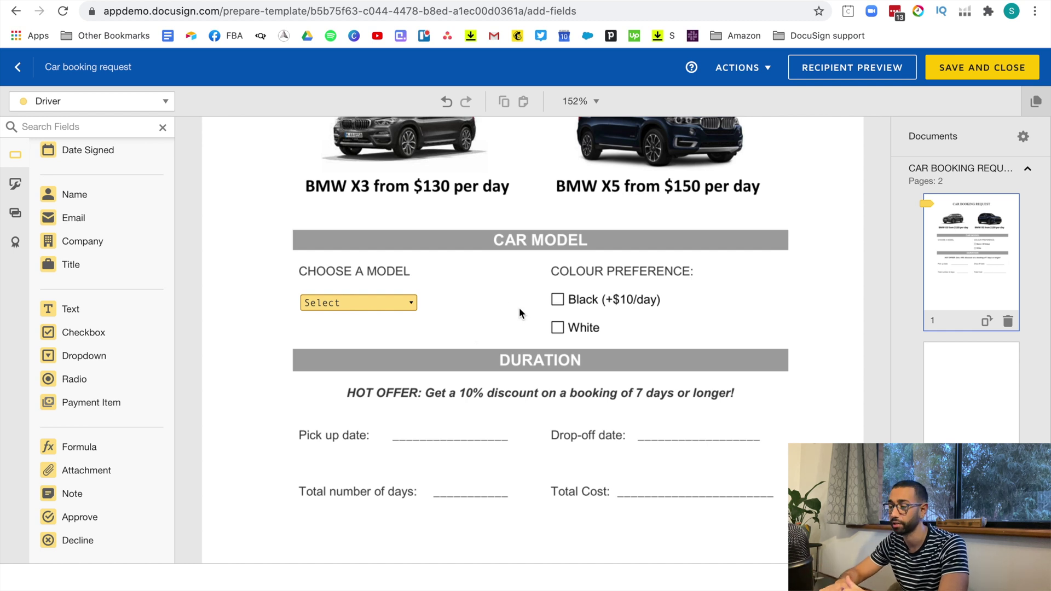
click(558, 299)
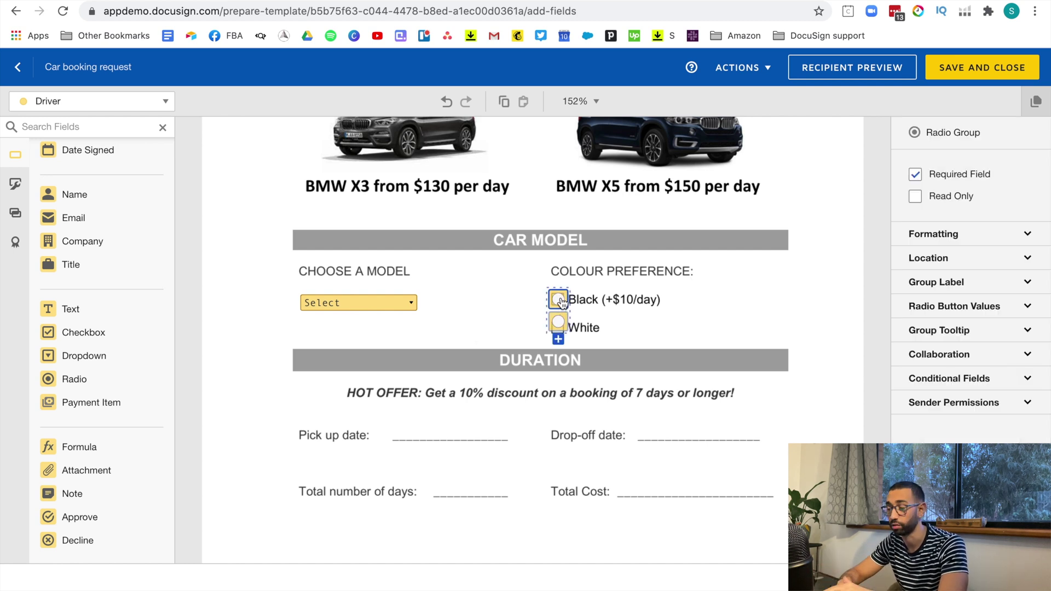
click(974, 307)
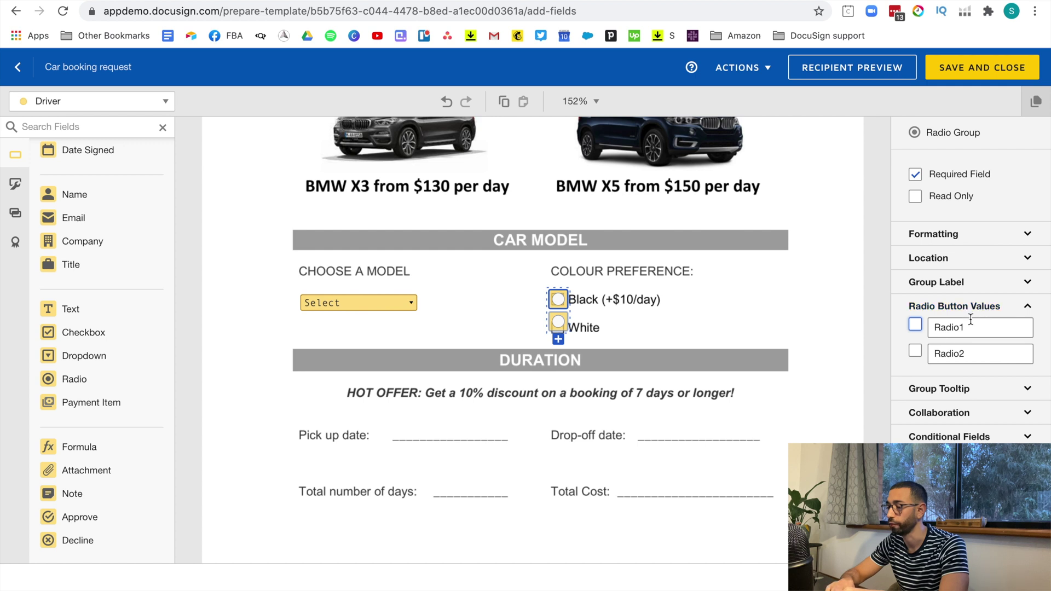
double_click(949, 327)
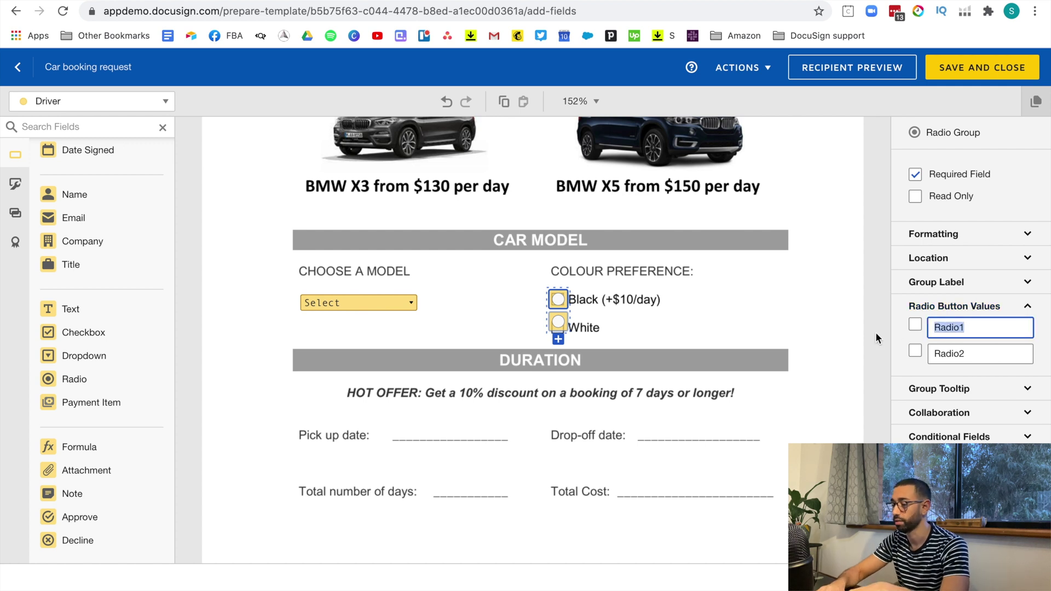
text(Black)
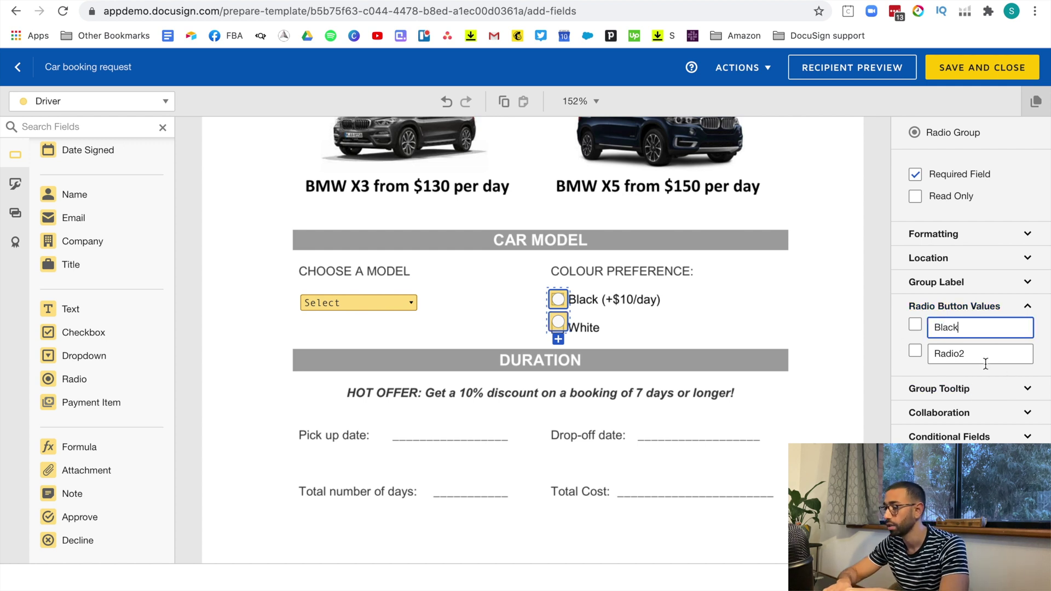
double_click(978, 356)
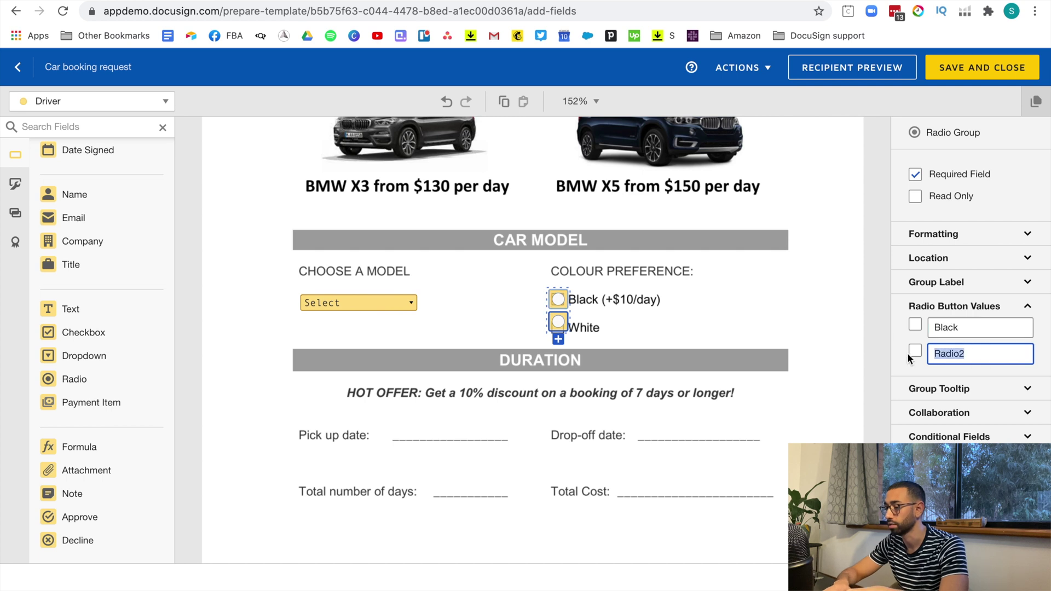
text(Wh)
click(547, 415)
scroll(492, 383, down, 1)
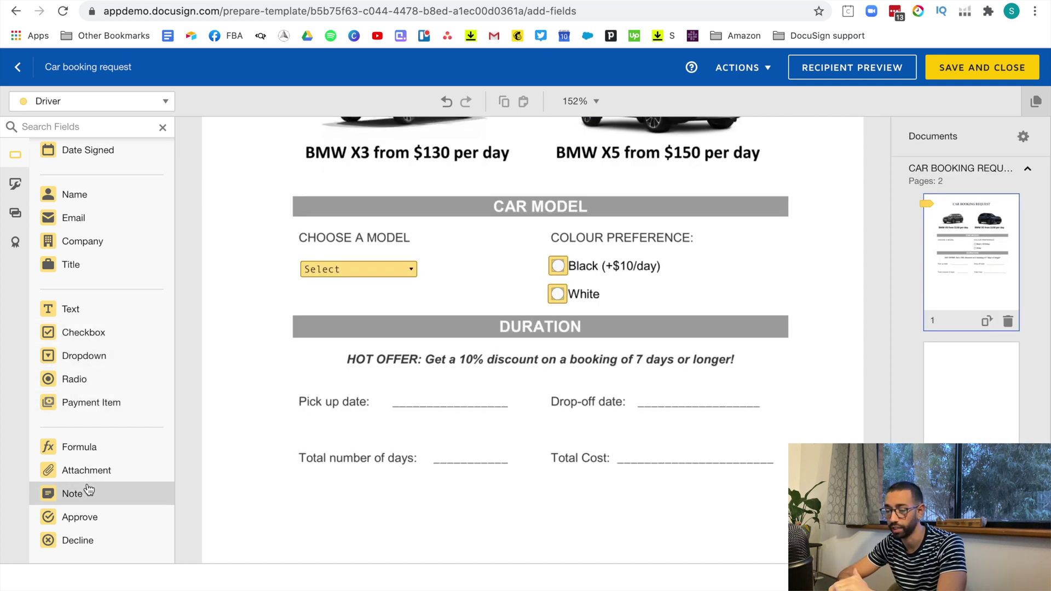
- Put a Date-validated text field on Pick up date and duplicate it onto Drop-off date
drag(93, 314, 386, 398)
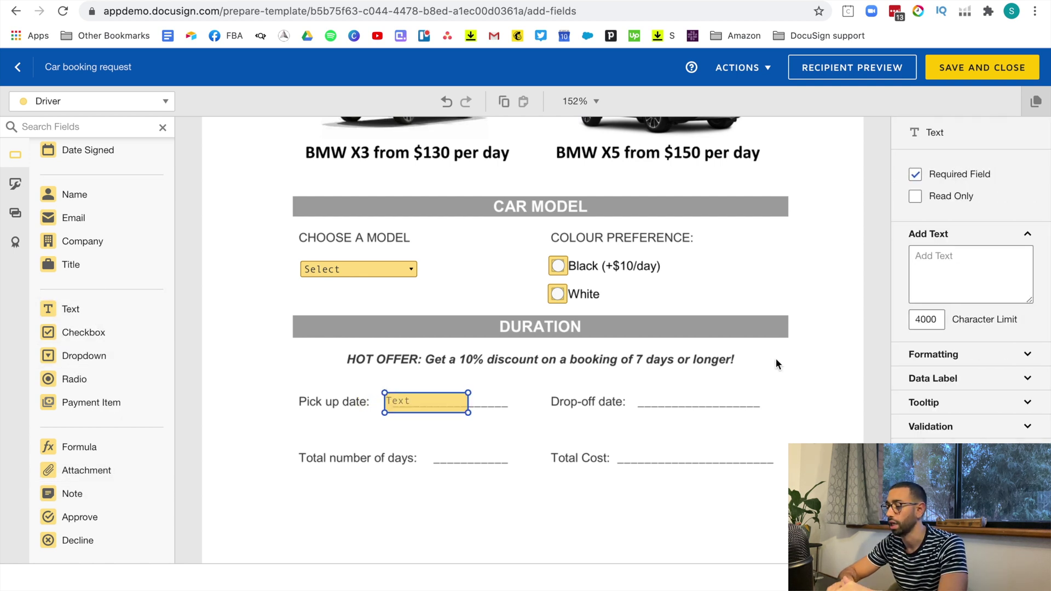
scroll(889, 328, down, 1)
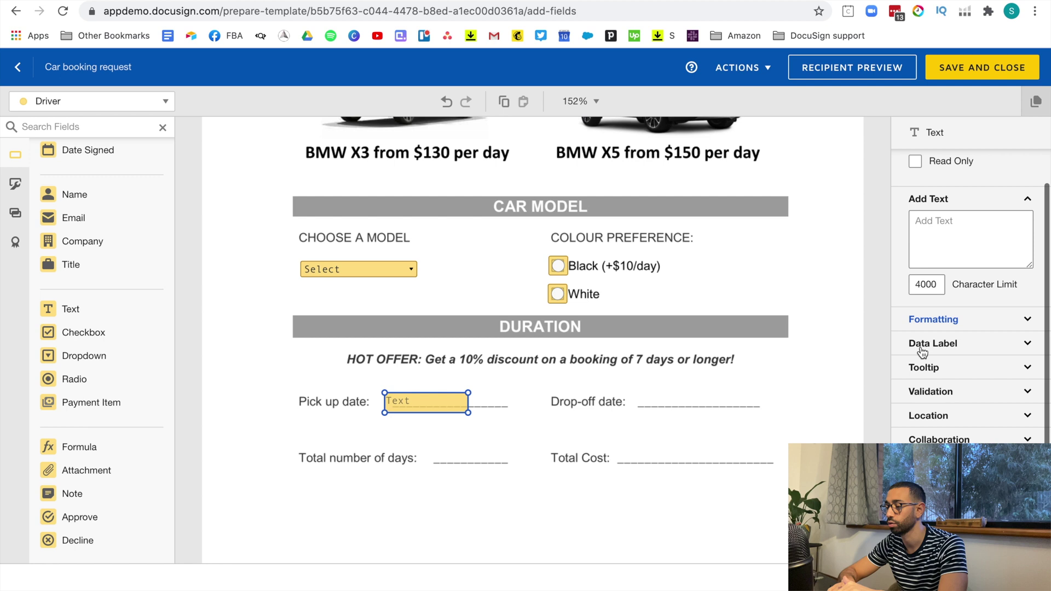
click(954, 392)
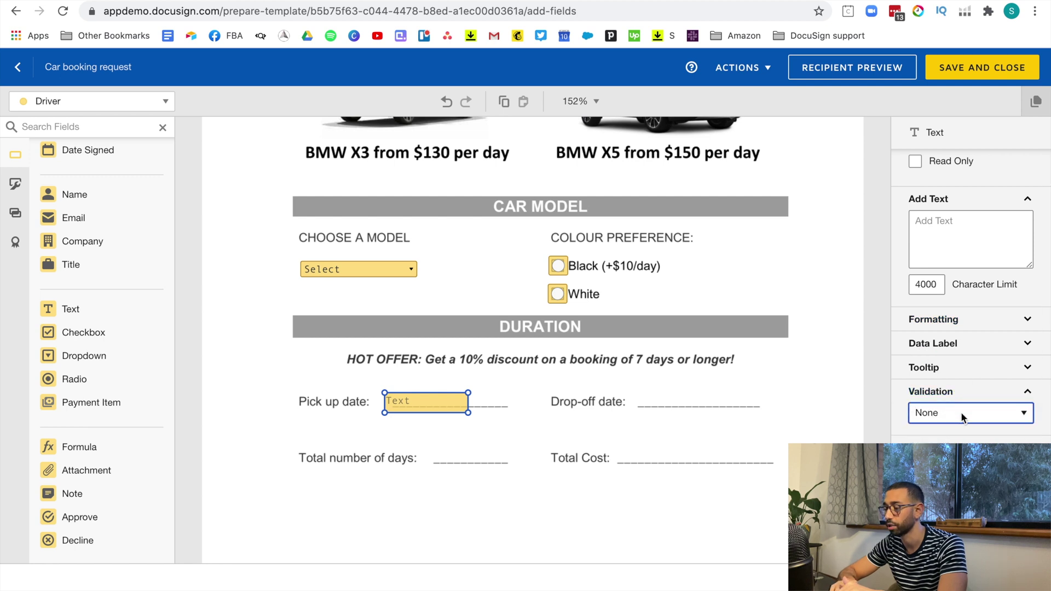
click(960, 412)
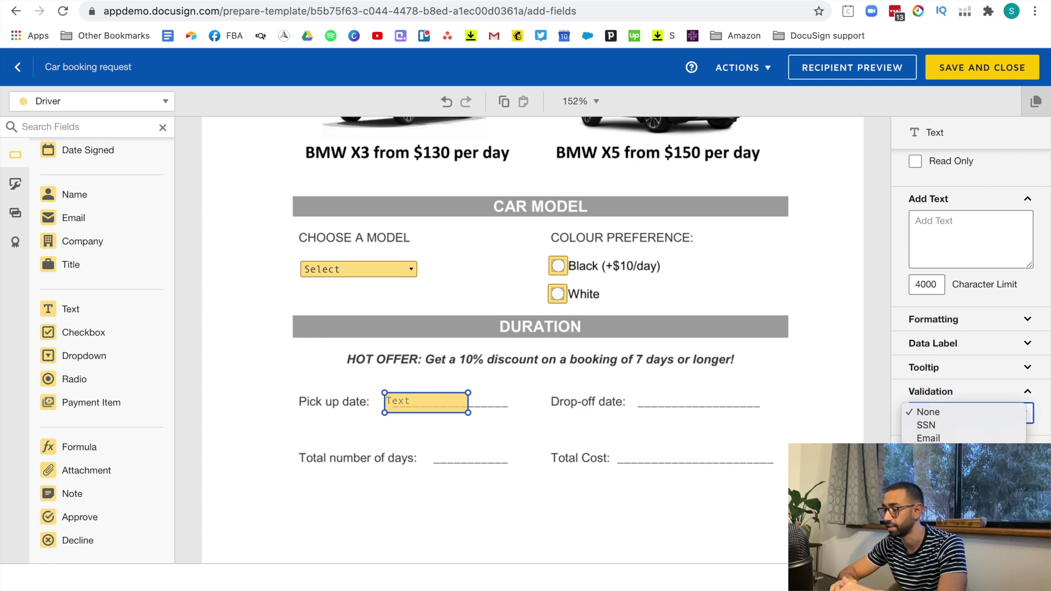
click(435, 403)
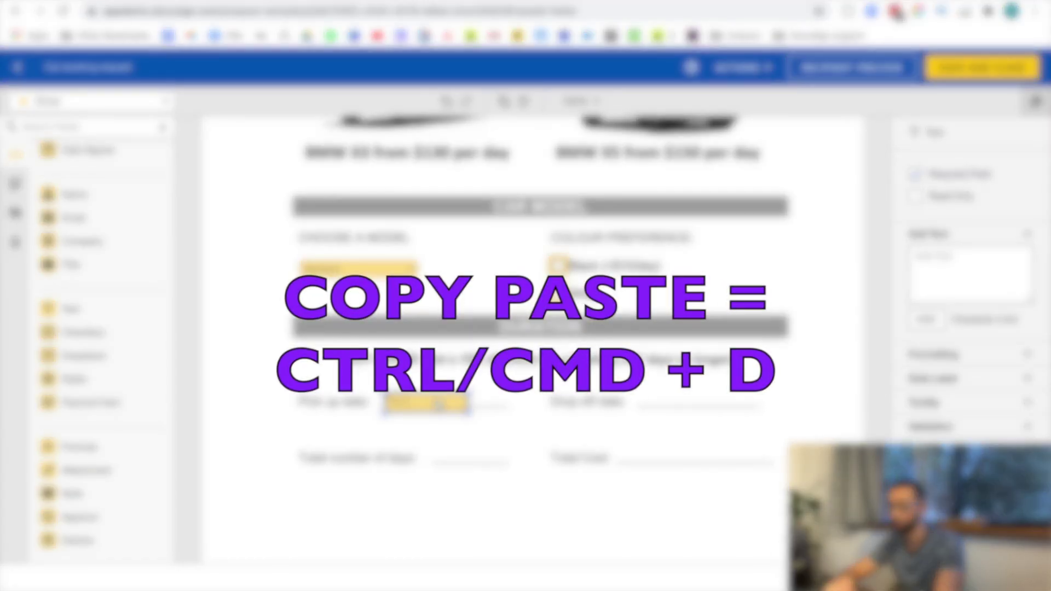
key(ctrl+d)
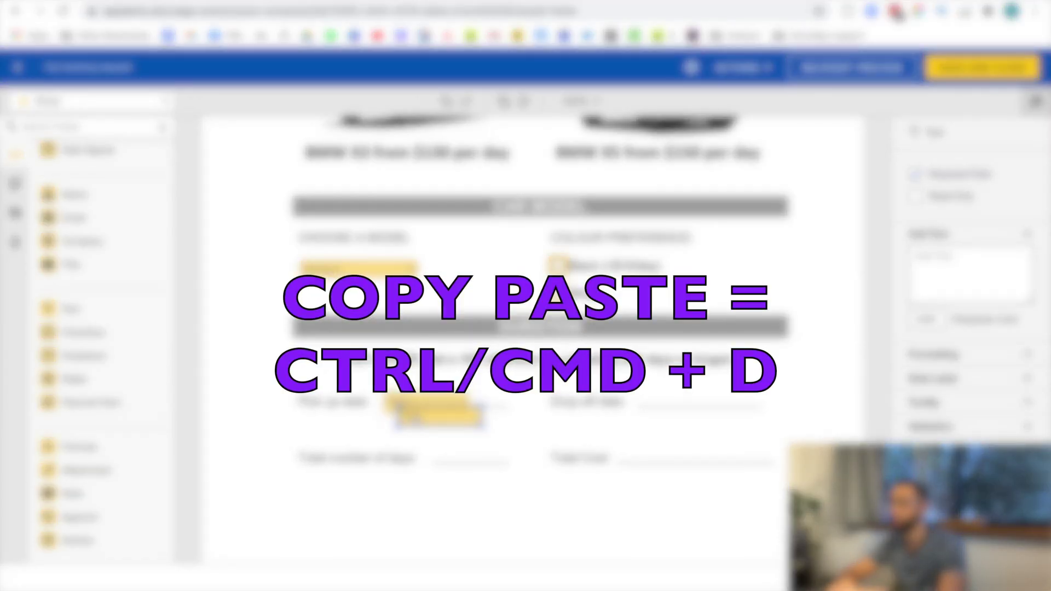
drag(416, 417, 650, 403)
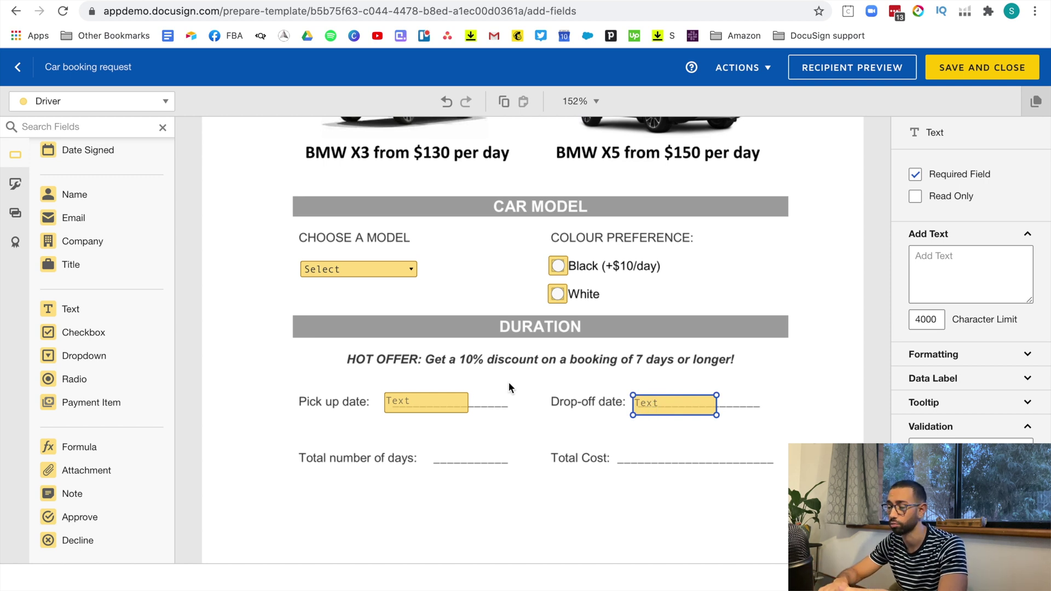
- Label the Pick up date field 'pickupdate' and the Drop-off date field 'dropoffdate'
click(426, 402)
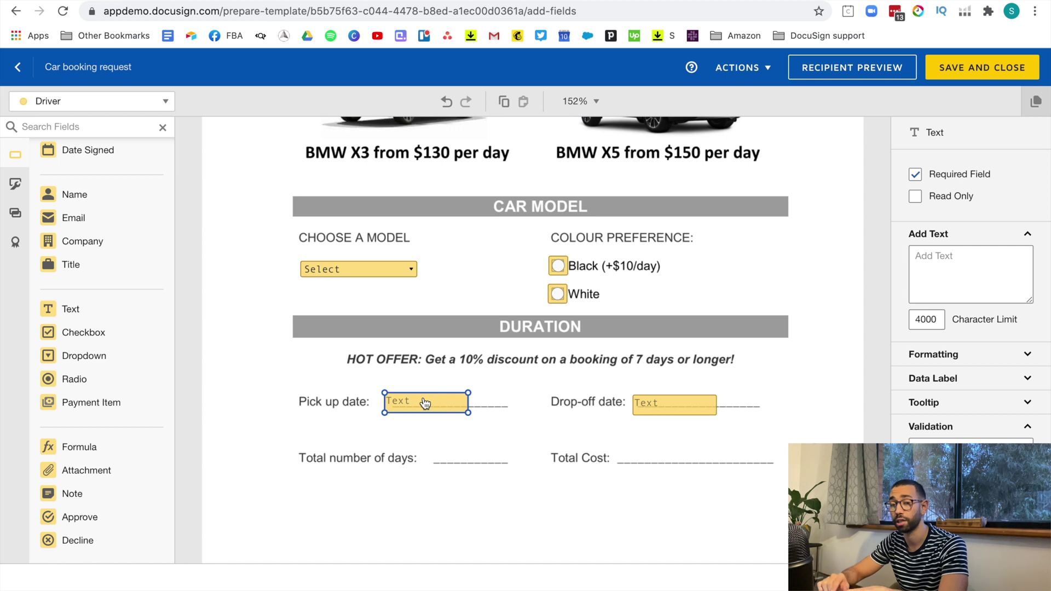
scroll(1002, 281, down, 3)
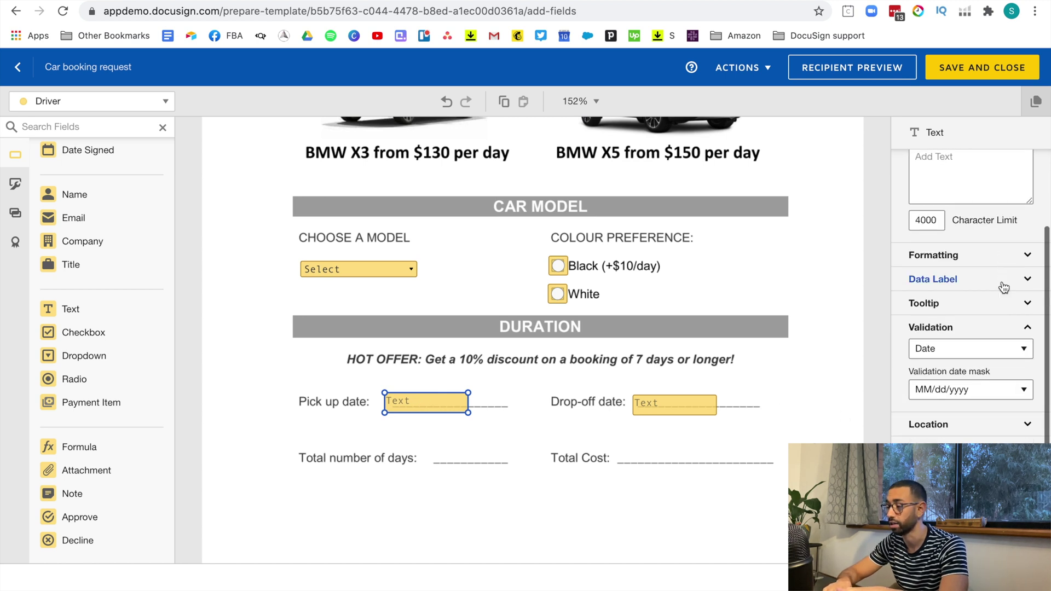
click(972, 284)
text(pickupdate)
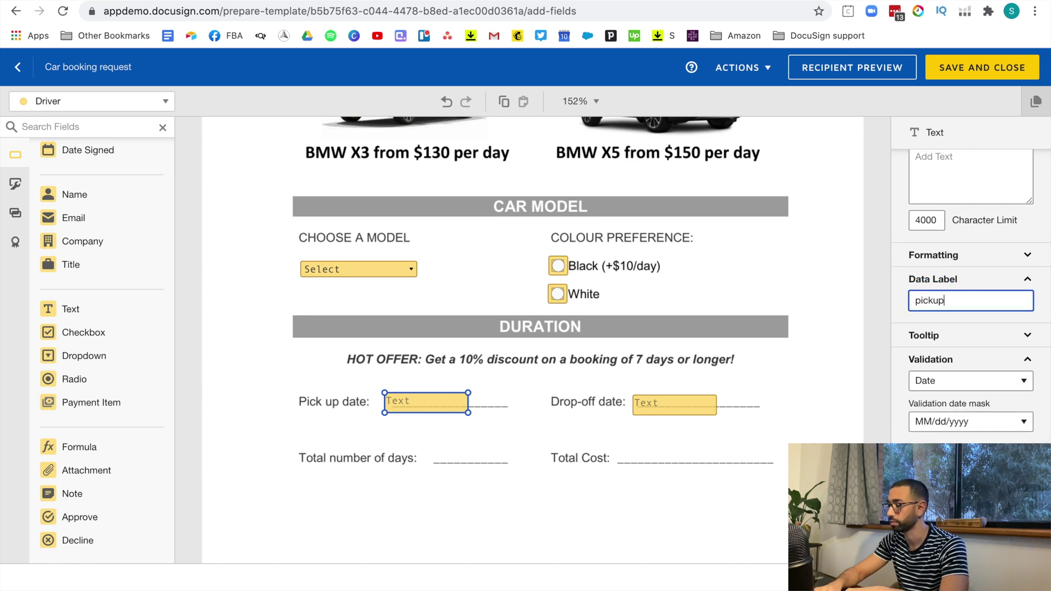
click(673, 403)
click(916, 300)
key(BackSpace)
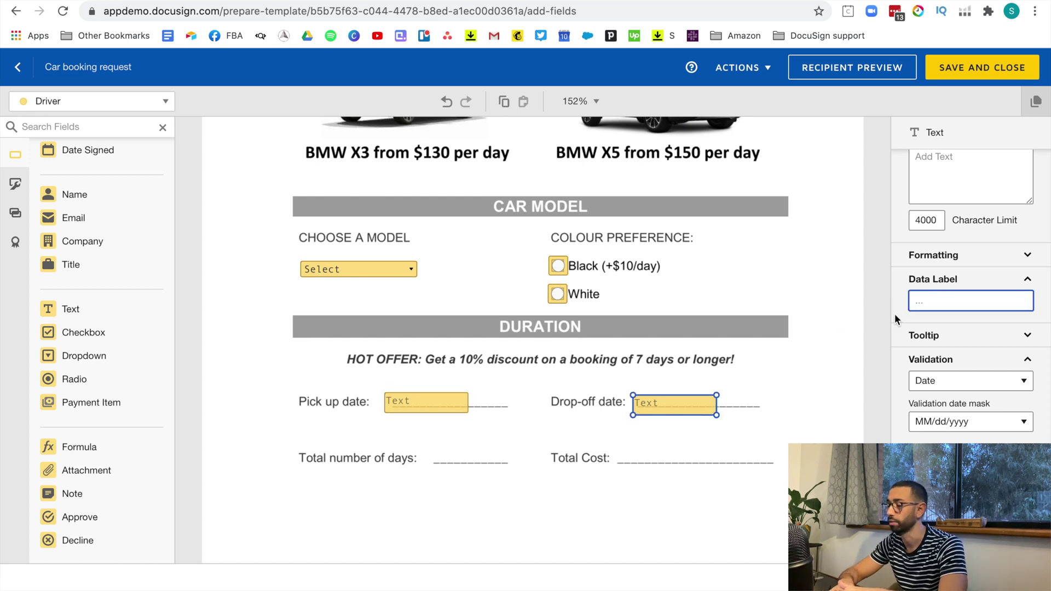
text(dropo)
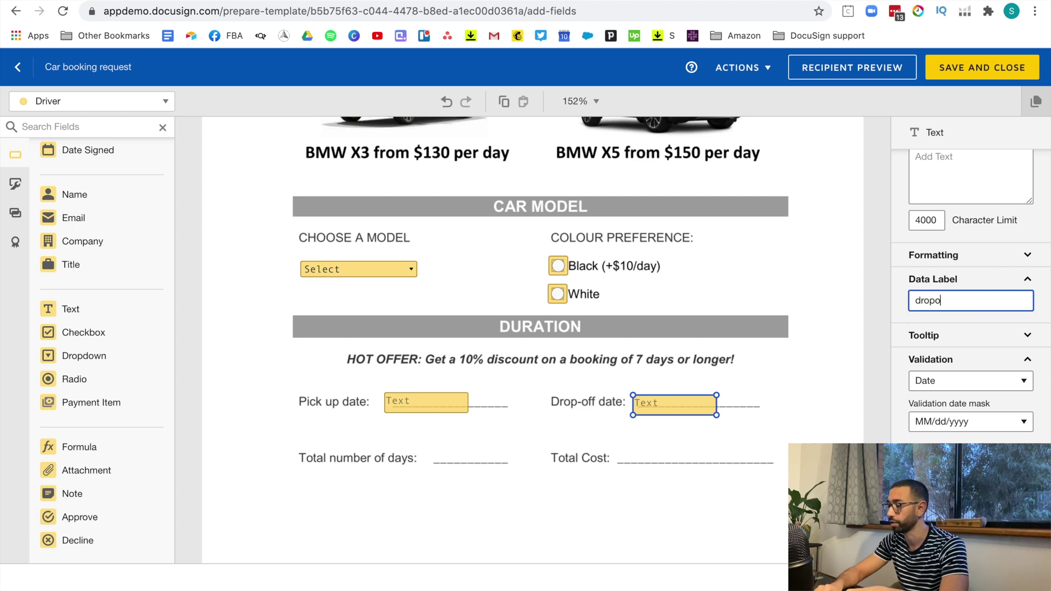
text(ffdate)
click(351, 454)
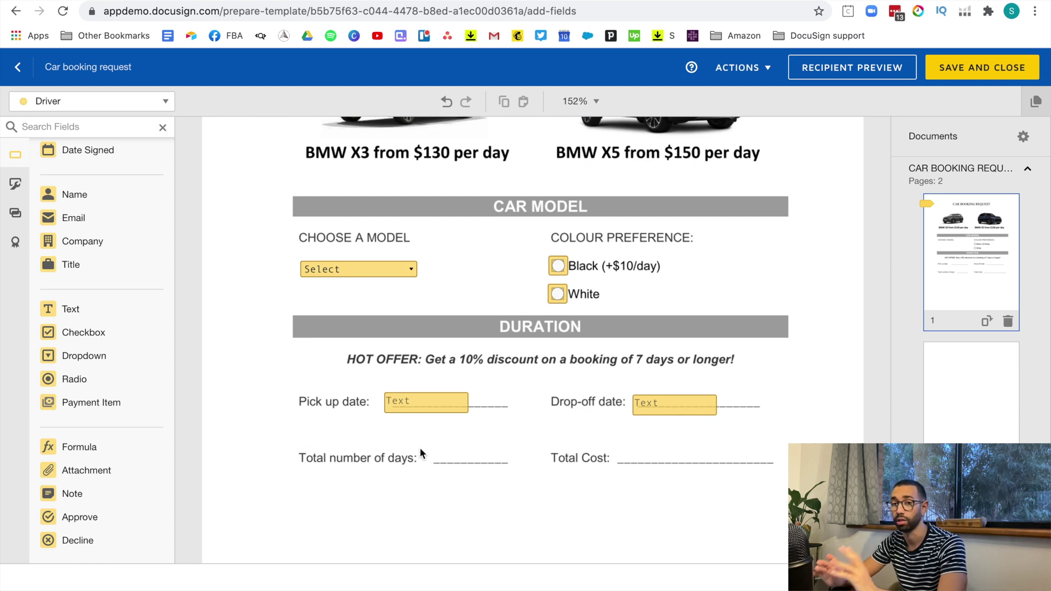
- Place a formula field on Total number of days labelled 'totalnumberofdays'
scroll(419, 447, down, 2)
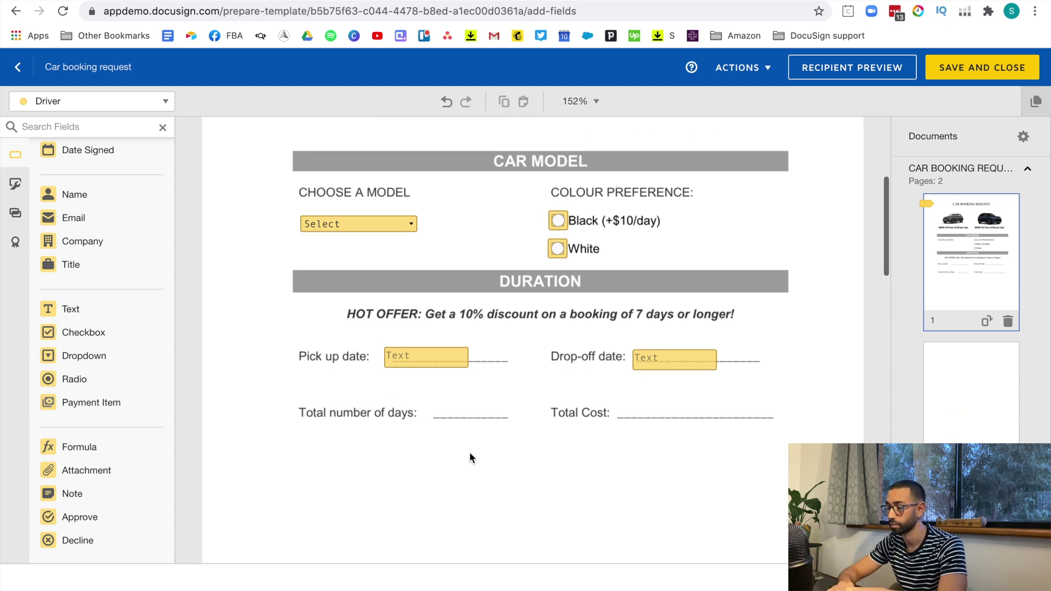
click(94, 448)
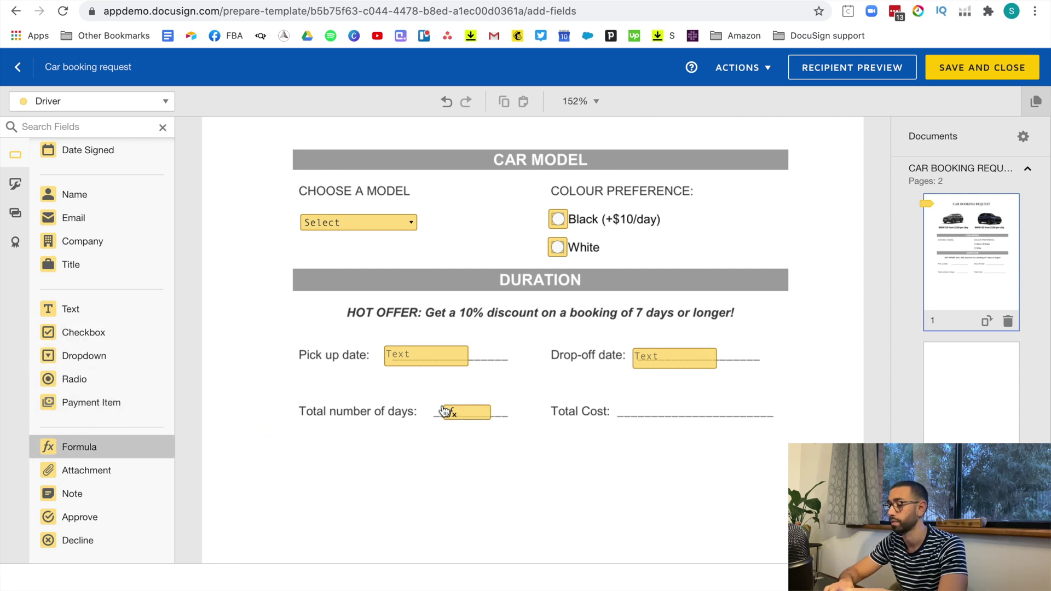
click(437, 409)
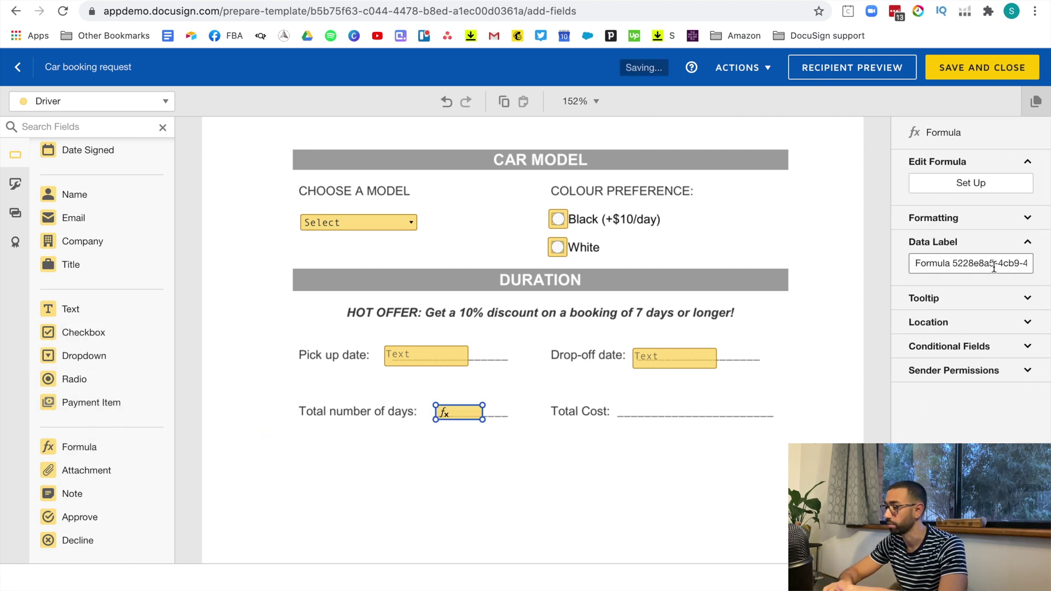
triple_click(994, 267)
text(totalnumberofdays)
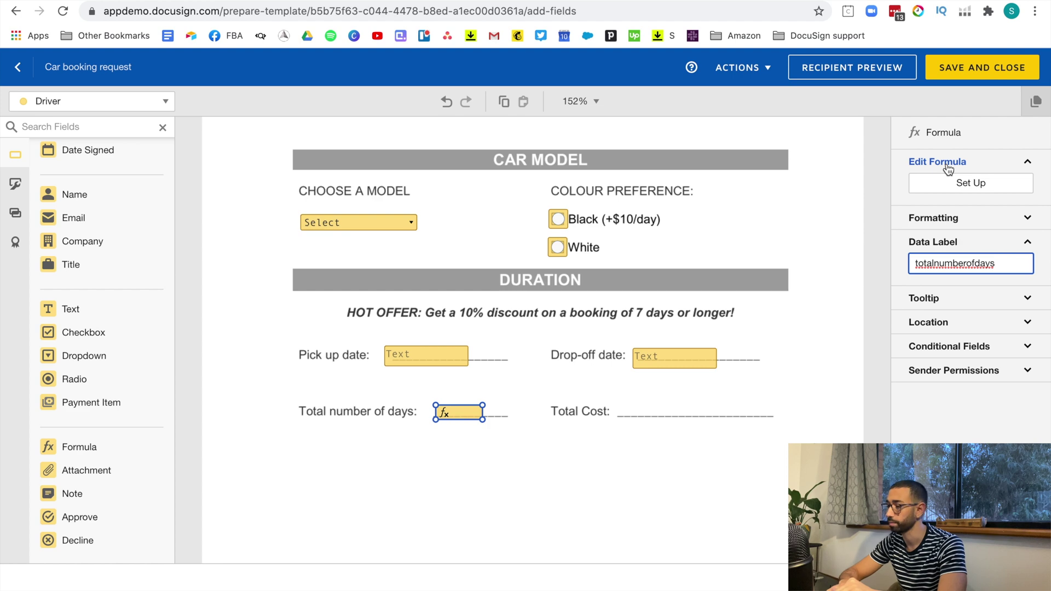
- Set its formula to DateDiff([dropoffdate], [pickupdate]) with 0 decimals and save
click(973, 184)
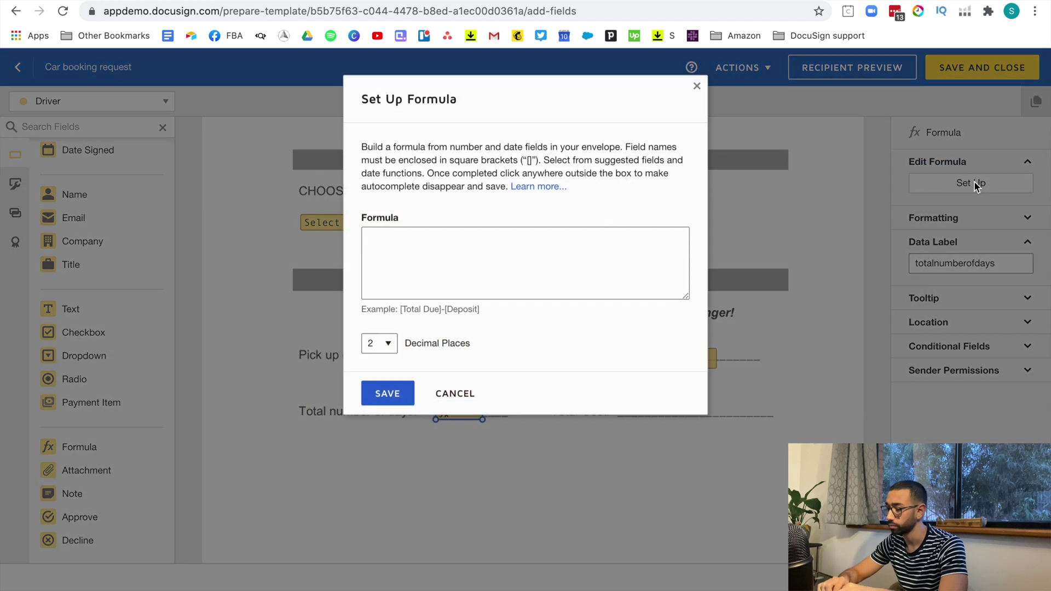
click(432, 267)
text(D)
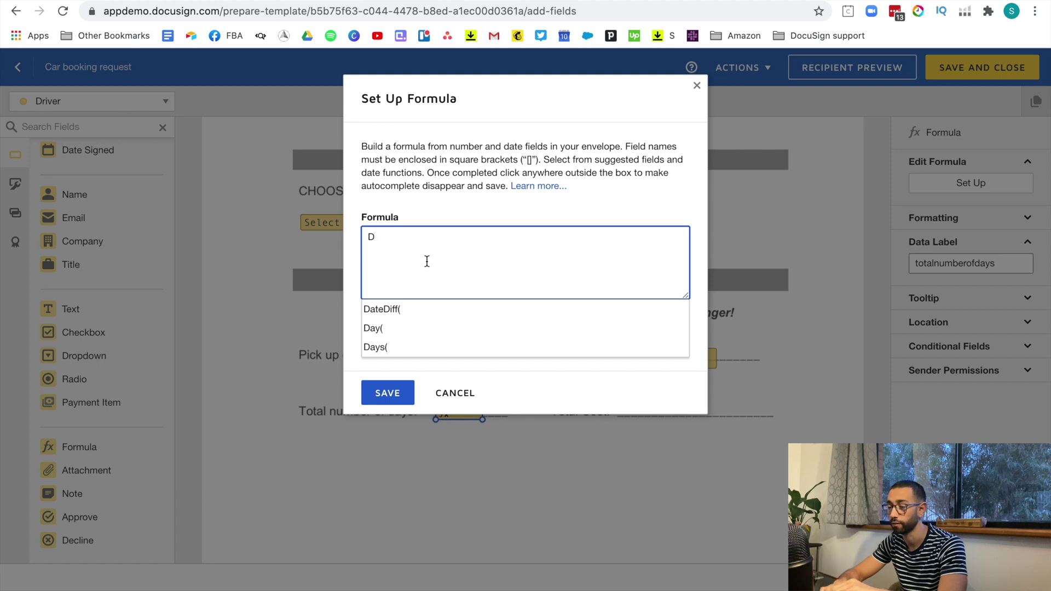
click(395, 309)
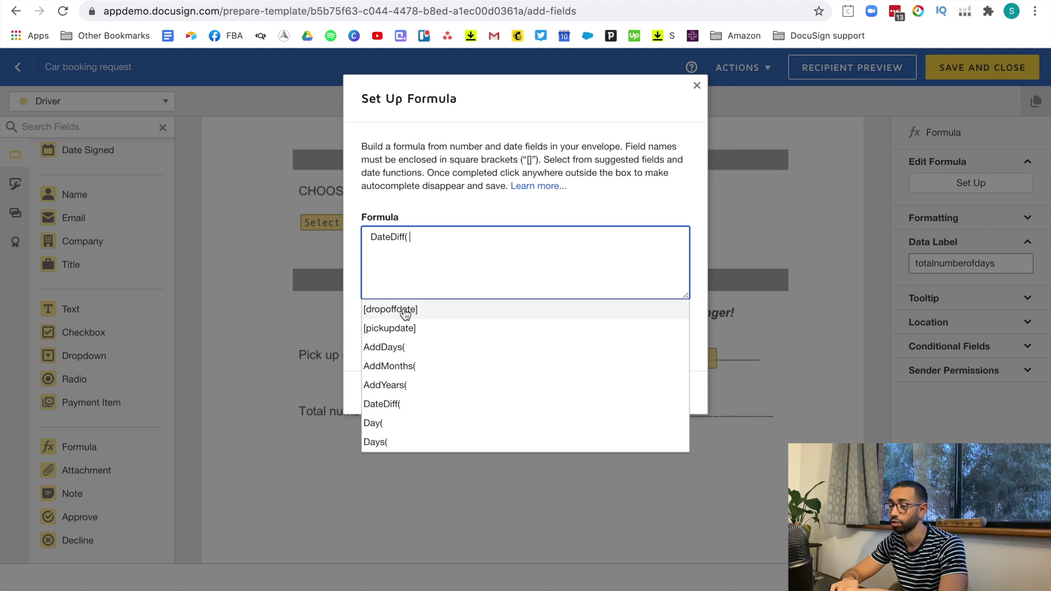
click(406, 315)
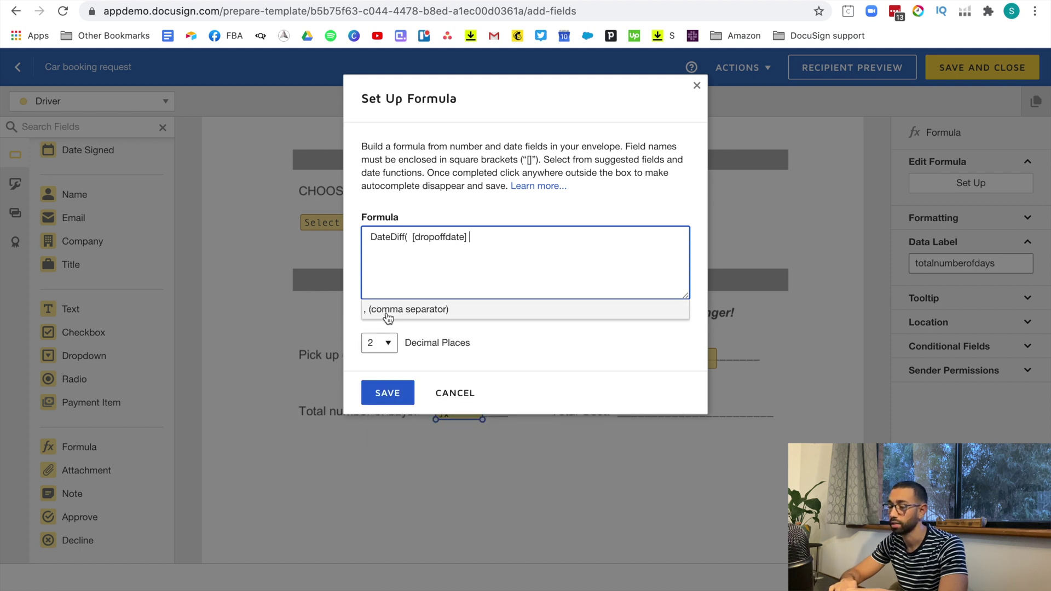
click(388, 315)
click(392, 328)
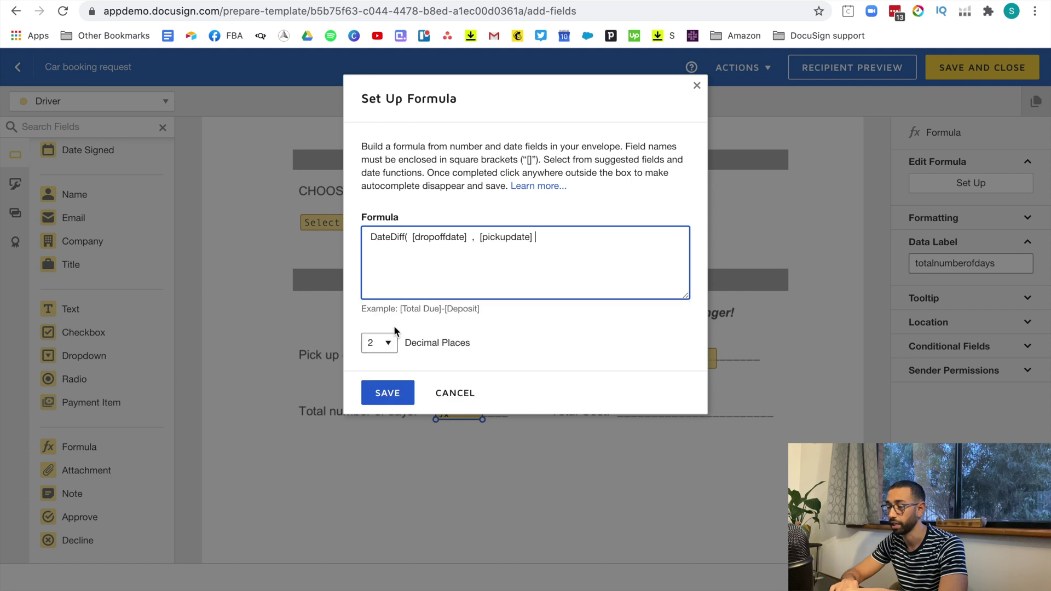
click(388, 343)
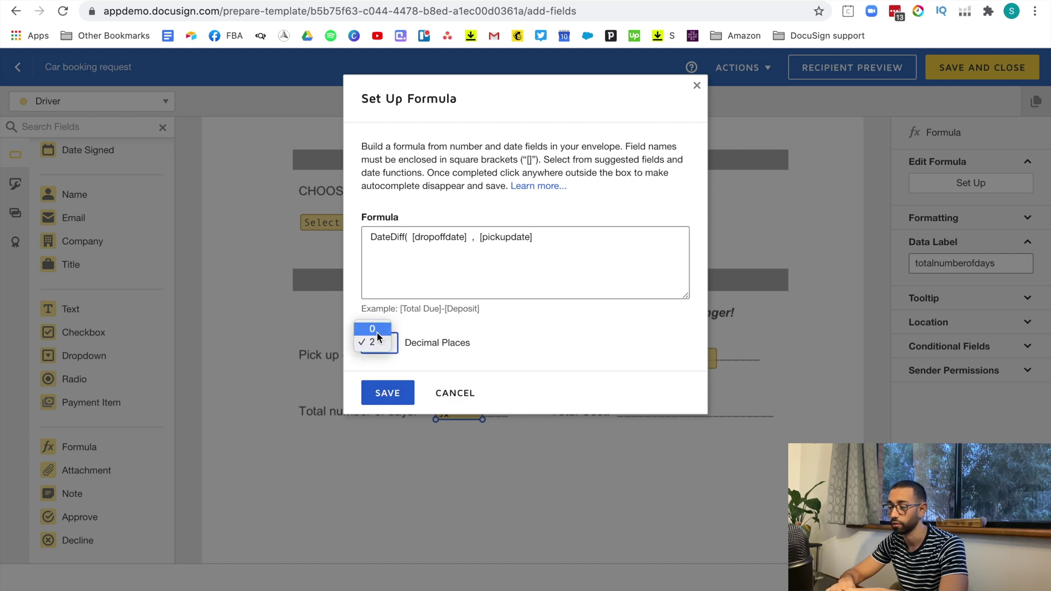
click(377, 329)
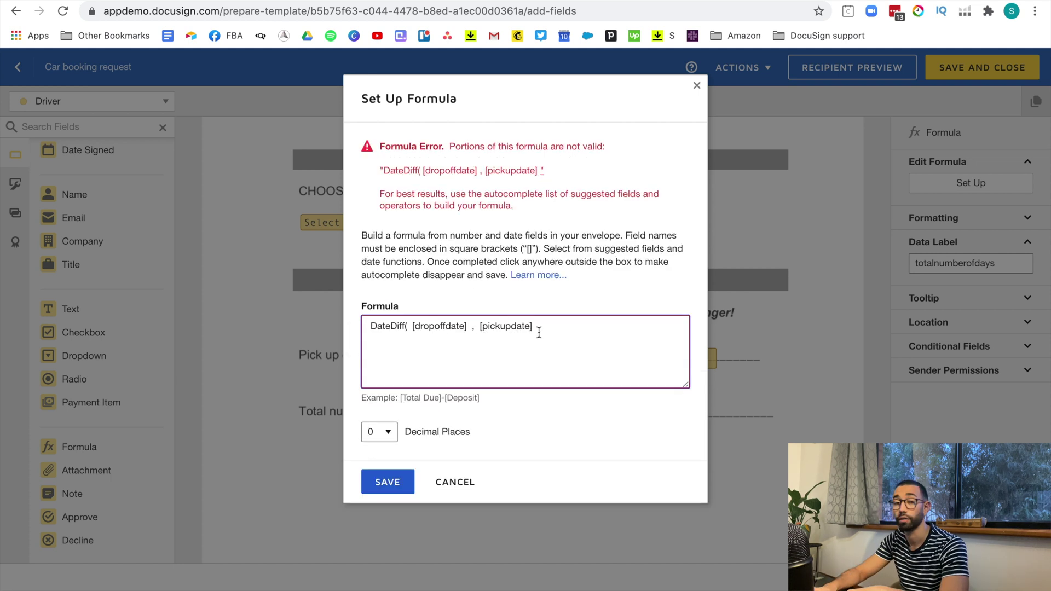
text())
click(438, 416)
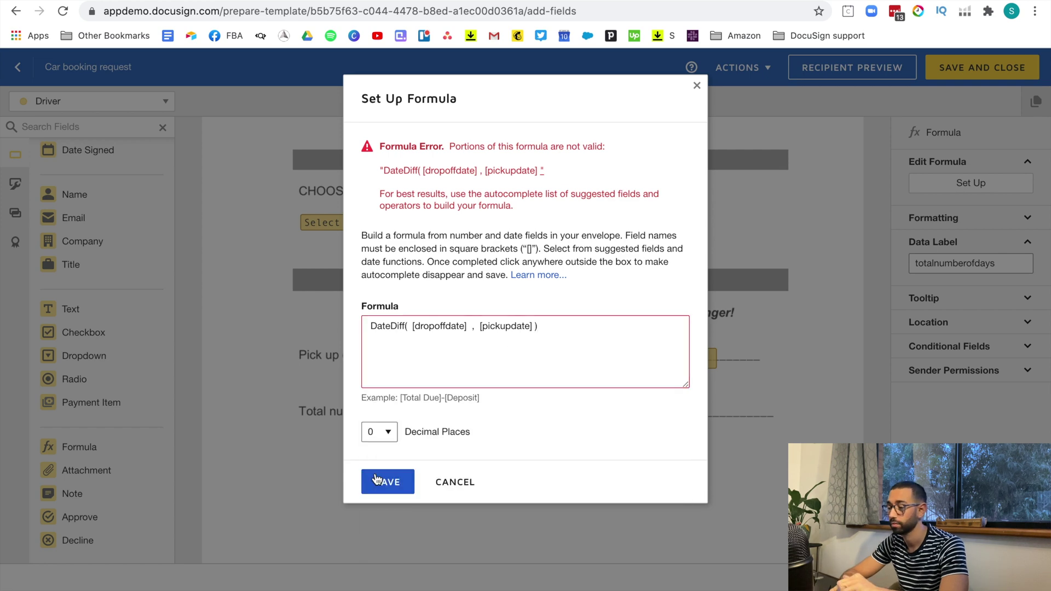
click(378, 481)
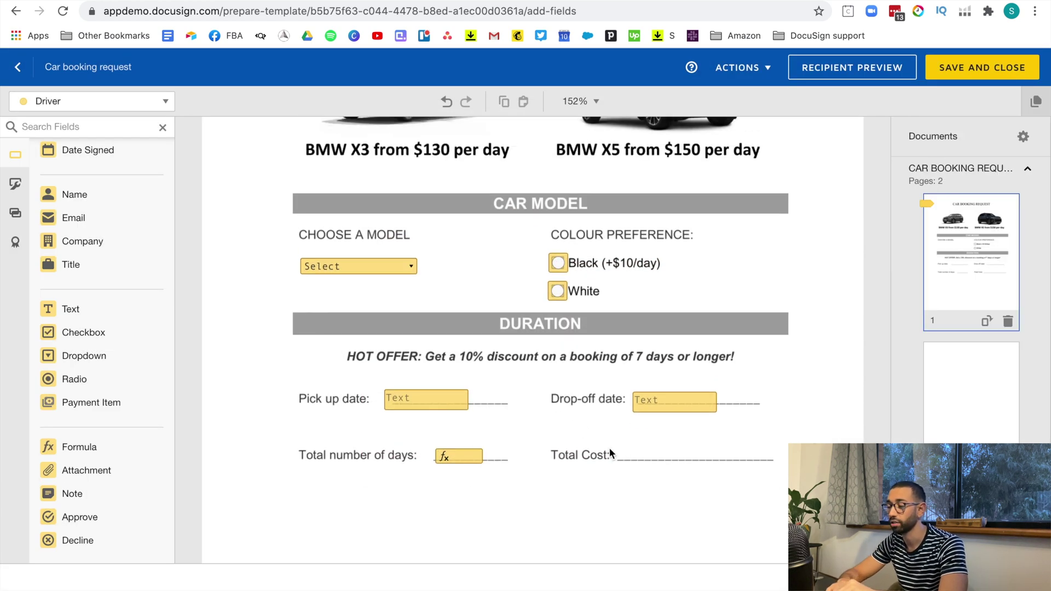
- Place a formula field on the Total Cost line labelled 'Totalcost'
scroll(615, 455, down, 2)
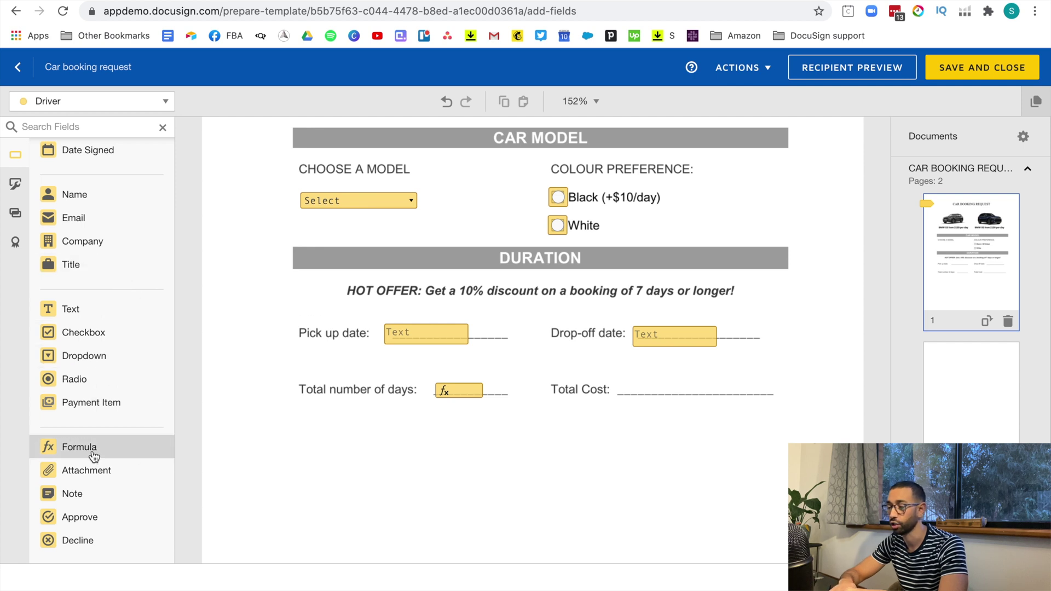
drag(90, 452, 640, 390)
triple_click(960, 263)
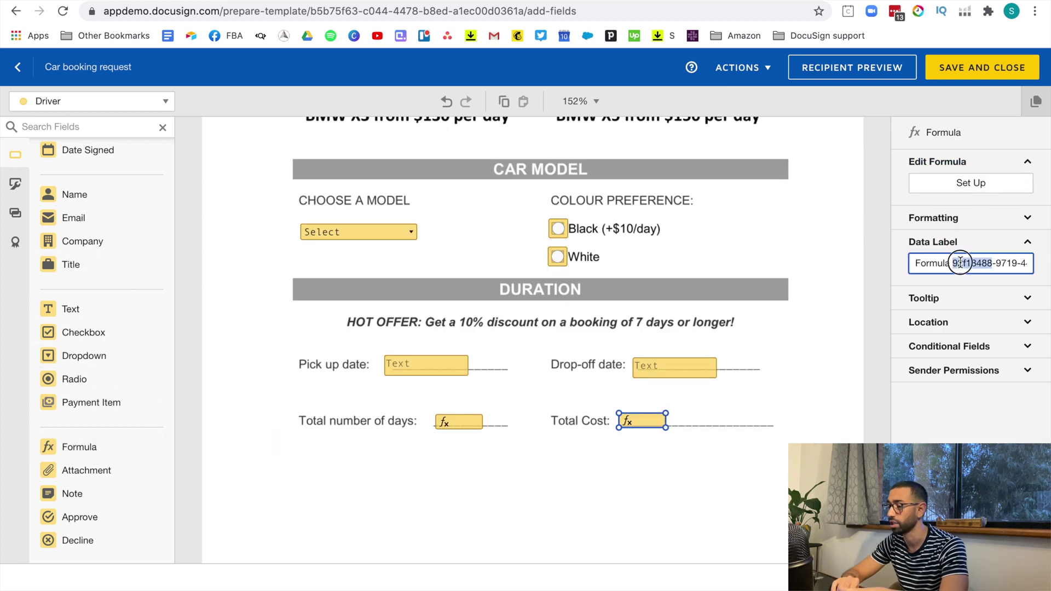
text(Totalcost)
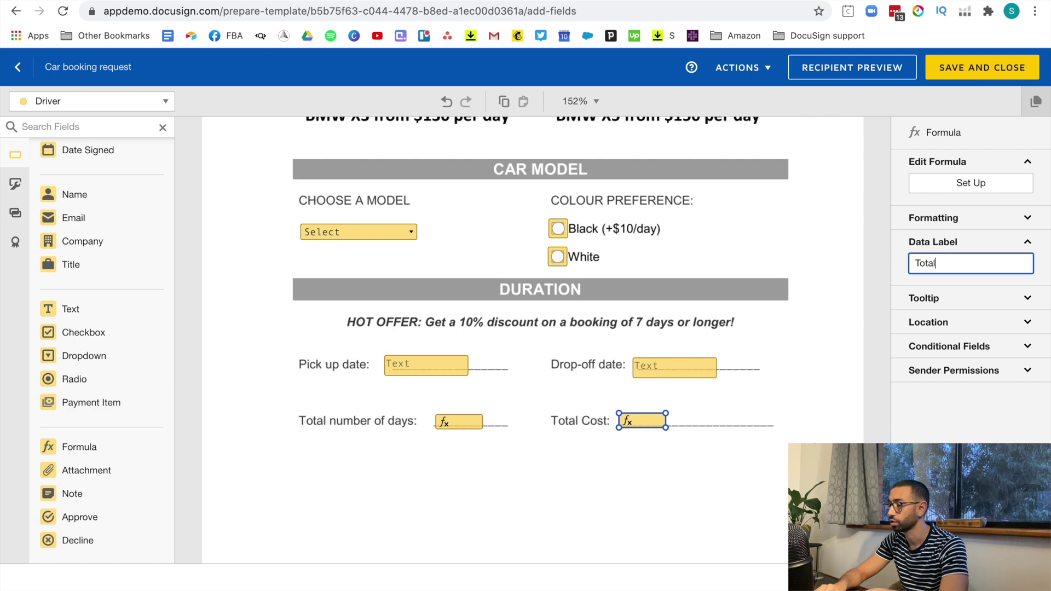
- Set the Totalcost formula to [Dailyrate] * [totalnumberofdays] and save
click(986, 188)
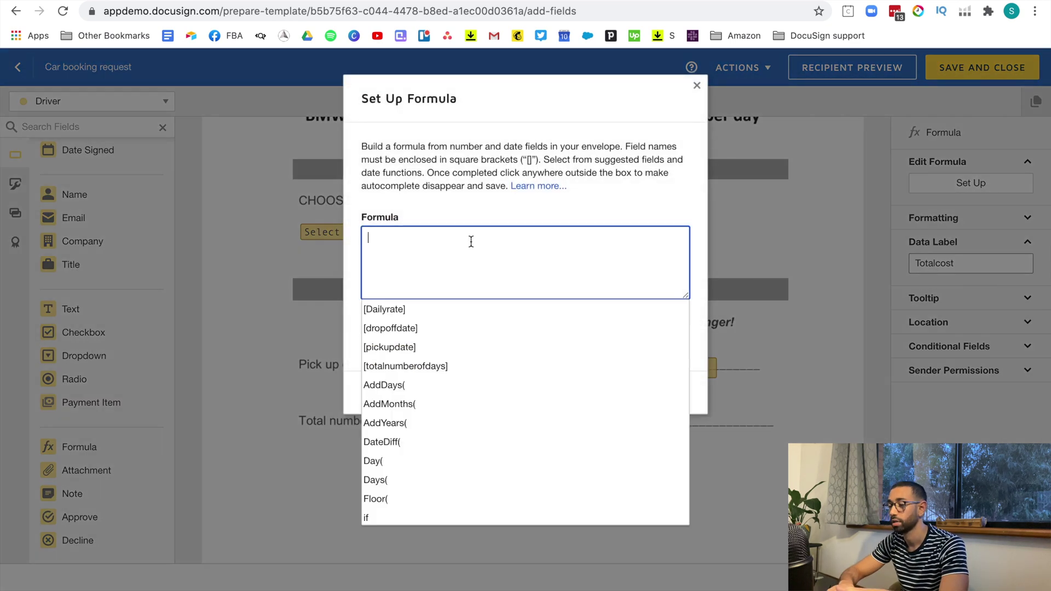
click(407, 310)
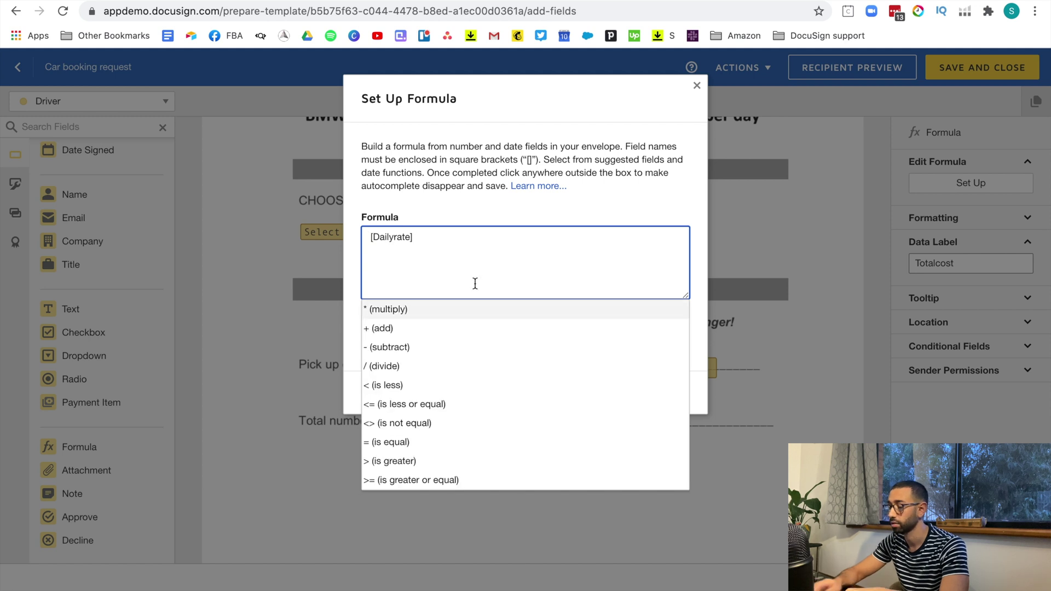
text(*)
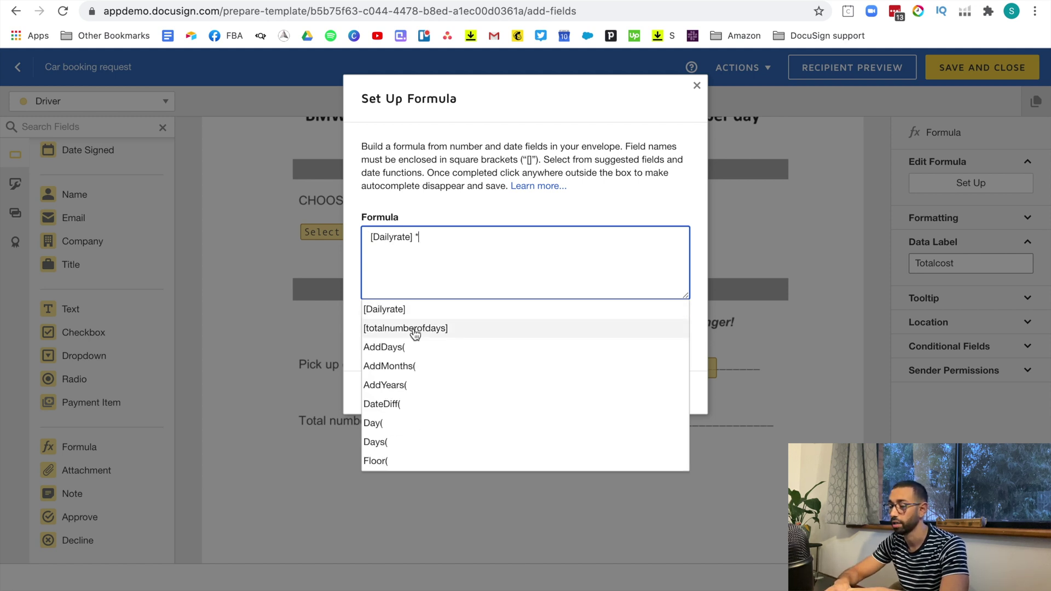
click(414, 335)
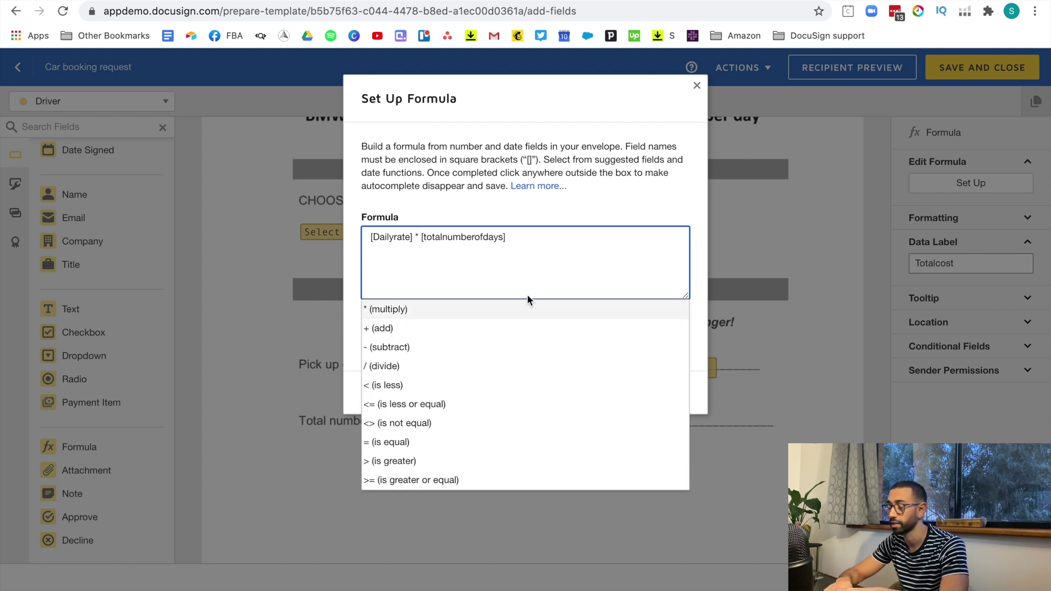
key(Tab)
click(388, 393)
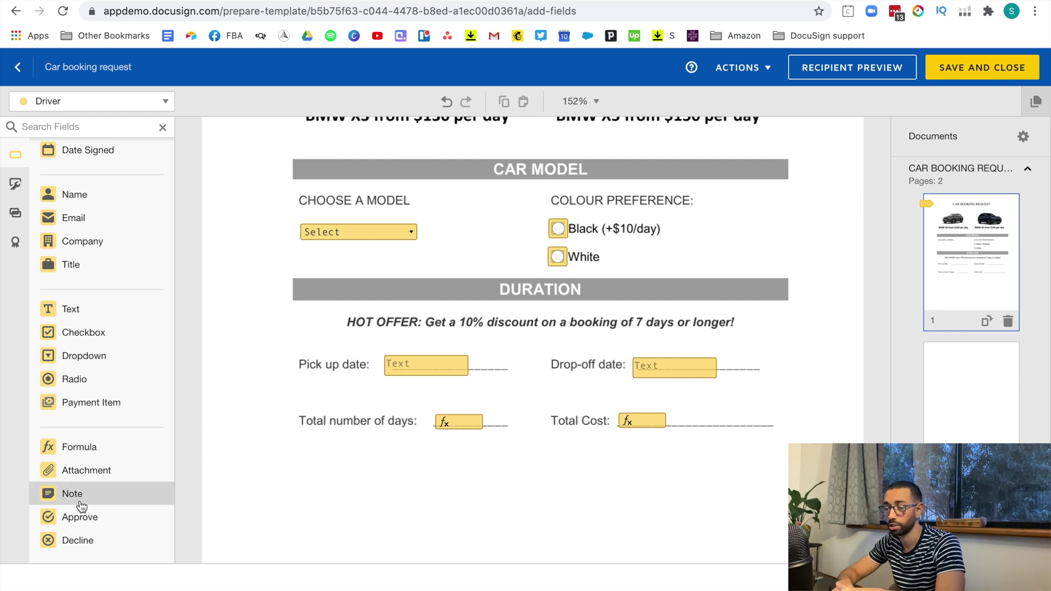
- Place a second formula field beside Total Cost labelled 'totalcostblack'
drag(48, 446, 694, 417)
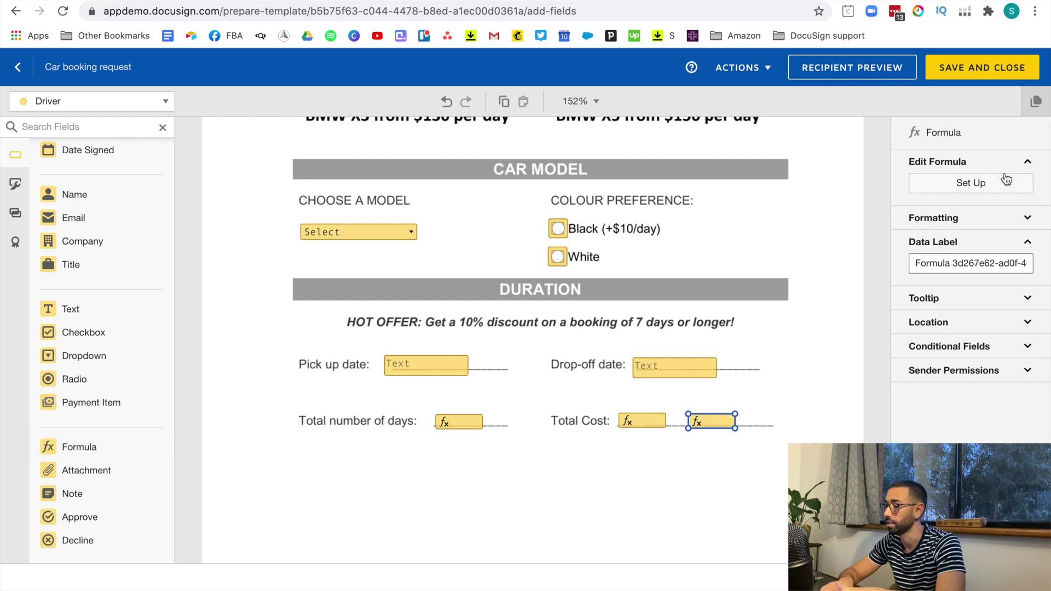
double_click(955, 264)
triple_click(954, 264)
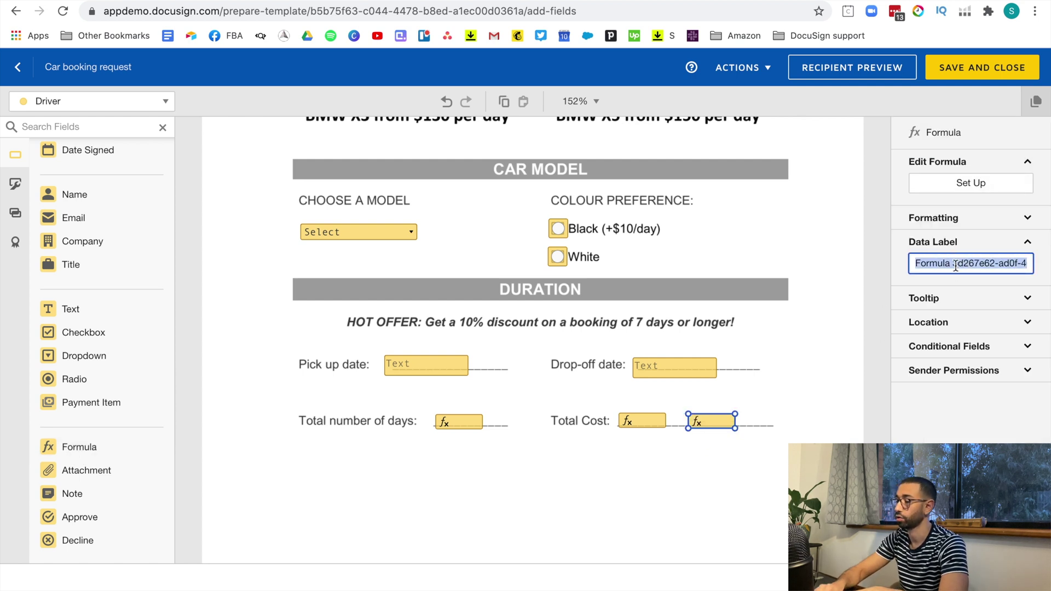
text(total)
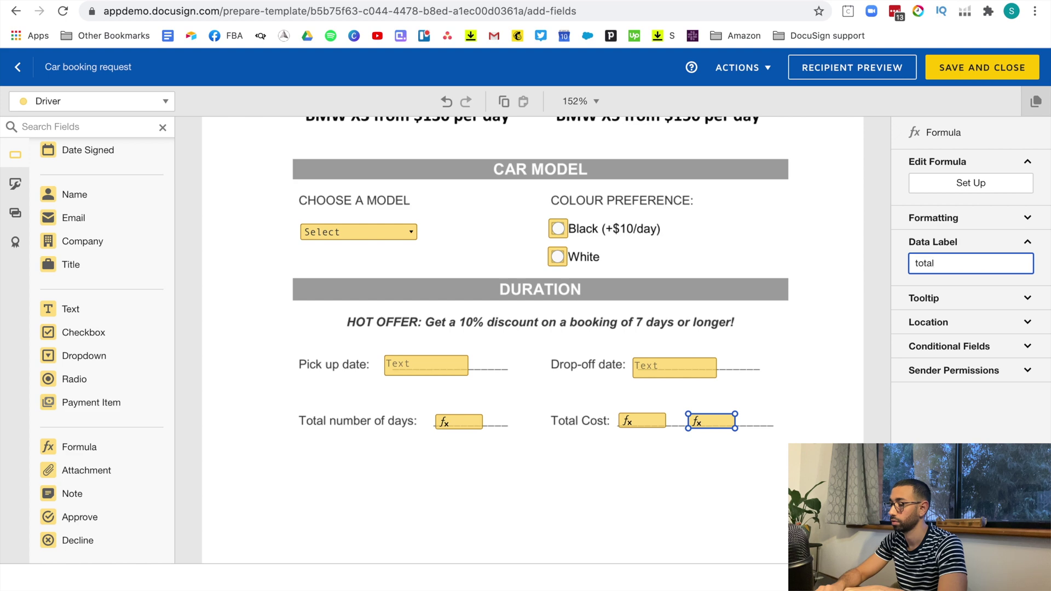
text(costblack)
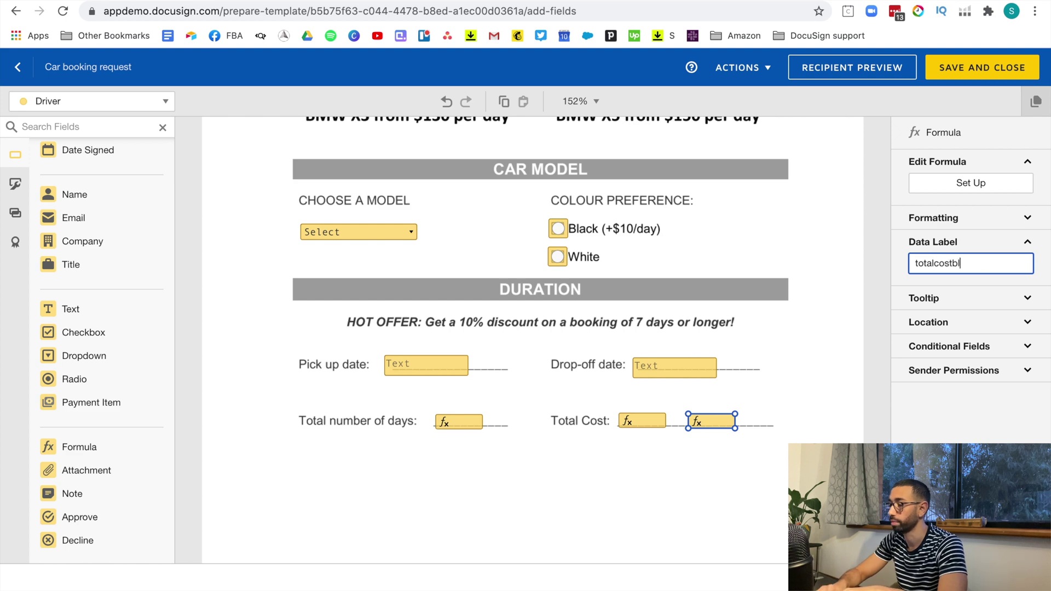
- Enter the formula ([Dailyrate] * [totalnumberofdays]) + (10* [totalnumberofdays])
click(979, 188)
click(453, 231)
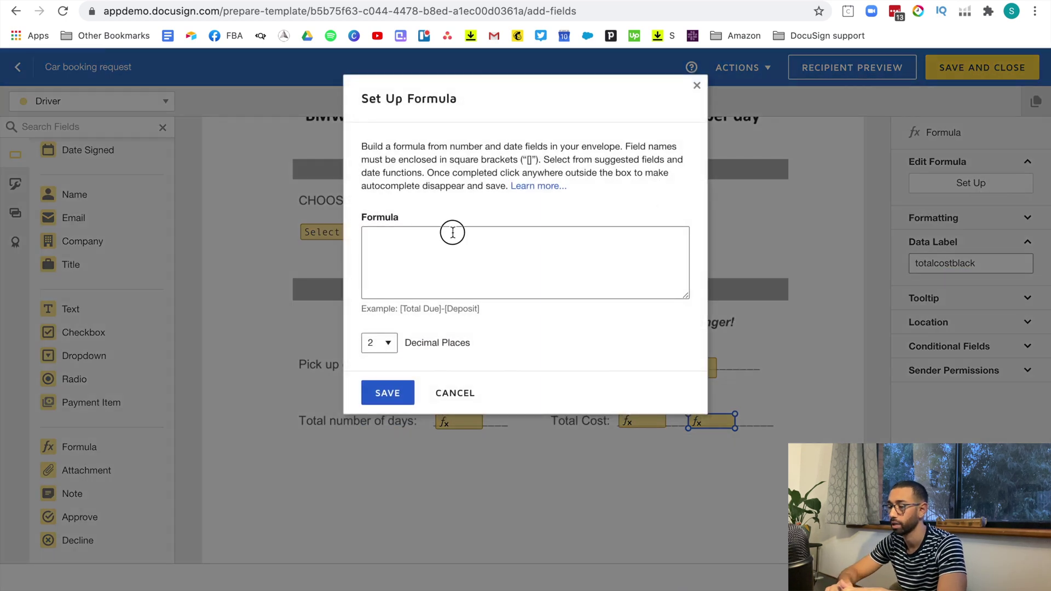
click(402, 311)
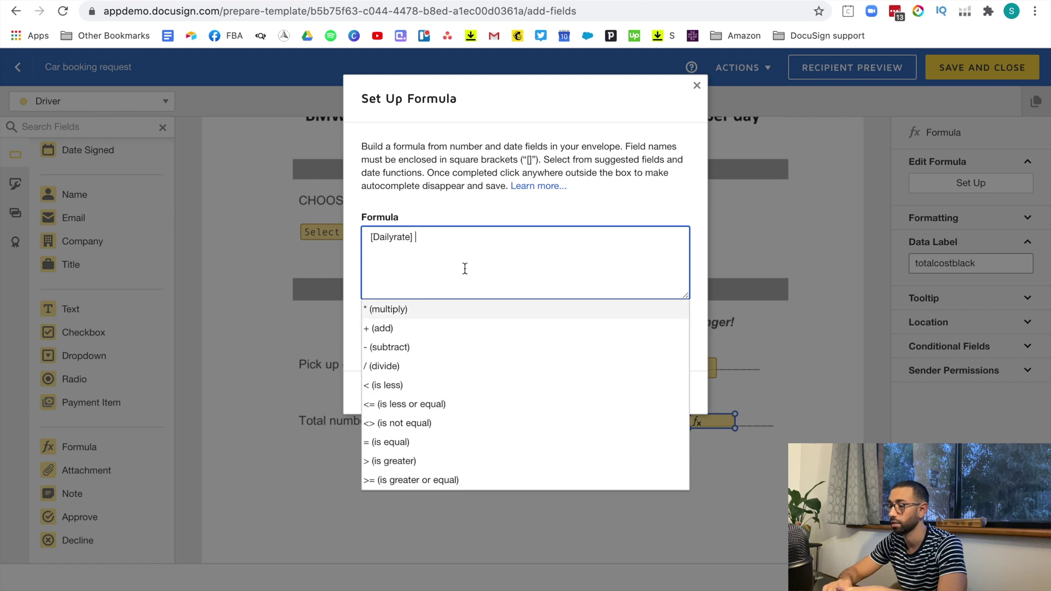
text(*)
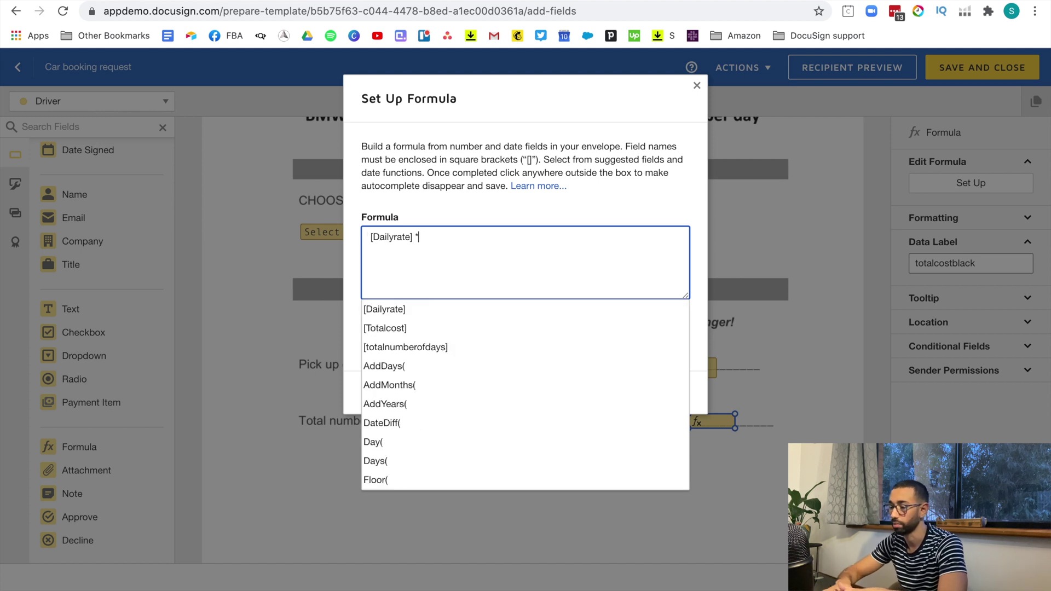
click(422, 348)
text(()
click(509, 236)
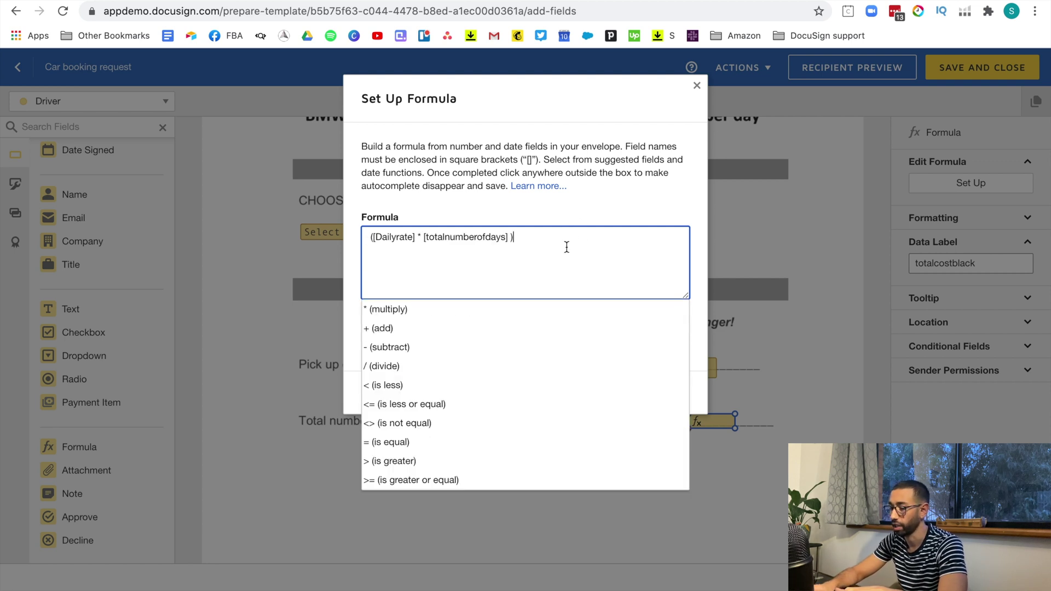
click(399, 327)
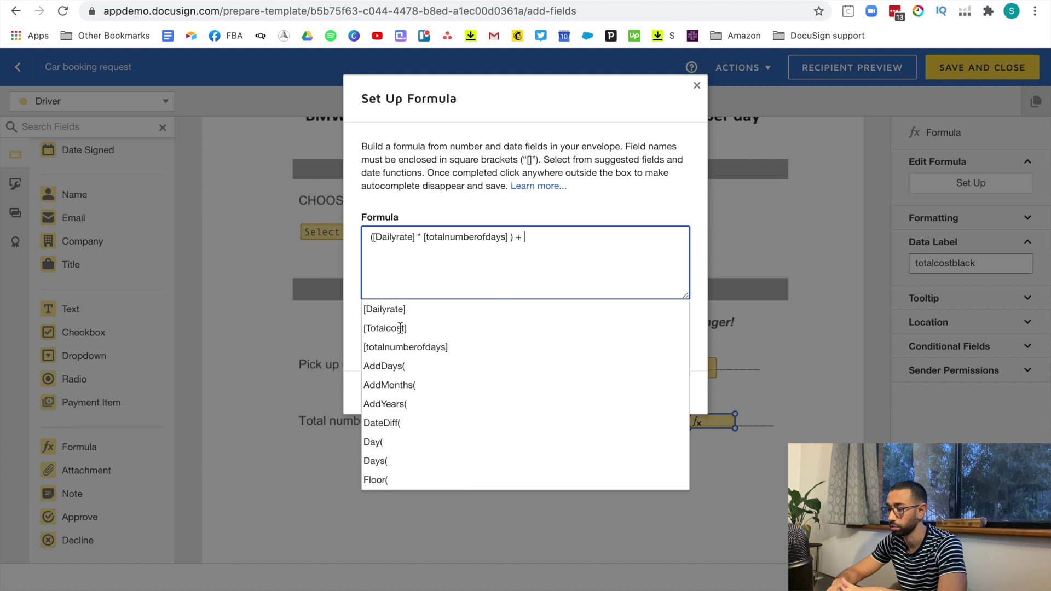
text(()
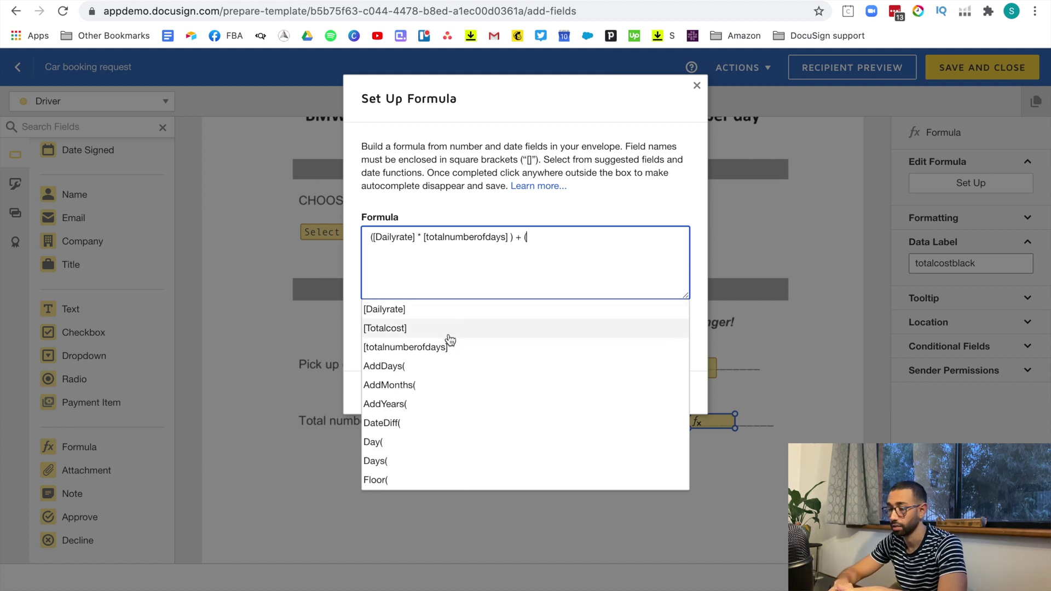
text(1)
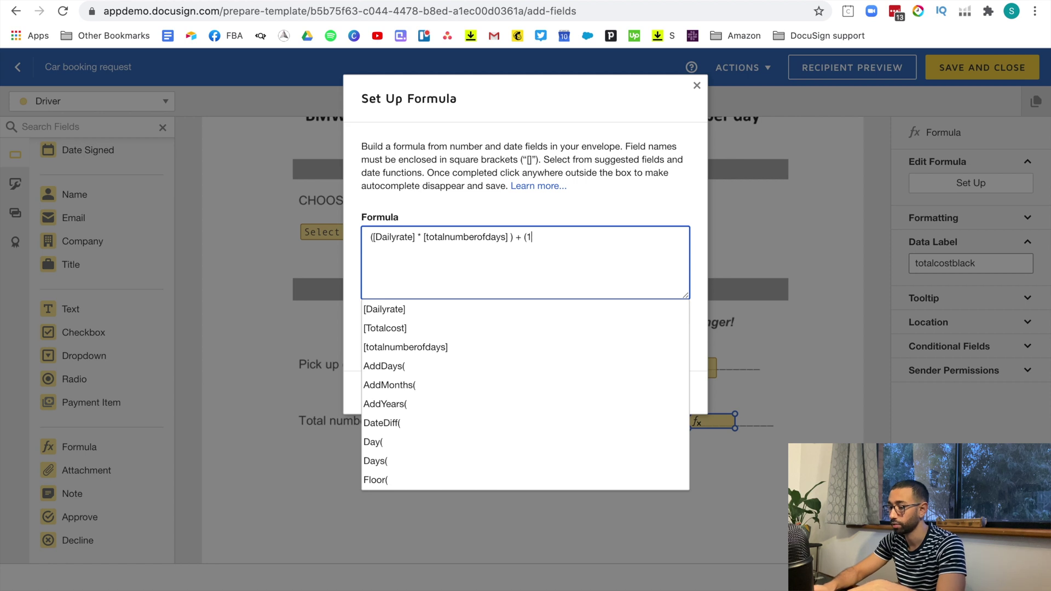
text(0*)
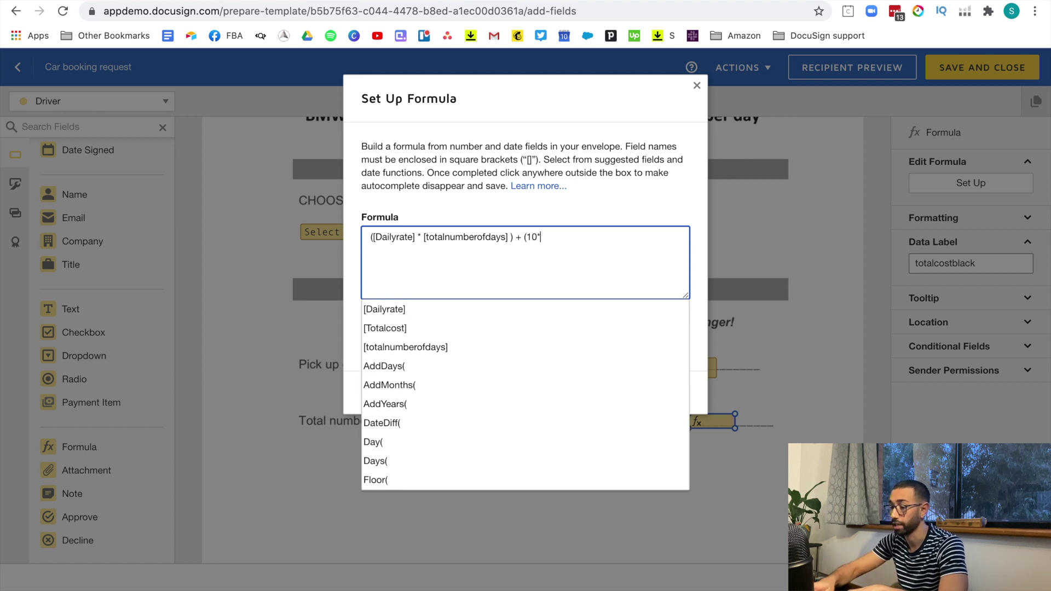
click(427, 356)
text())
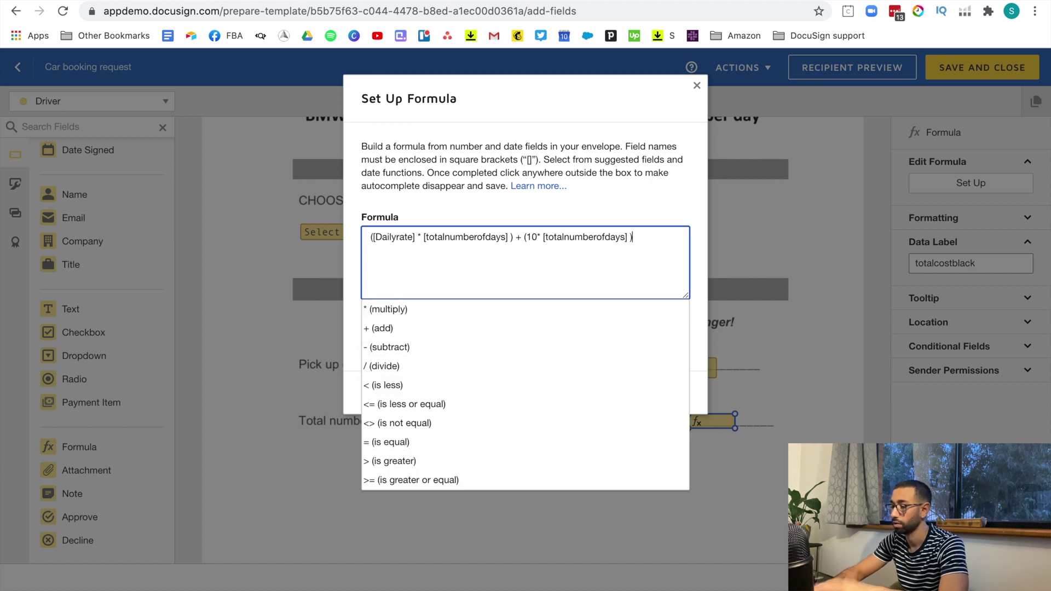
- Show the totalcostblack result with 0 decimal places and save the formula
click(627, 191)
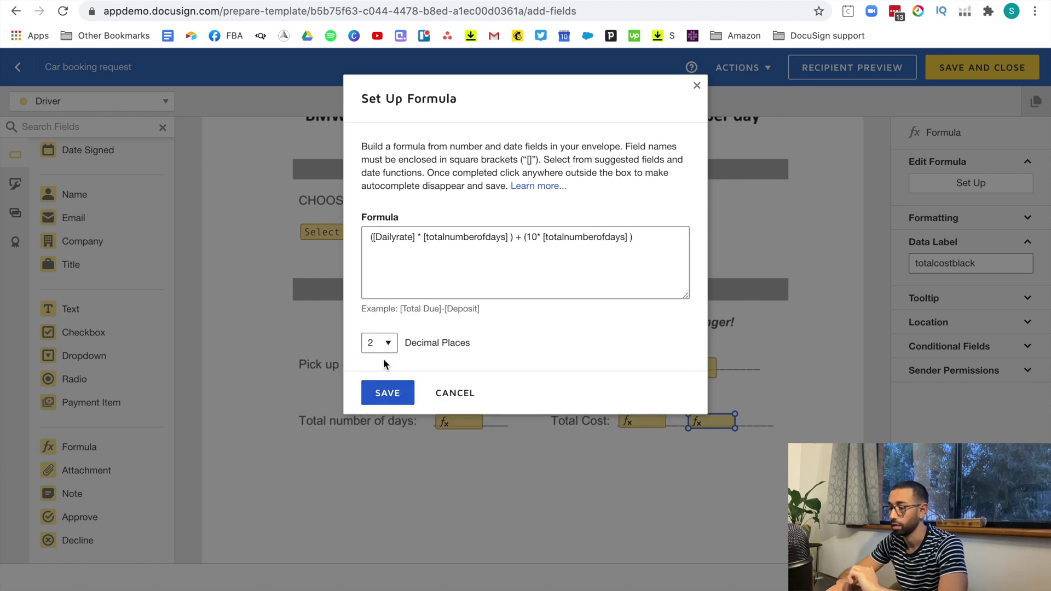
click(382, 345)
click(372, 329)
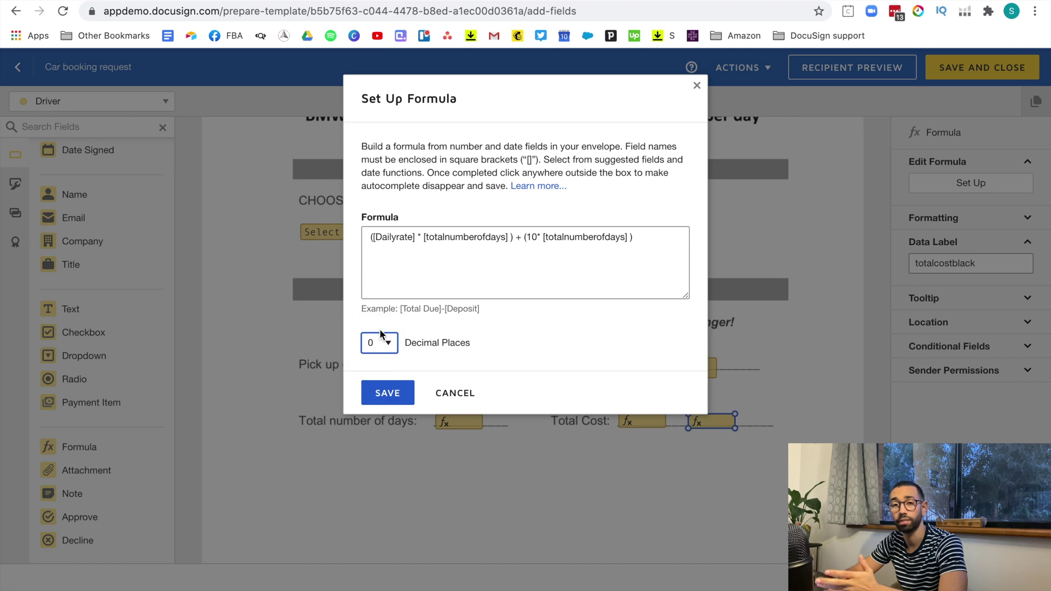
click(395, 396)
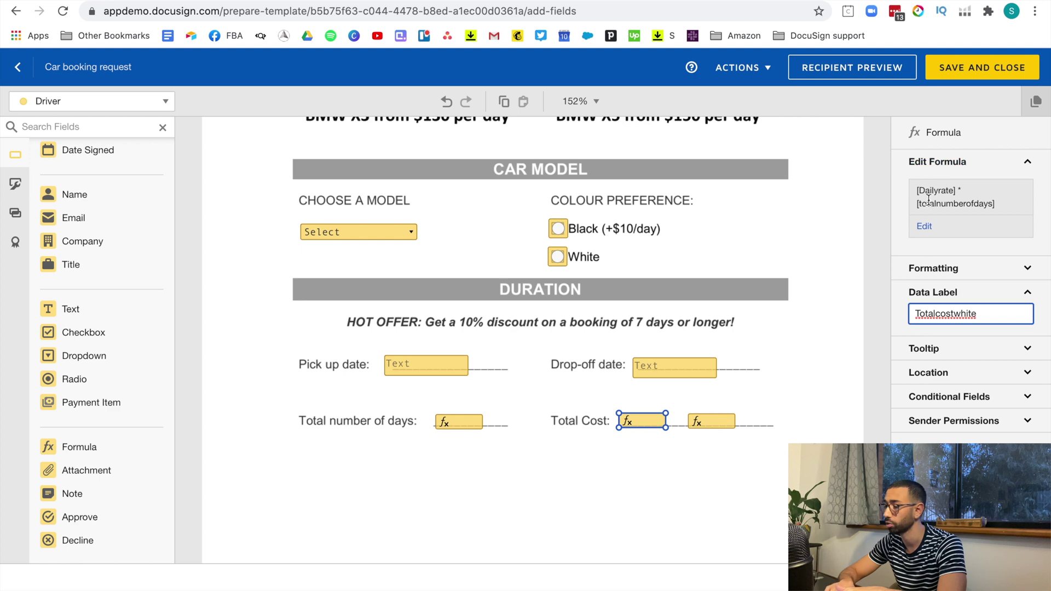
- Replace the original cost formula with an if condition testing [totalnumberofdays] >= 7
click(924, 227)
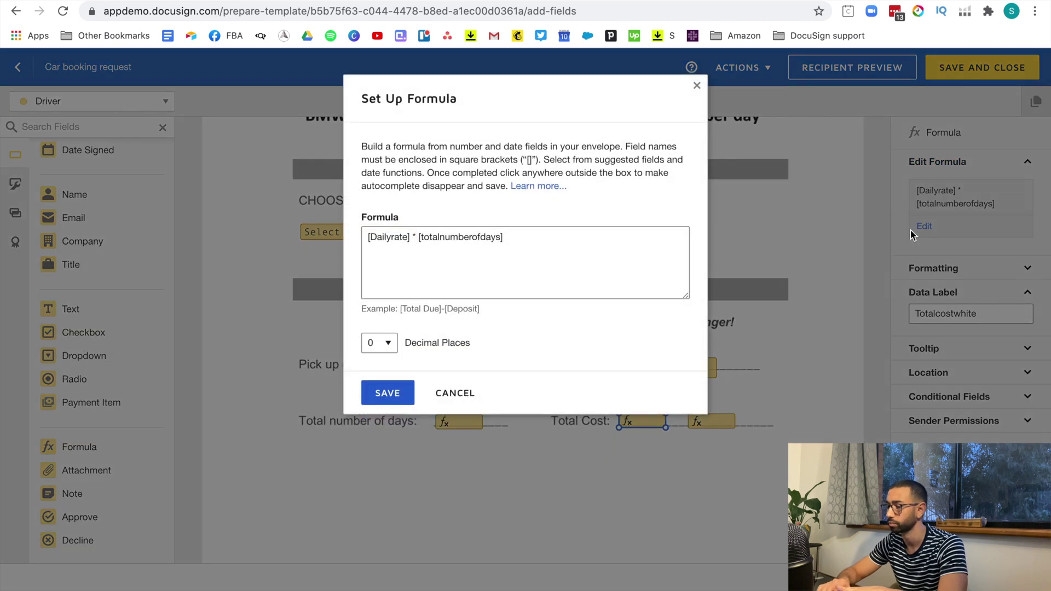
click(364, 236)
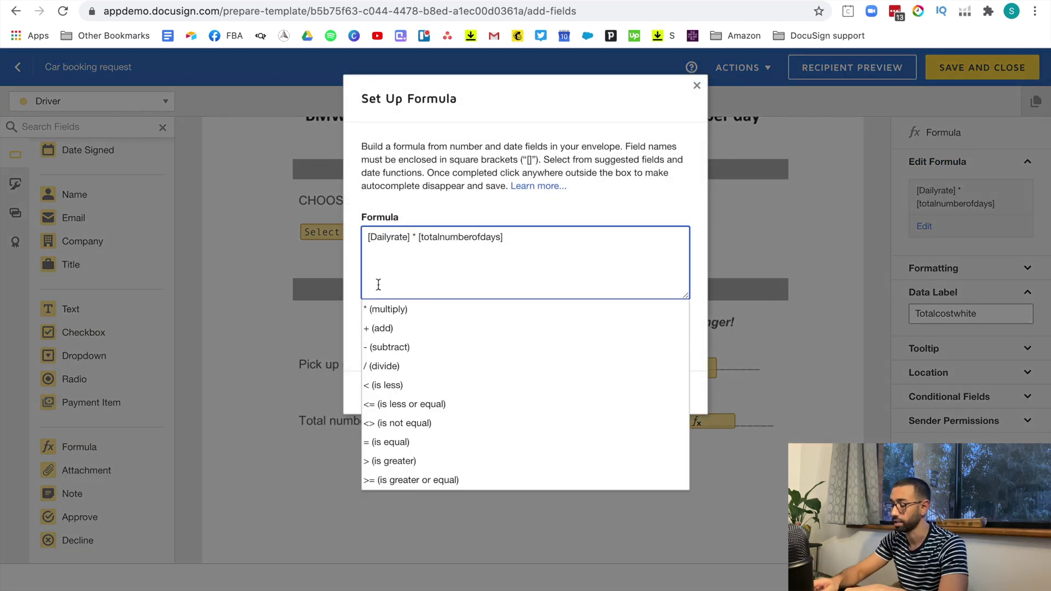
drag(371, 237, 563, 245)
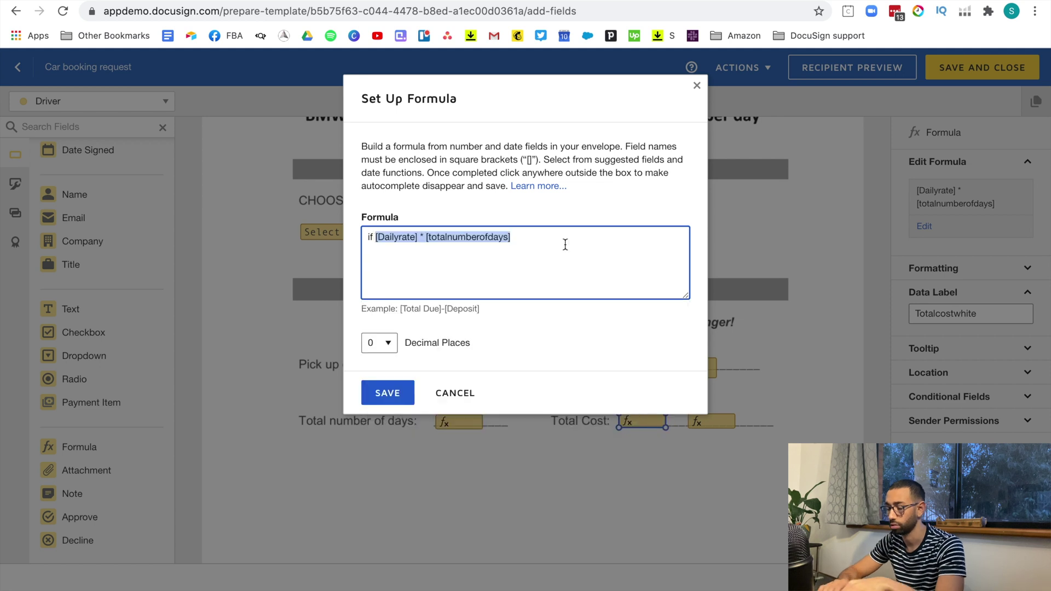
text(if ()
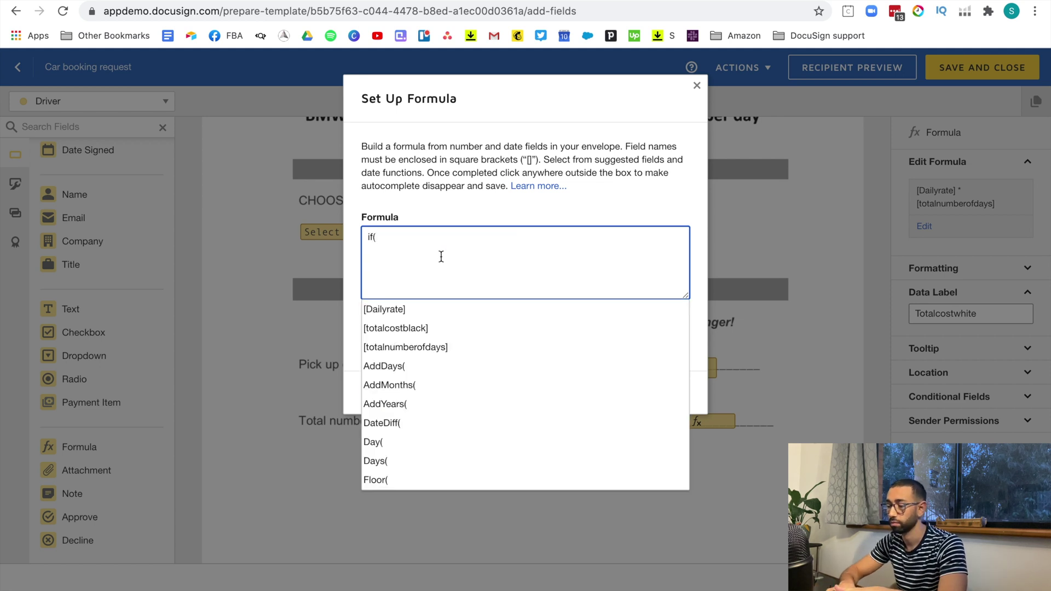
click(418, 347)
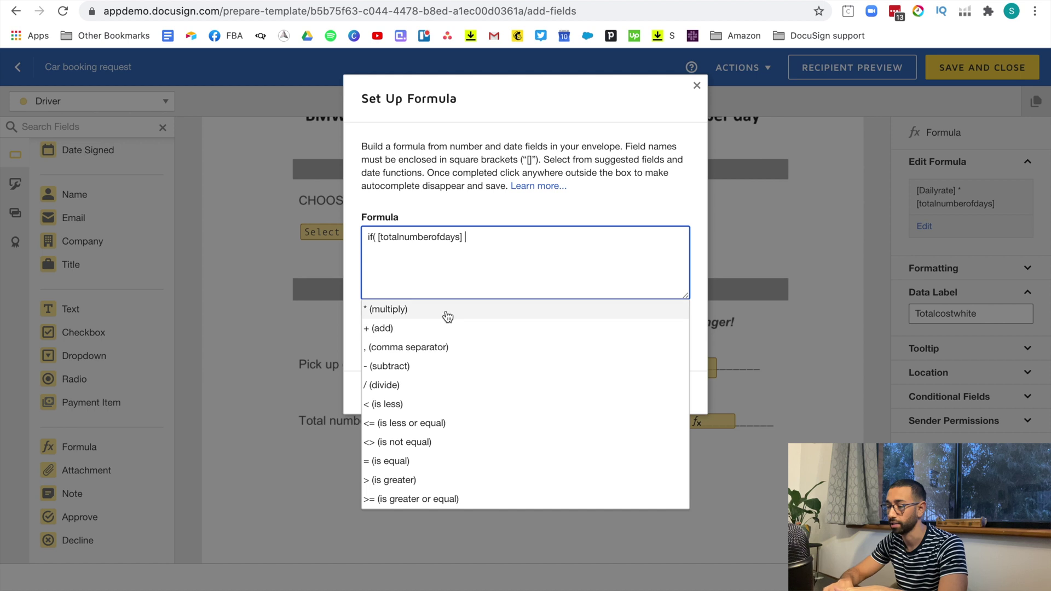
click(402, 499)
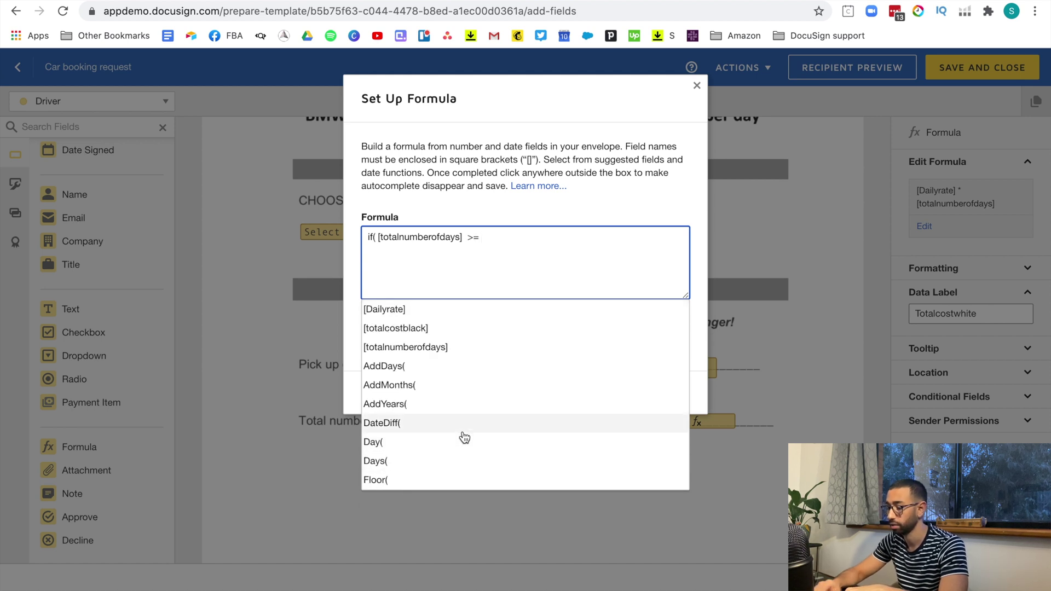
text(7)
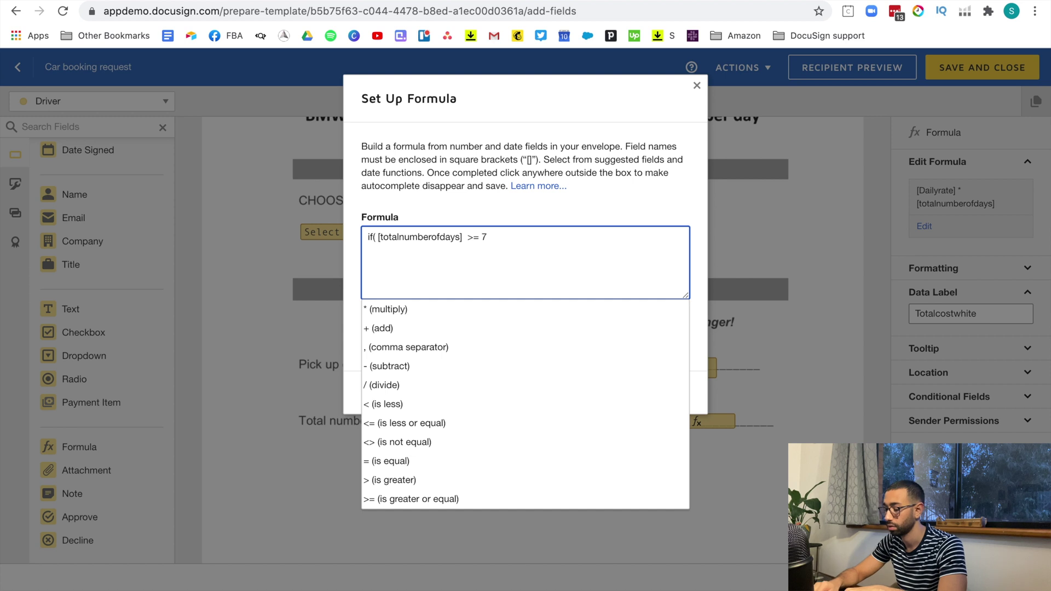
text(,)
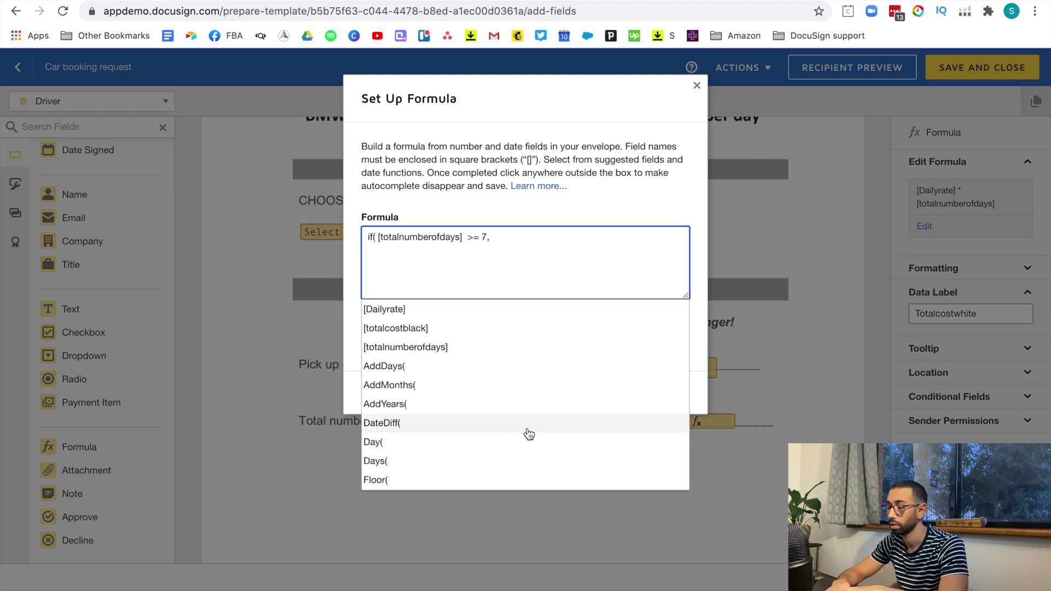
- Add results [Dailyrate]*[totalnumberofdays]*0.9, otherwise [Dailyrate]*[totalnumberofdays], and save
click(398, 315)
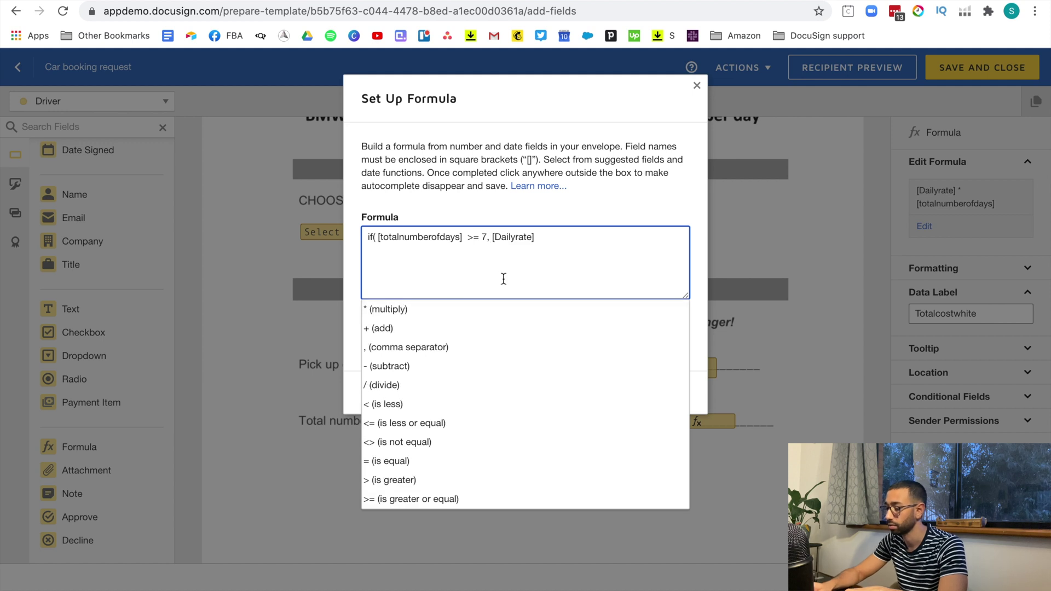
text(*)
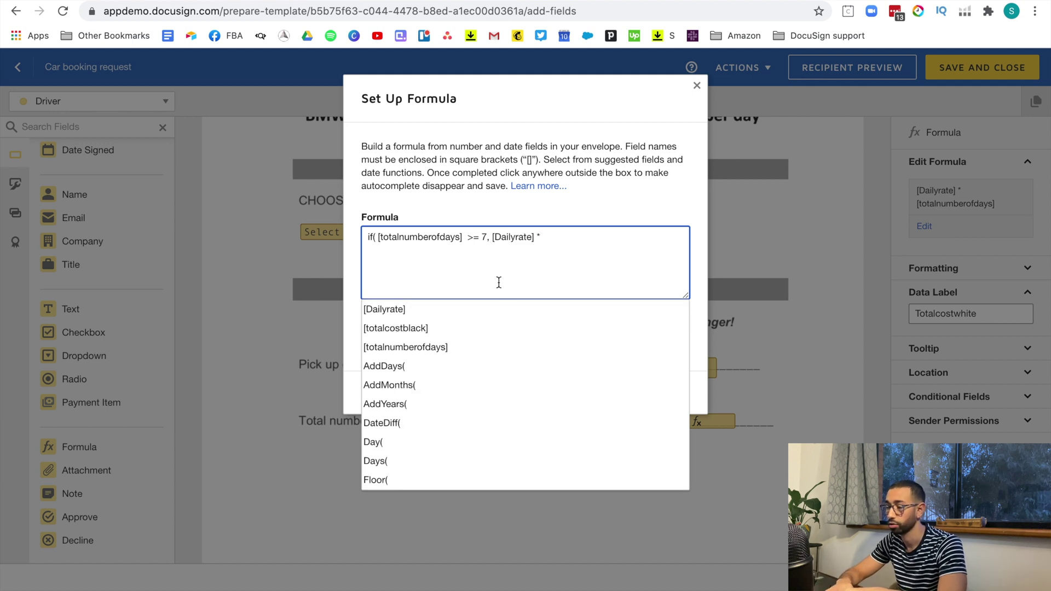
click(434, 347)
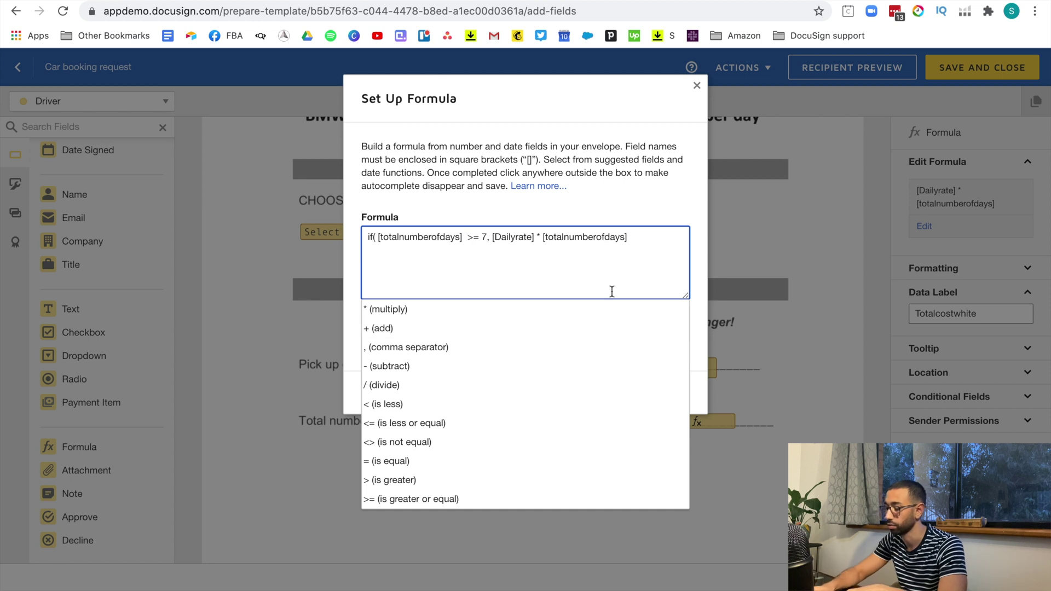
text(*)
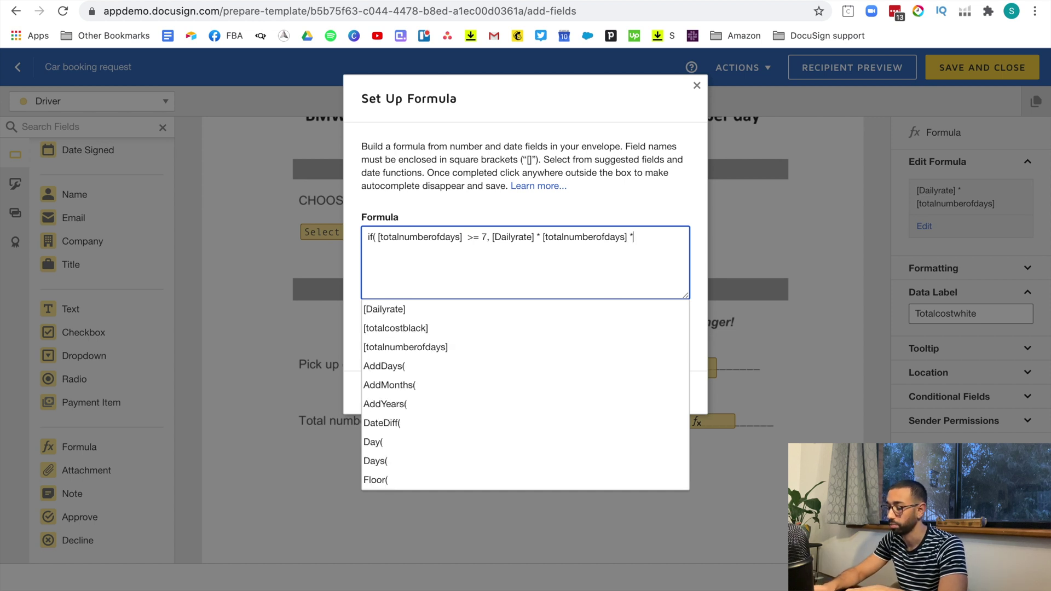
text(0.9)
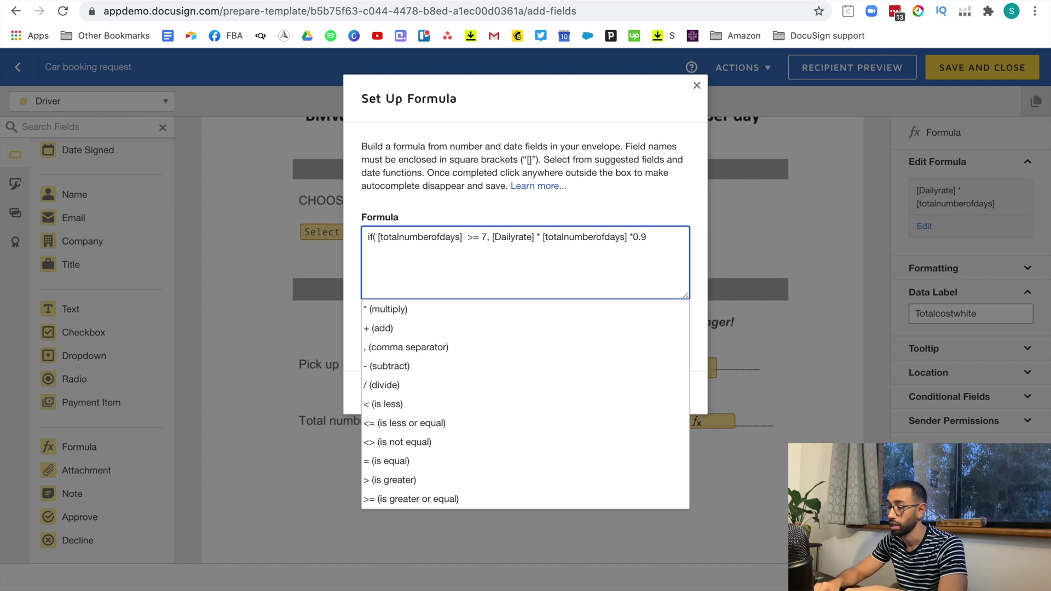
text(,)
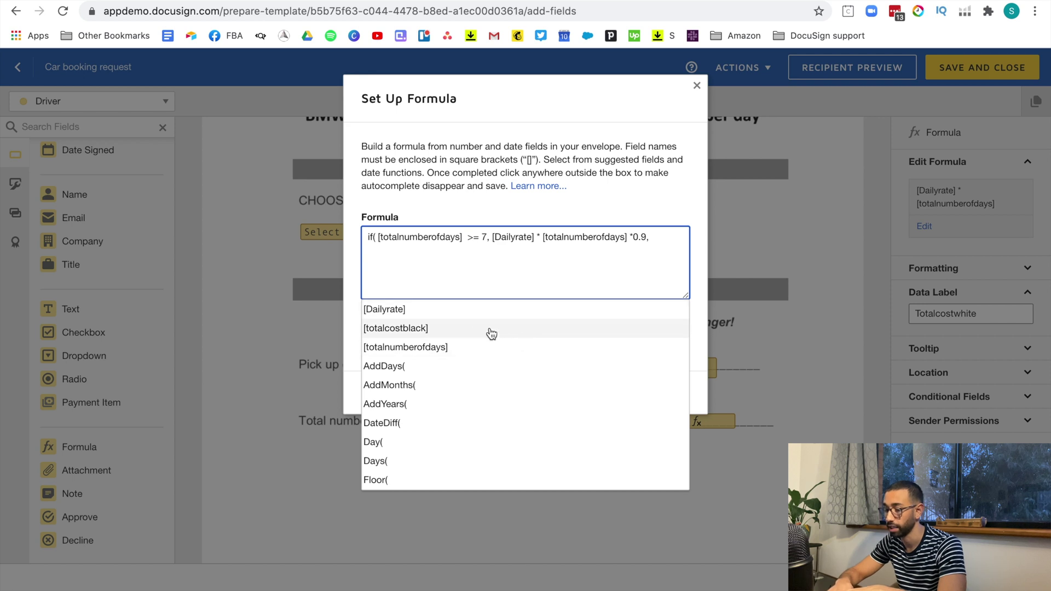
click(461, 310)
text(*)
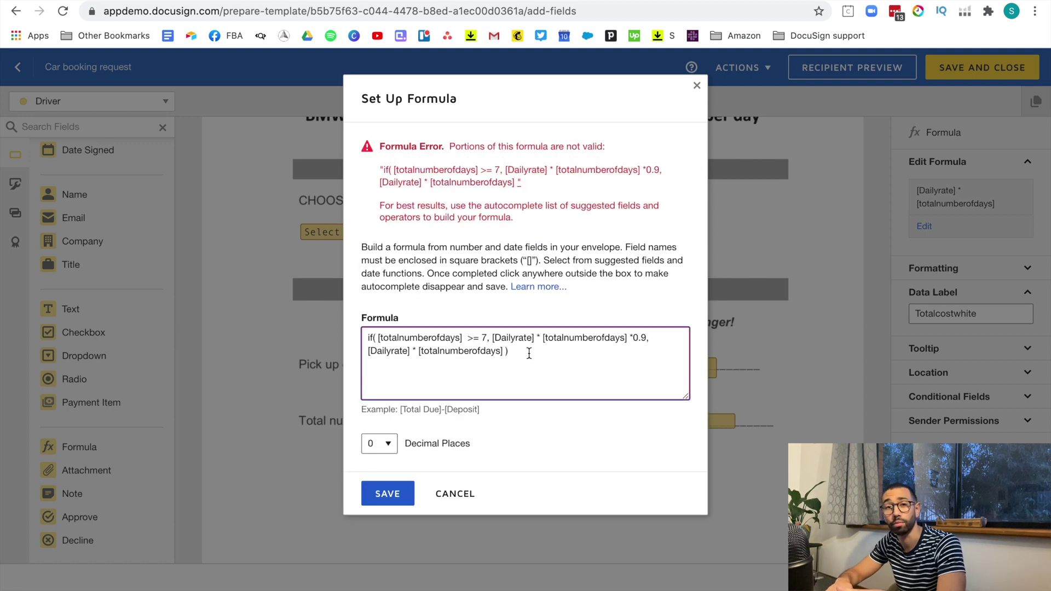
click(397, 493)
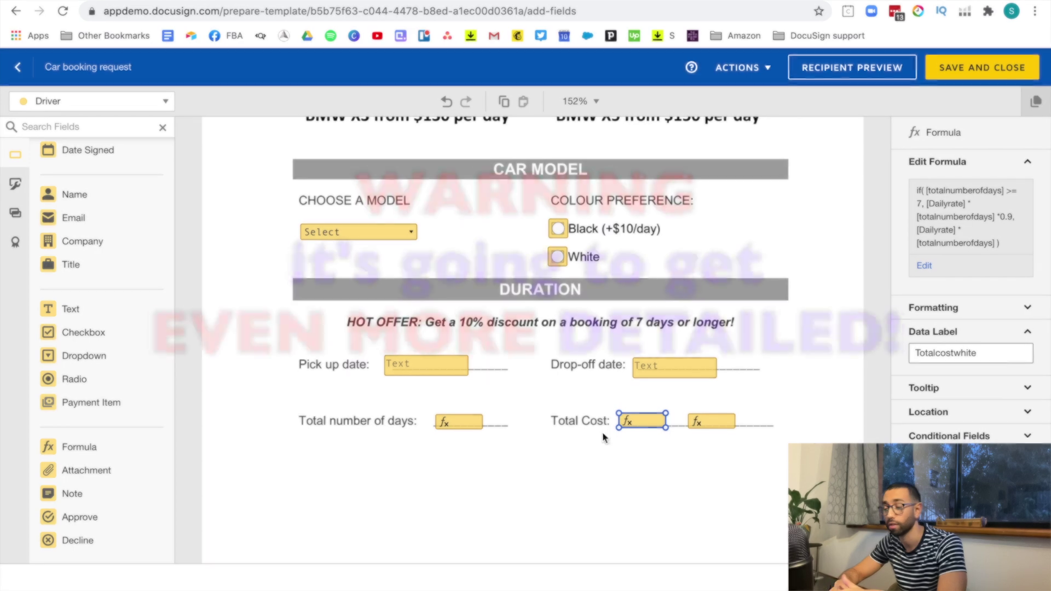
- Replace the totalcostblack formula with an if([totalnumberofdays] >= 7, [Dailyrate]*[totalnumberofdays] …) start
click(710, 419)
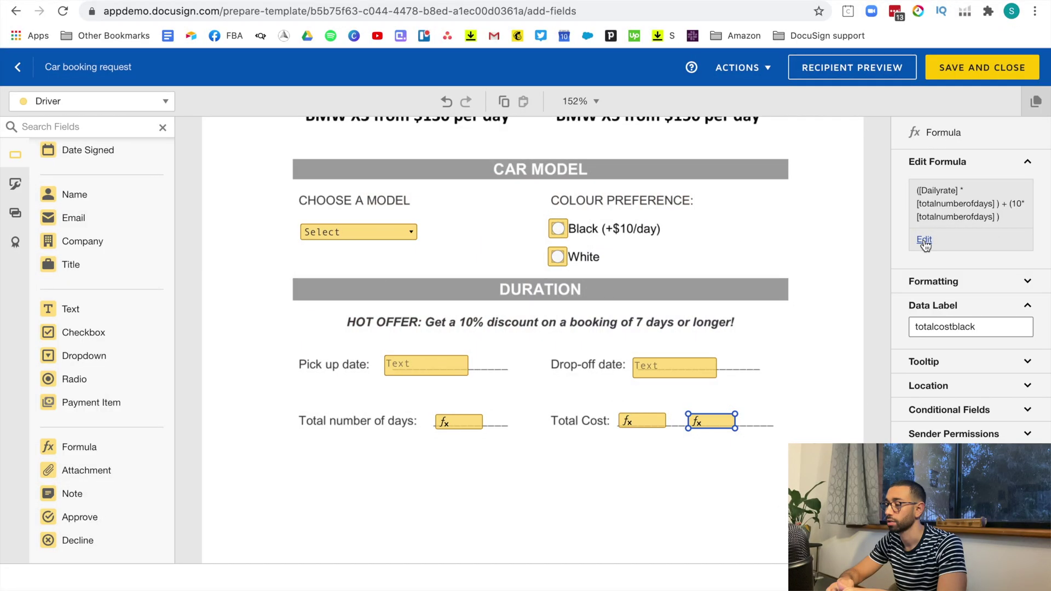
click(924, 241)
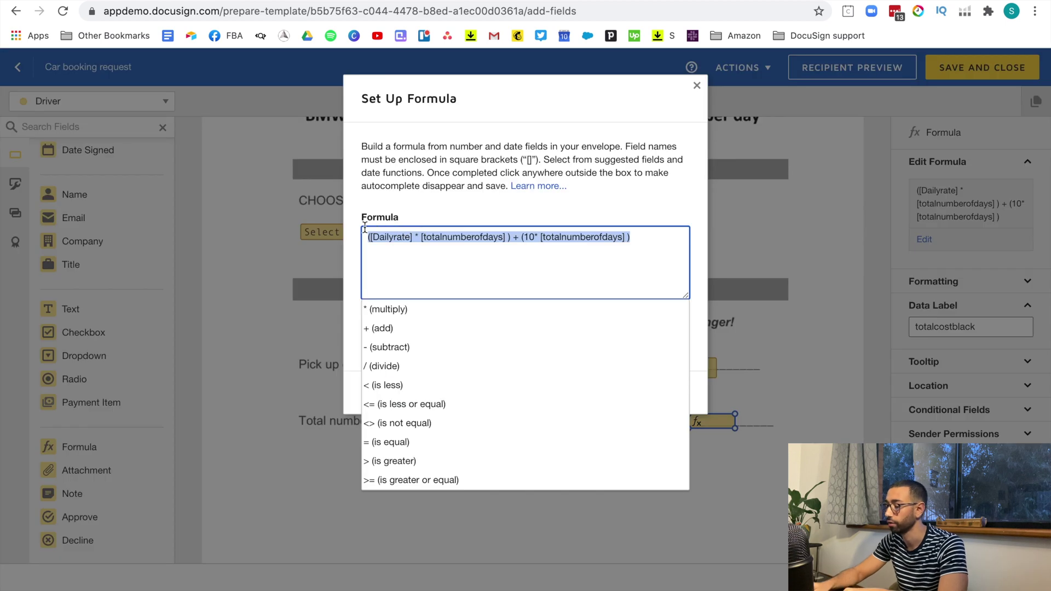
key(BackSpace)
text(if()
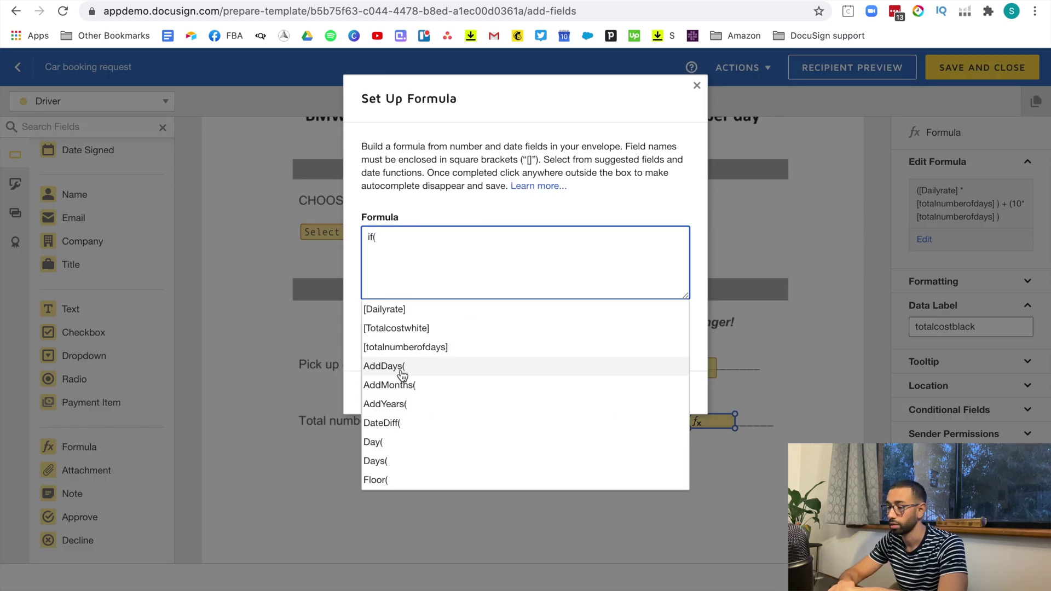
click(418, 353)
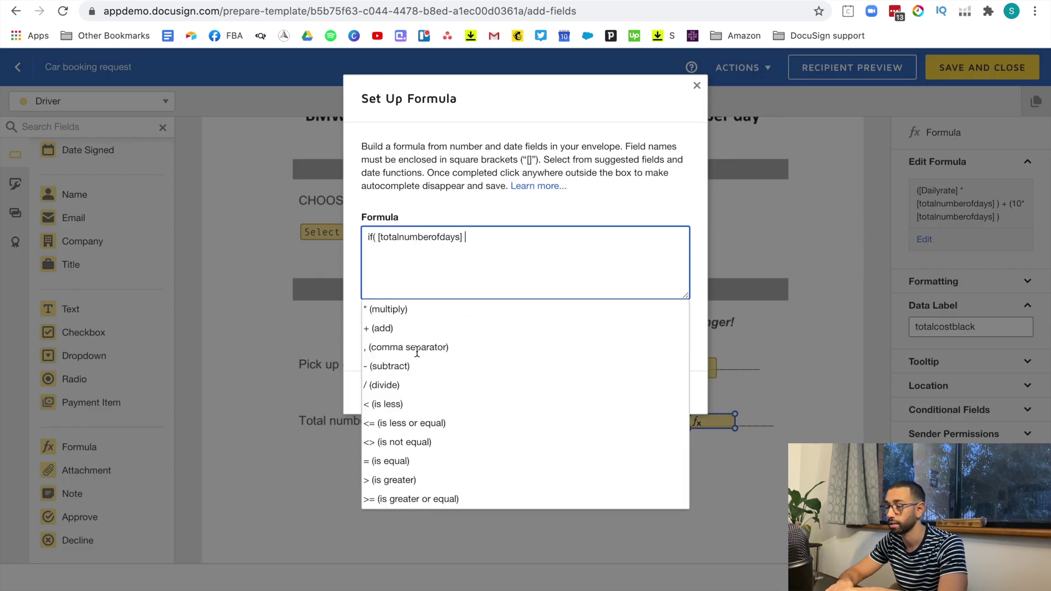
click(405, 498)
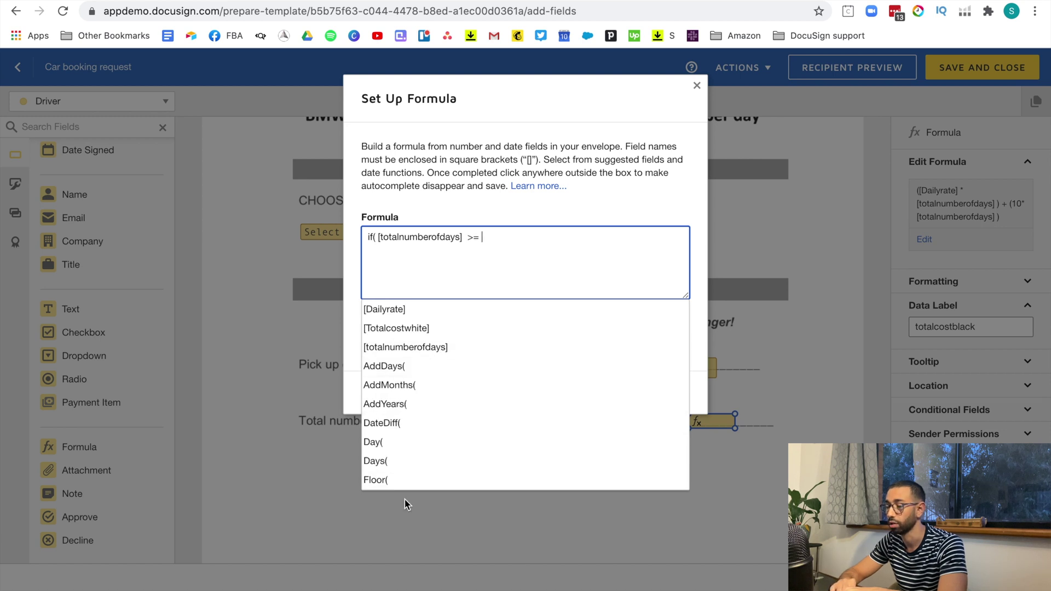
text(7,)
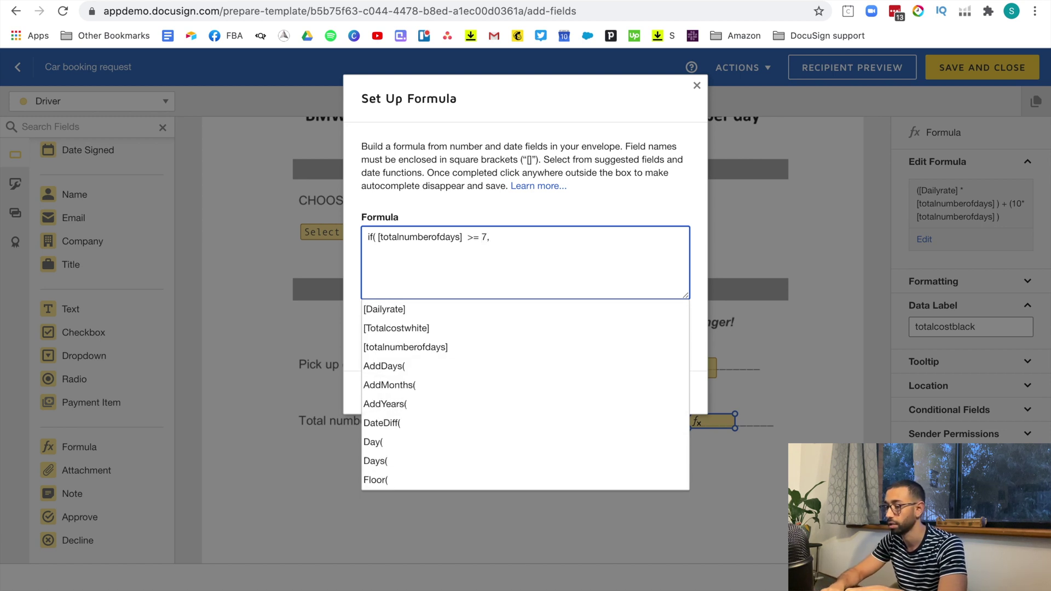
click(386, 310)
click(436, 311)
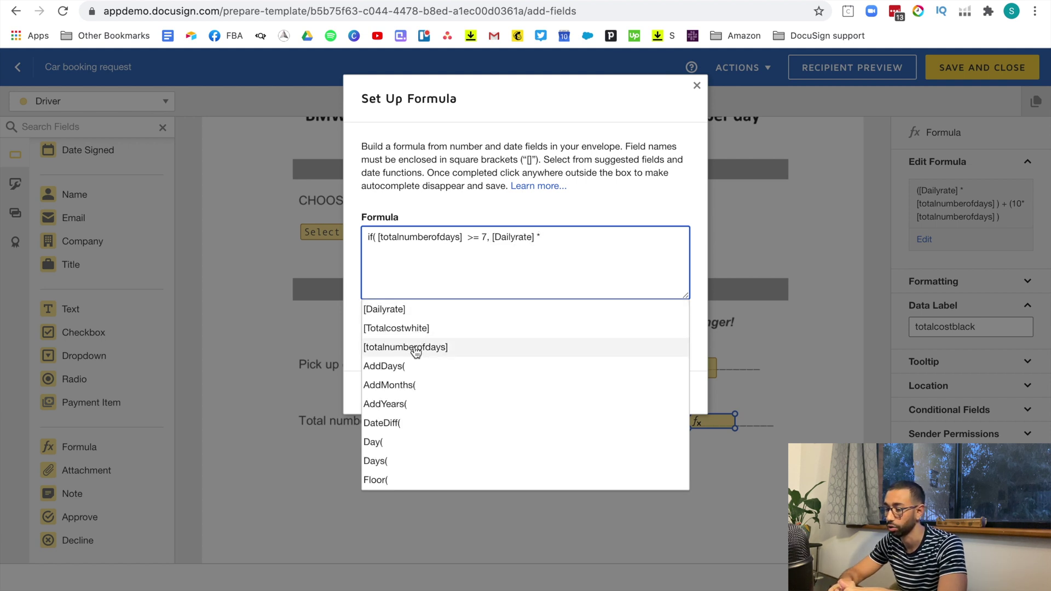
click(416, 348)
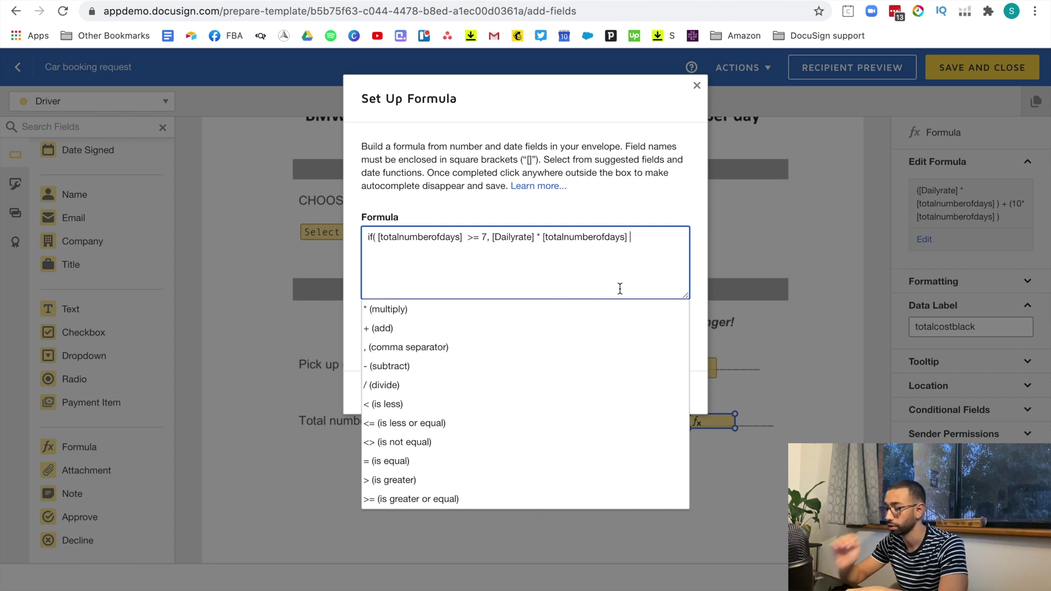
text())
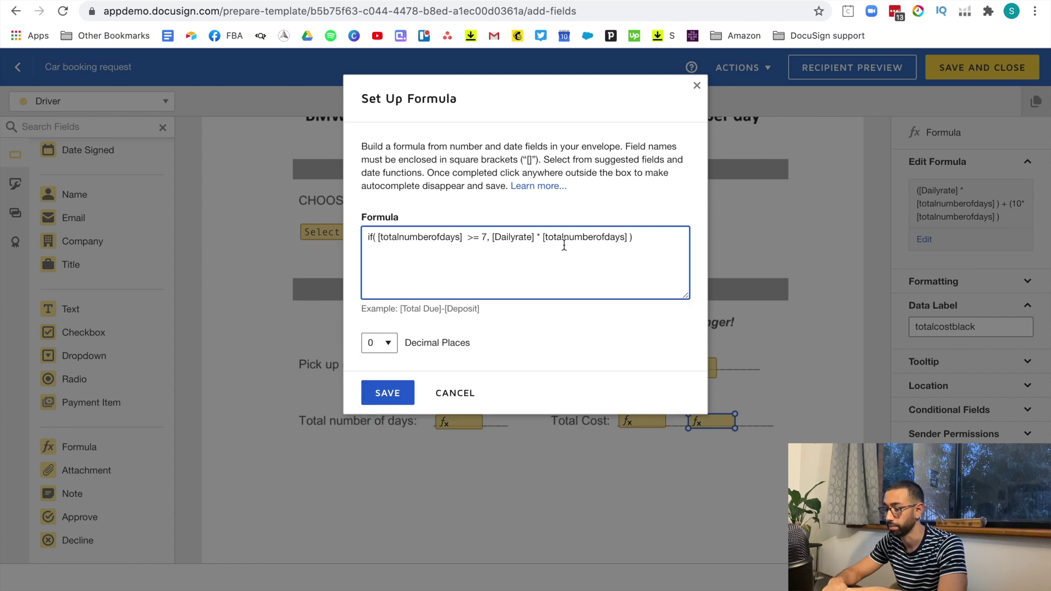
- Add the [totalnumberofdays]*10 surcharge to the discounted branch and apply the 0.9 multiplier
click(495, 264)
text(()
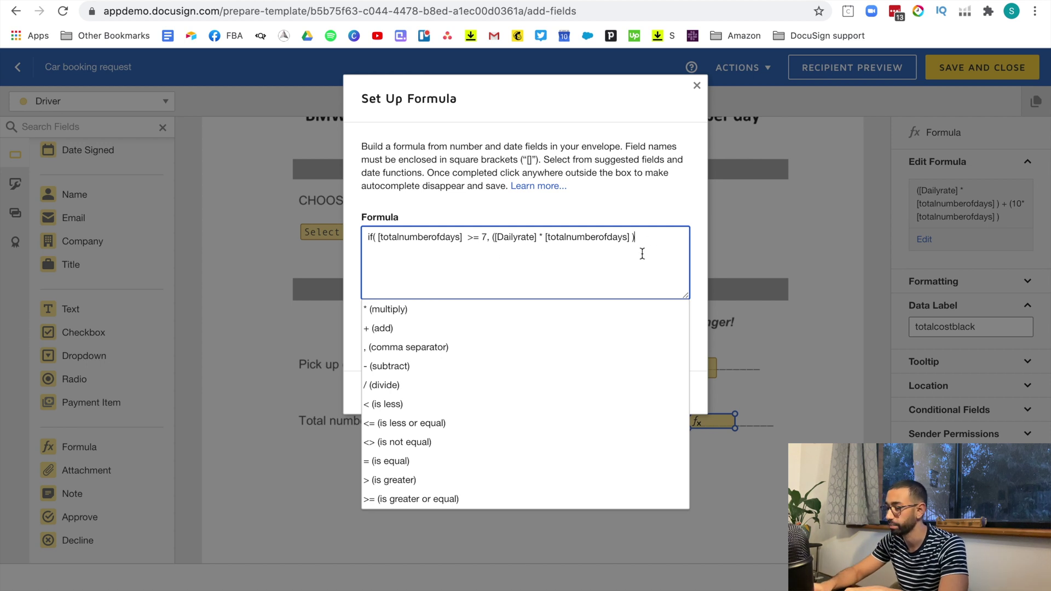
text(+()
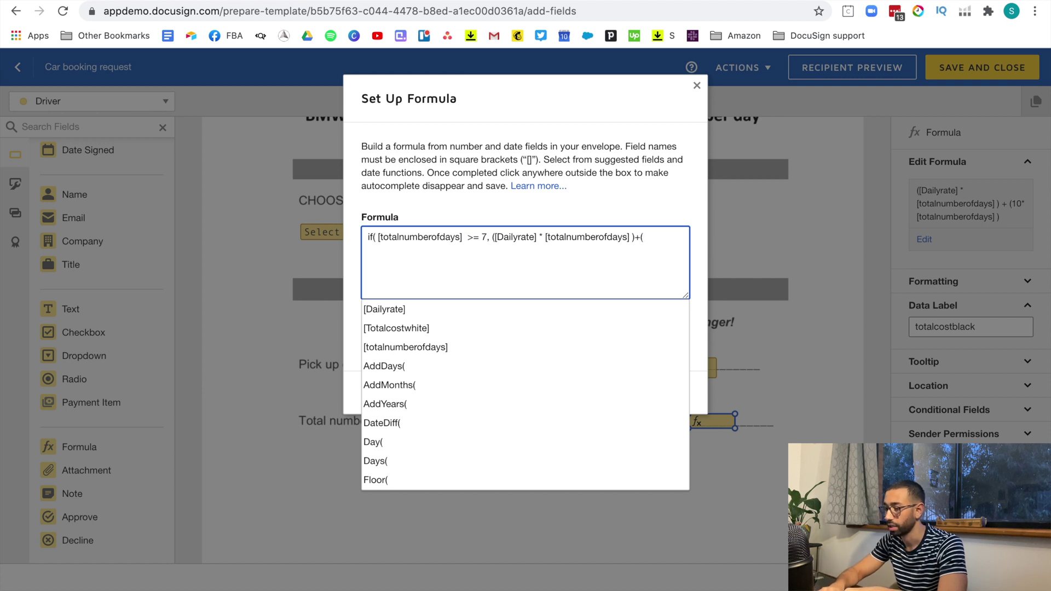
click(425, 354)
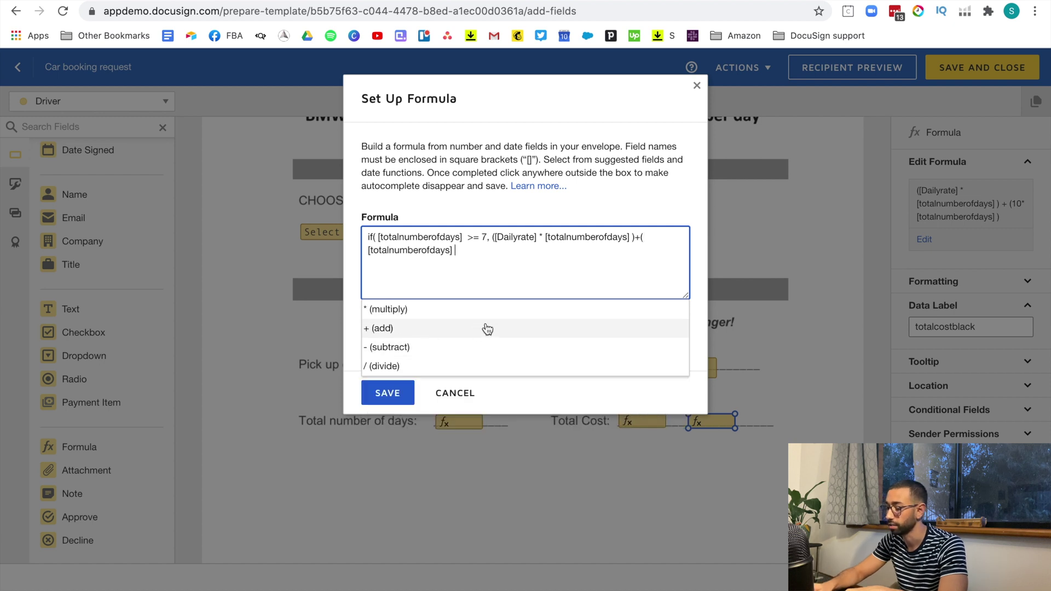
text(*)
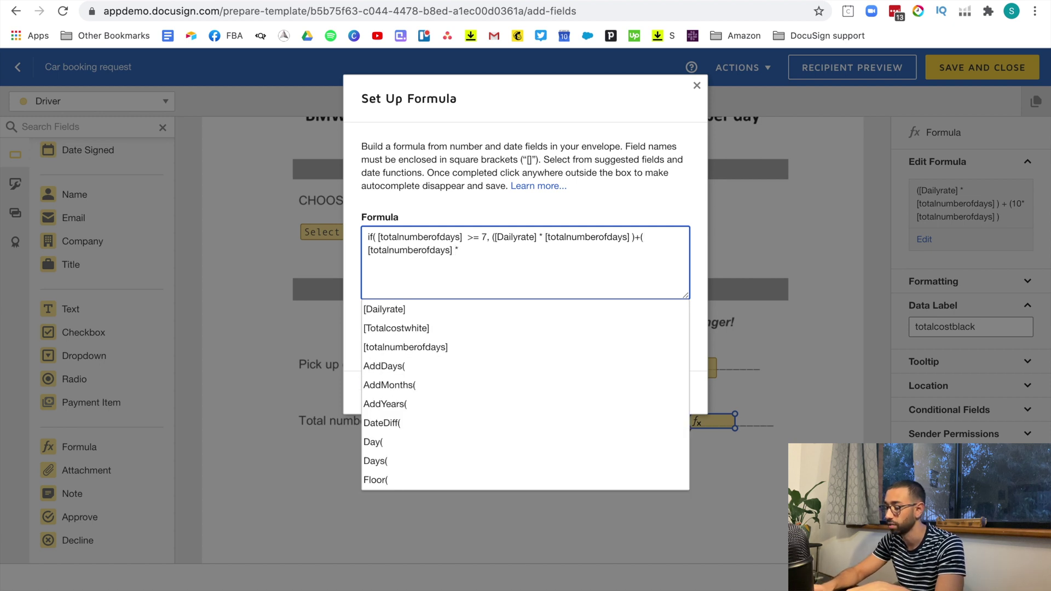
text(10)
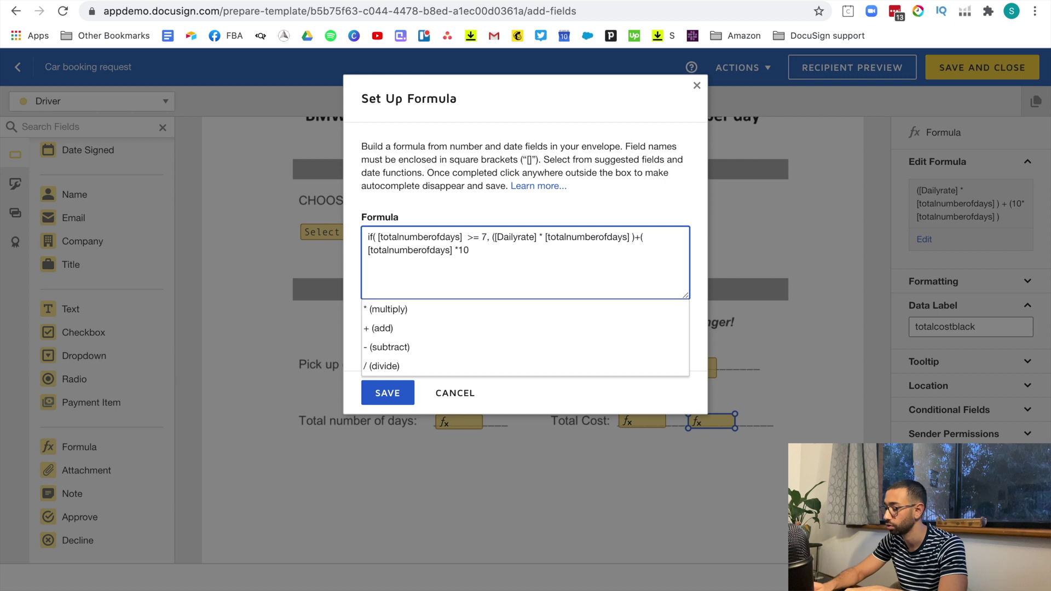
text())
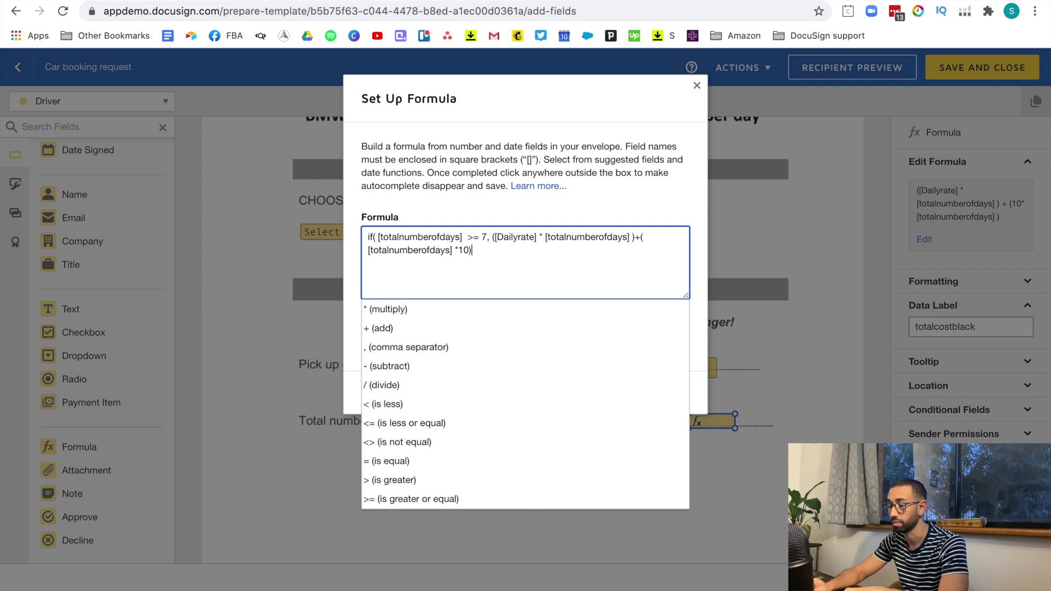
text(*)
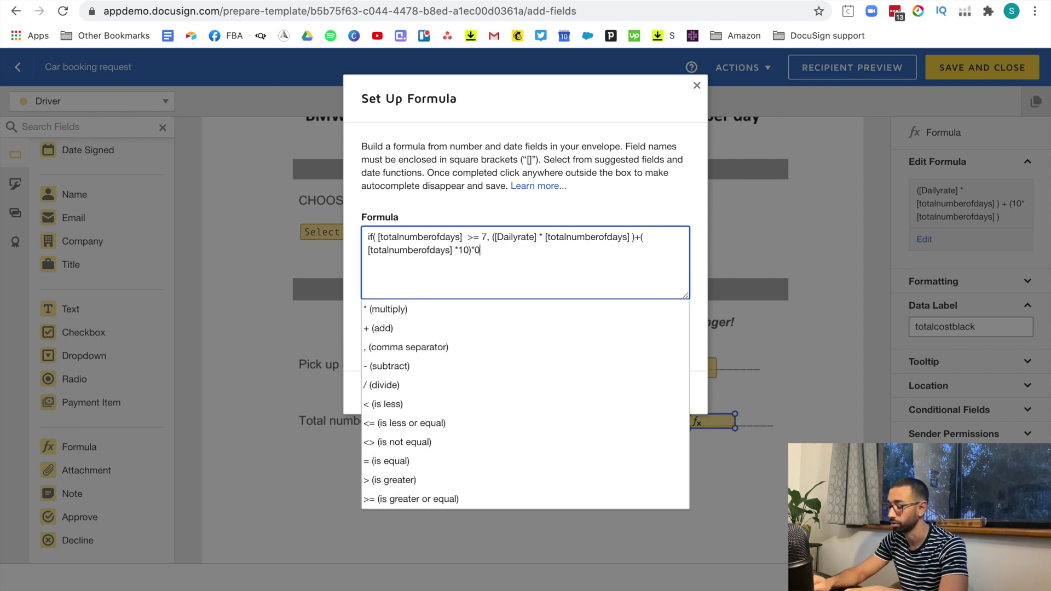
text(9)
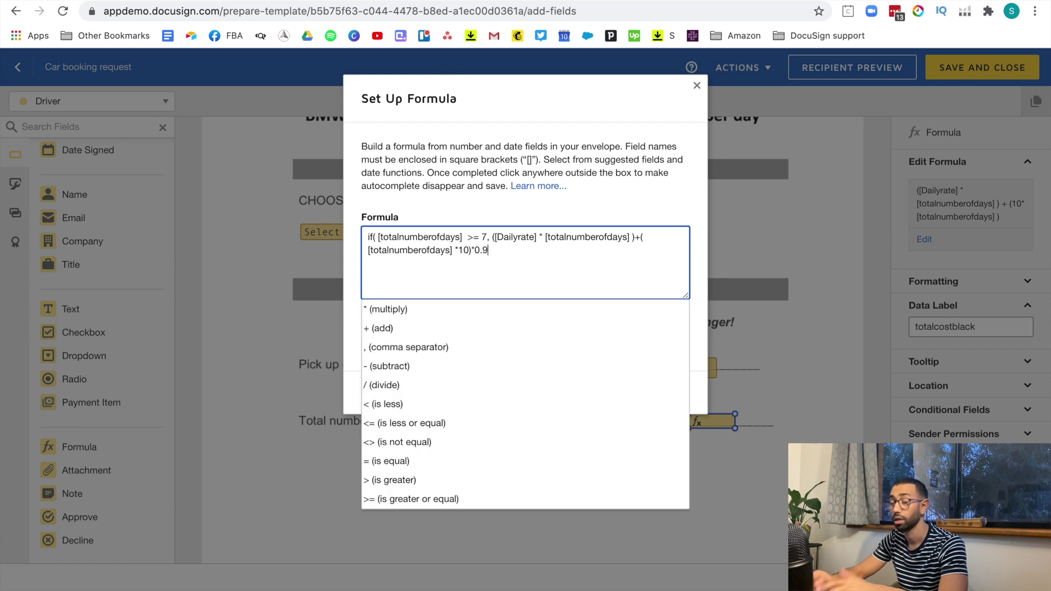
text(, )
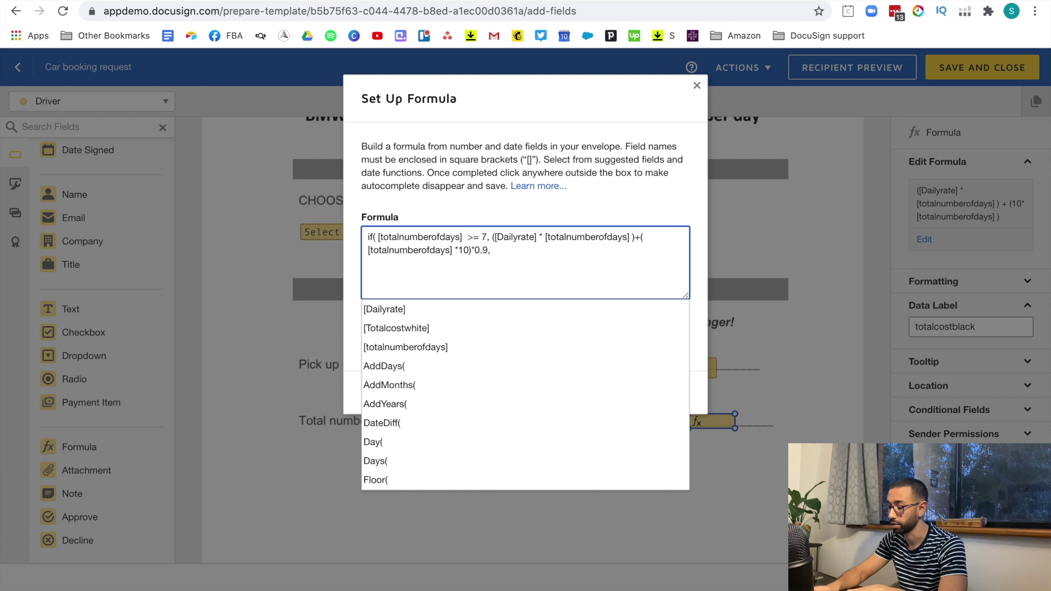
text([)
- Write the non-discounted branch ([Dailyrate]*[totalnumberofdays])+([totalnumberofdays]*10) and save the formula
click(463, 313)
text(*)
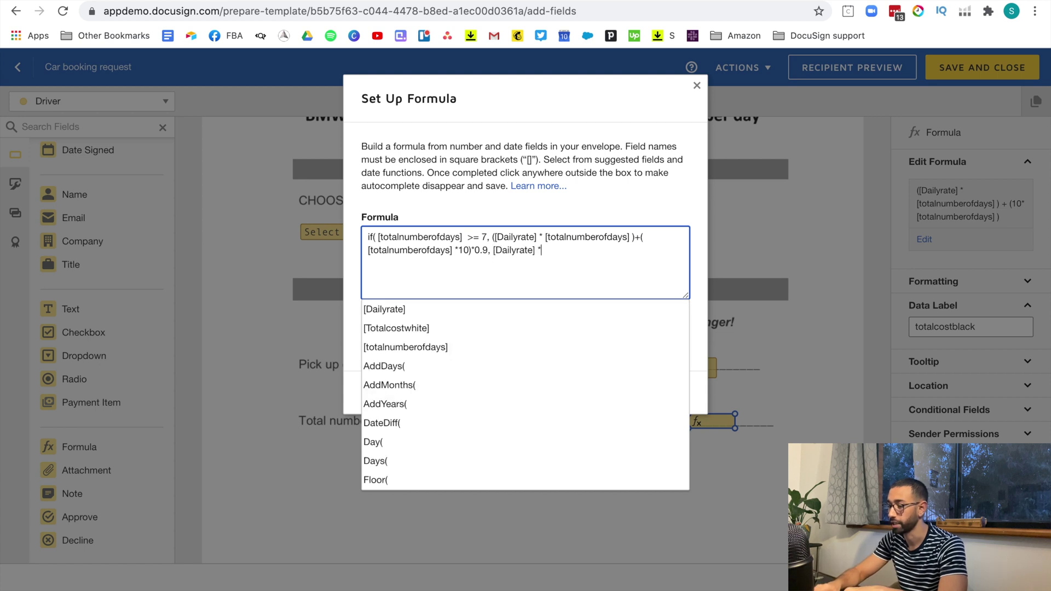
click(426, 353)
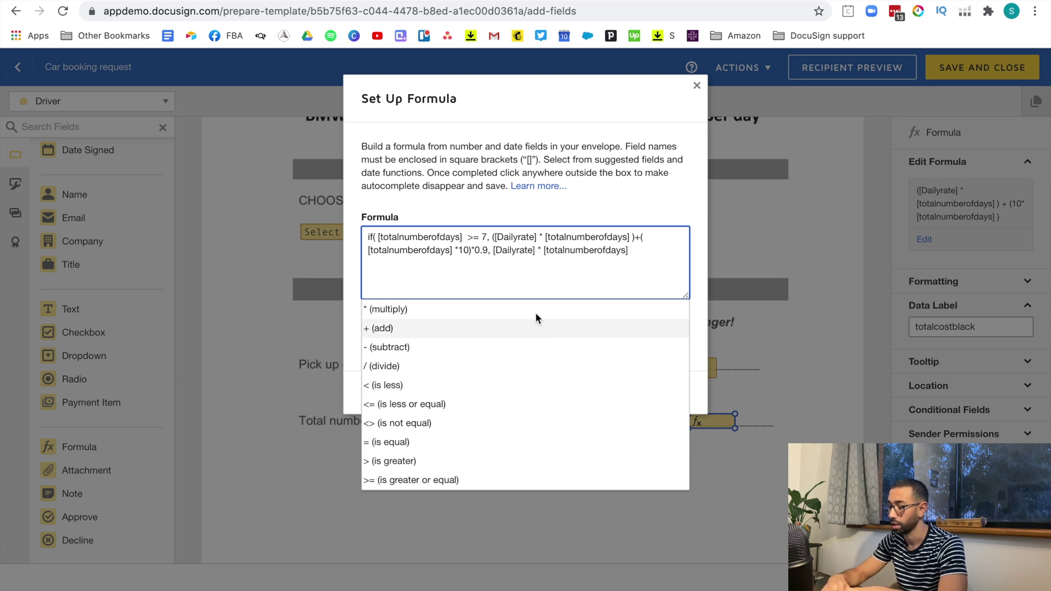
click(495, 250)
text(()
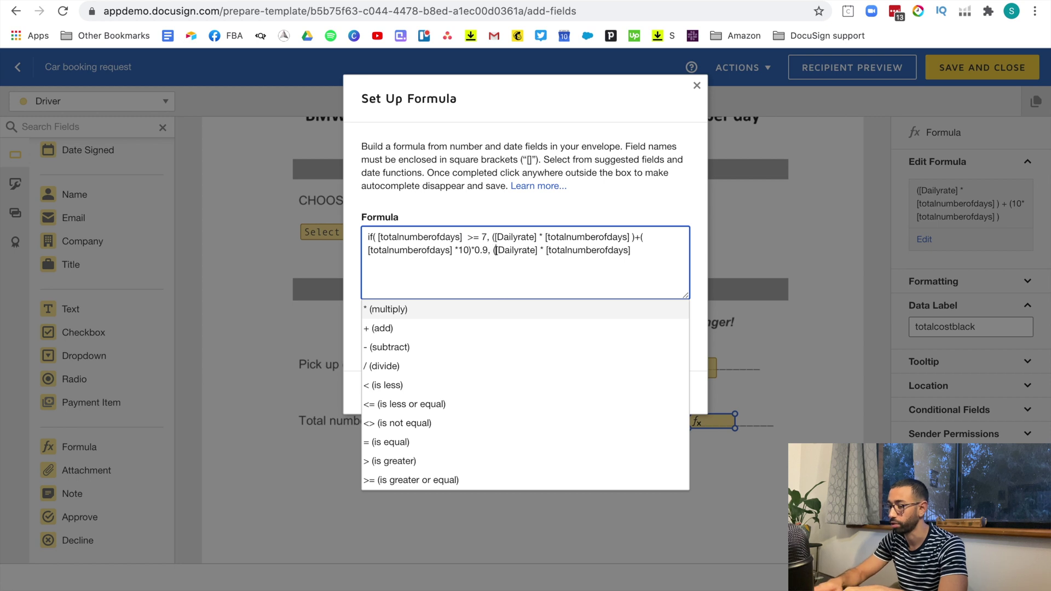
text()=)
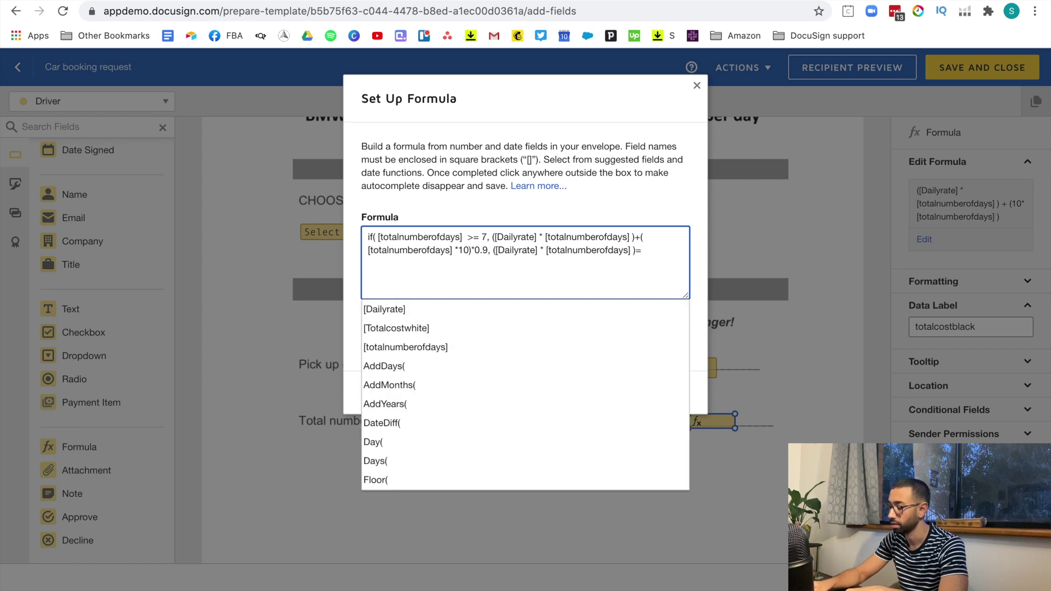
key(BackSpace)
text(+()
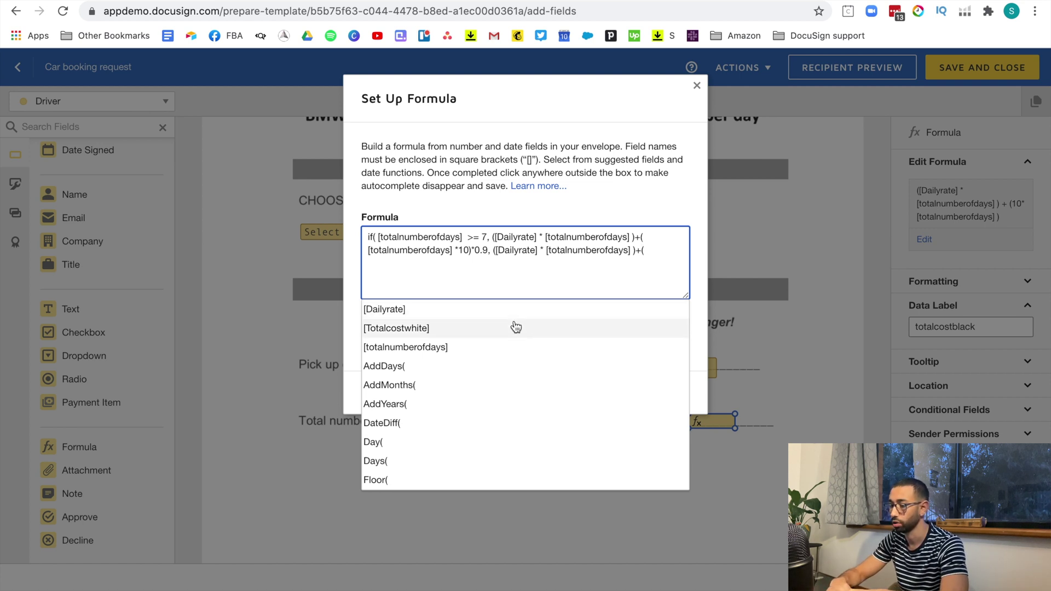
click(486, 349)
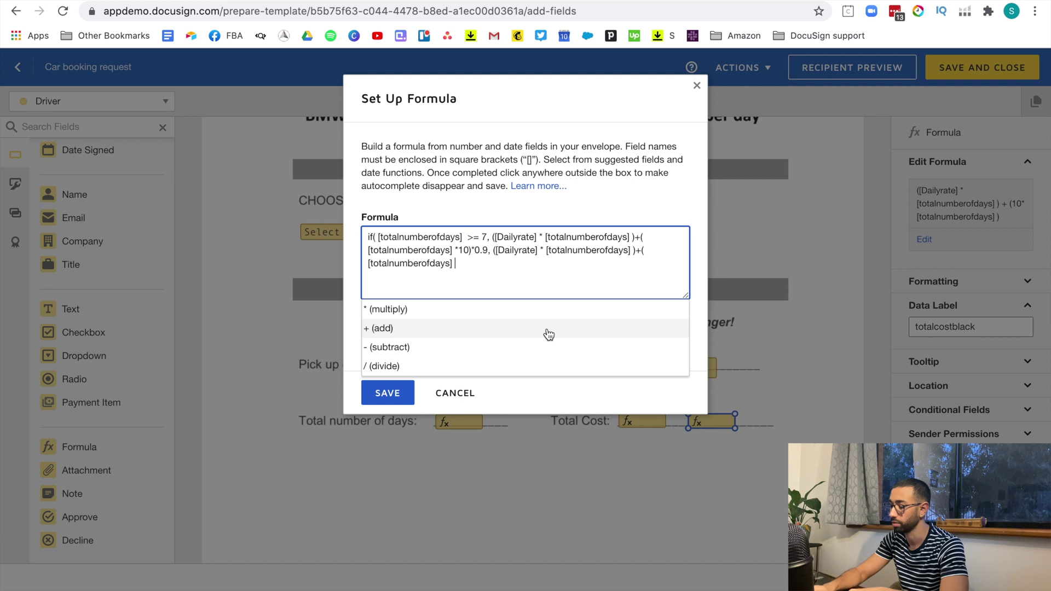
text(*)
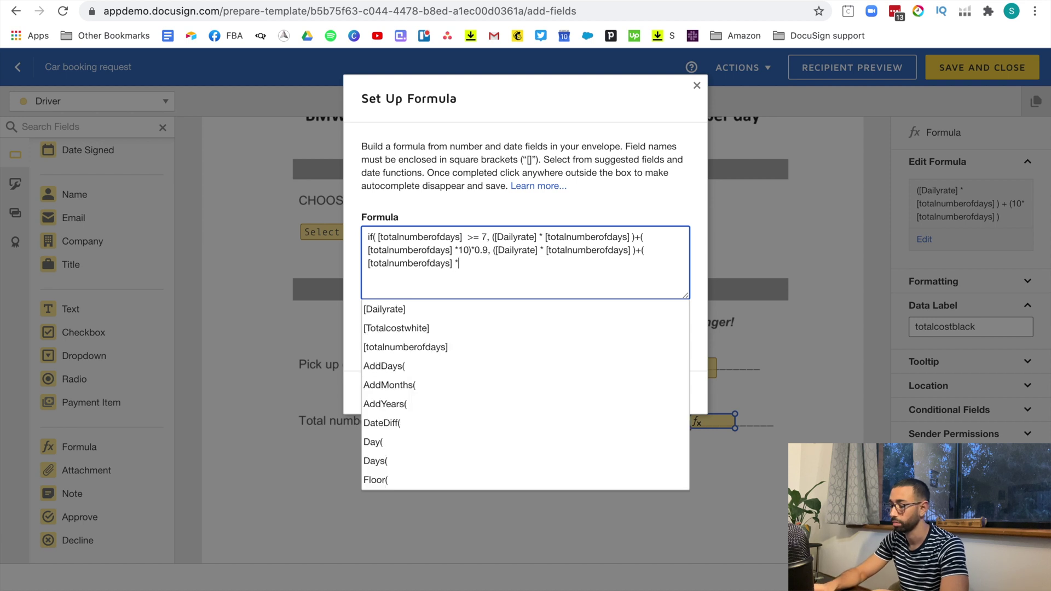
text(10))
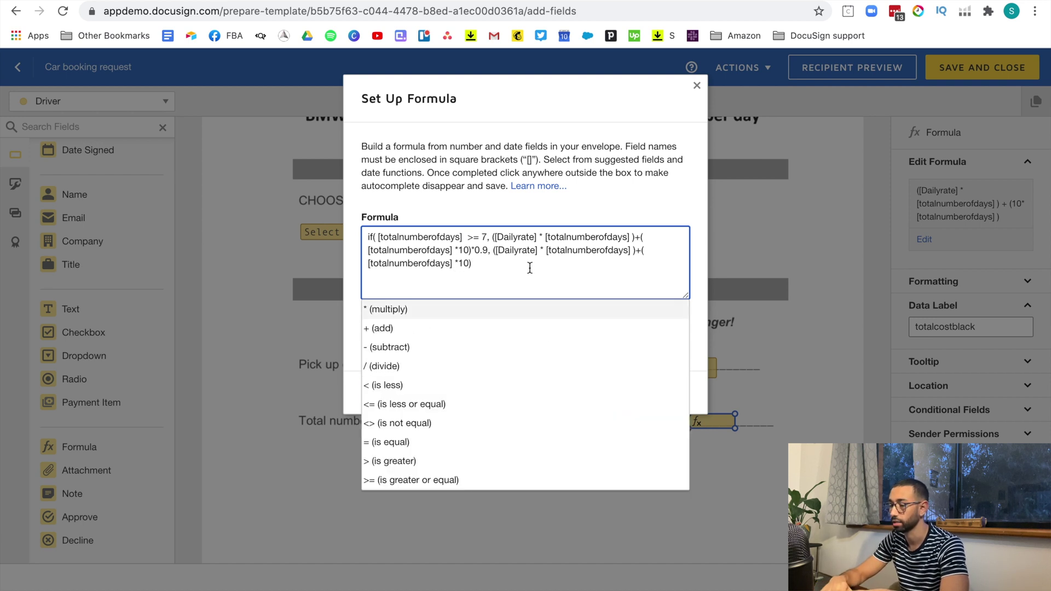
click(635, 211)
click(389, 391)
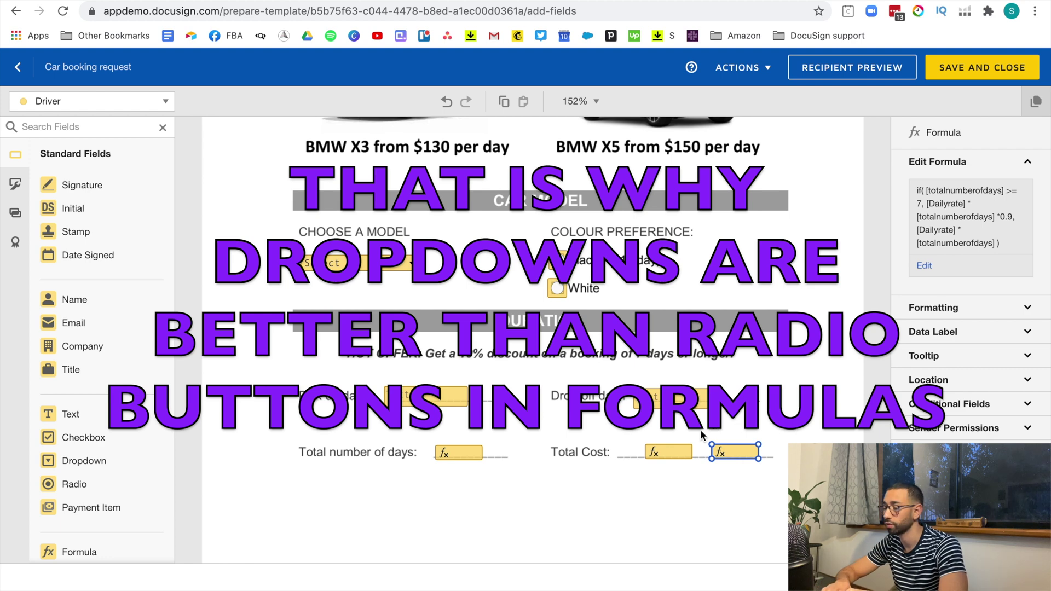
- Add a conditional rule so choosing Black shows the left Total Cost formula field
click(559, 262)
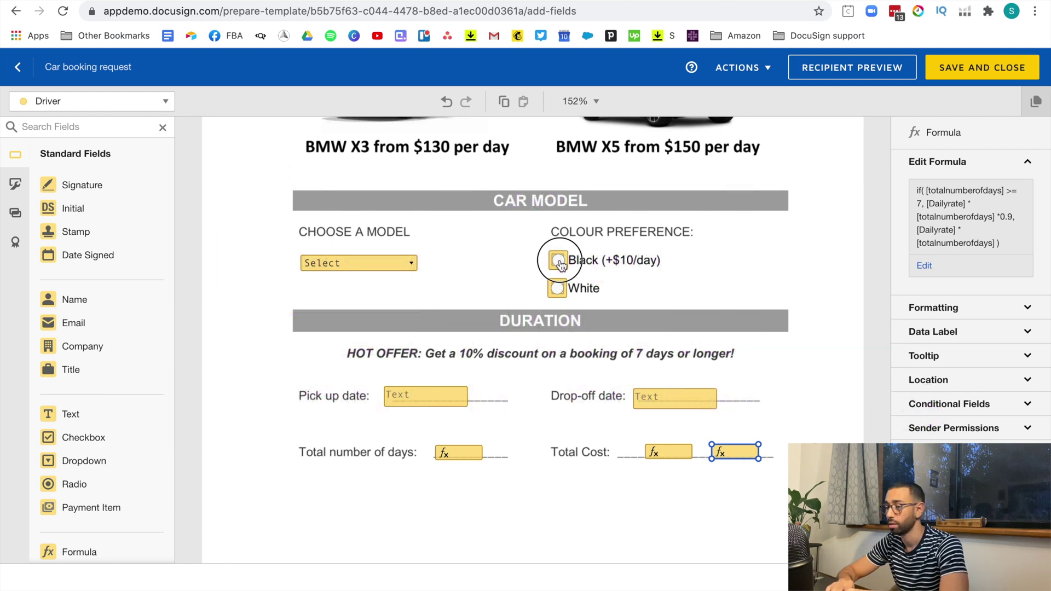
click(967, 379)
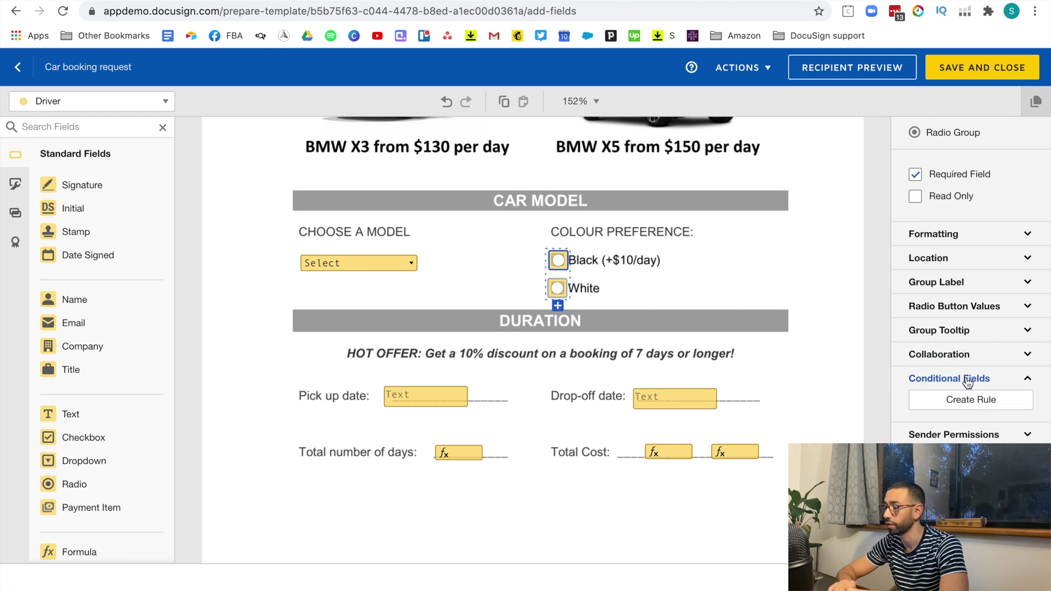
click(967, 398)
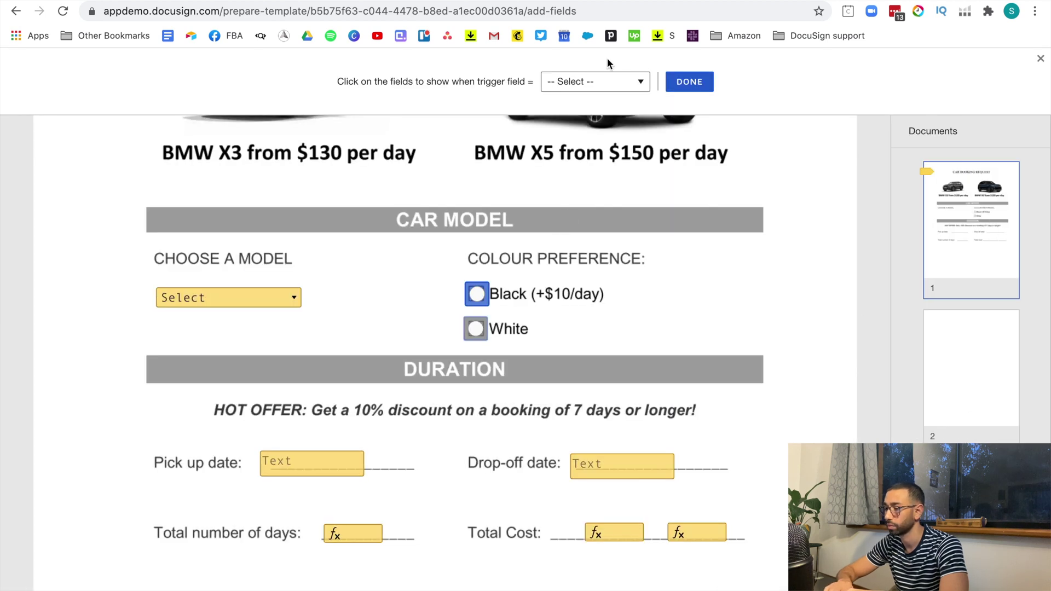
click(607, 80)
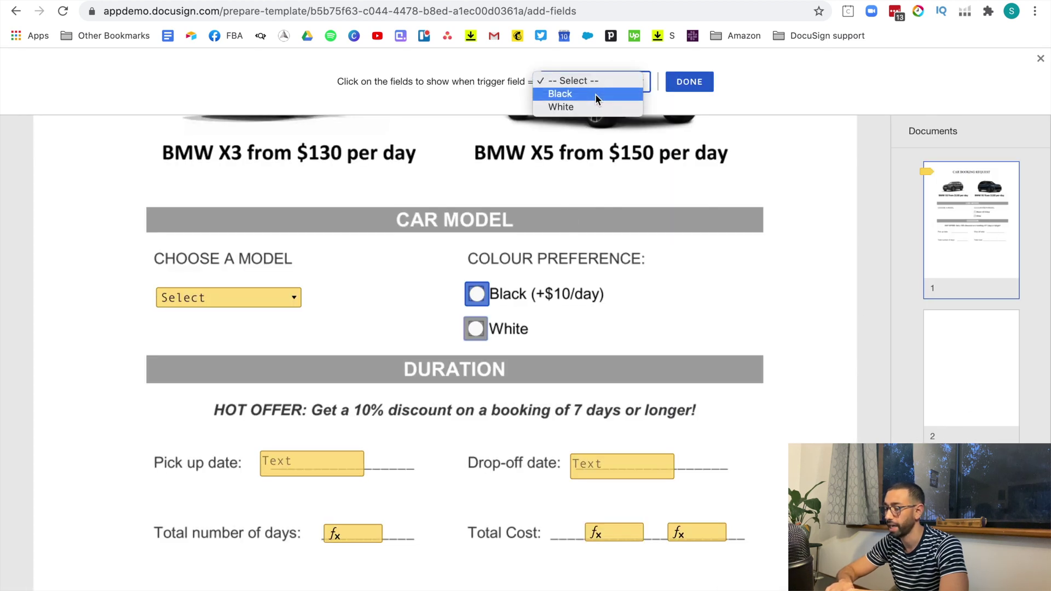
click(598, 96)
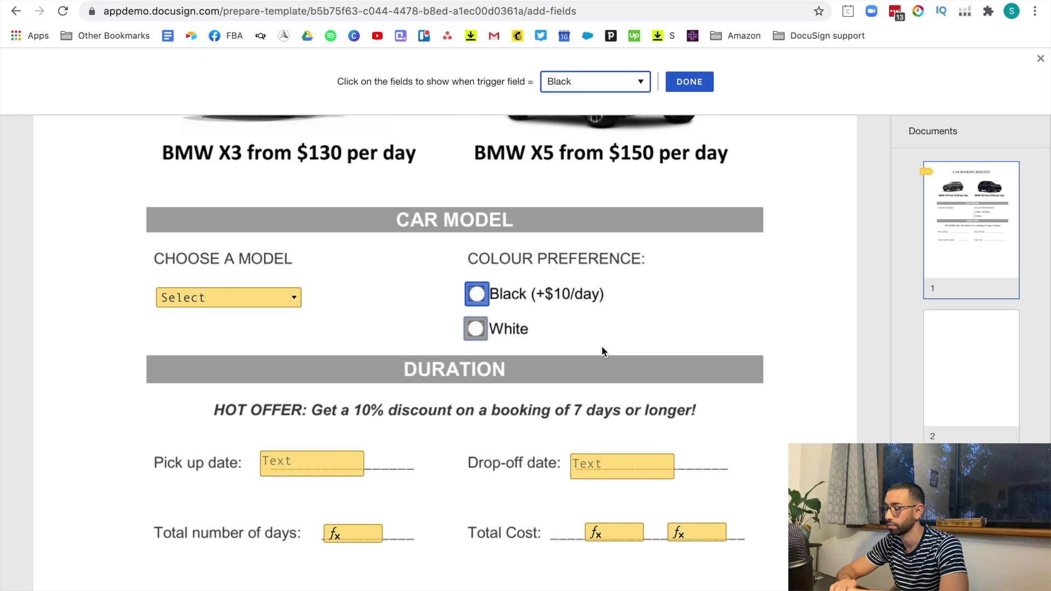
click(610, 534)
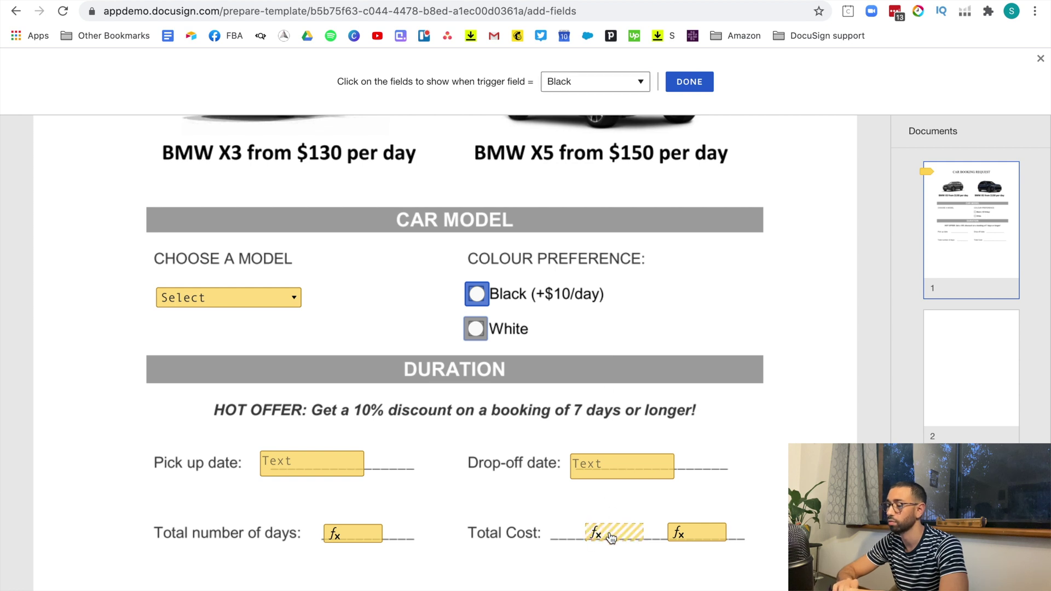
click(685, 82)
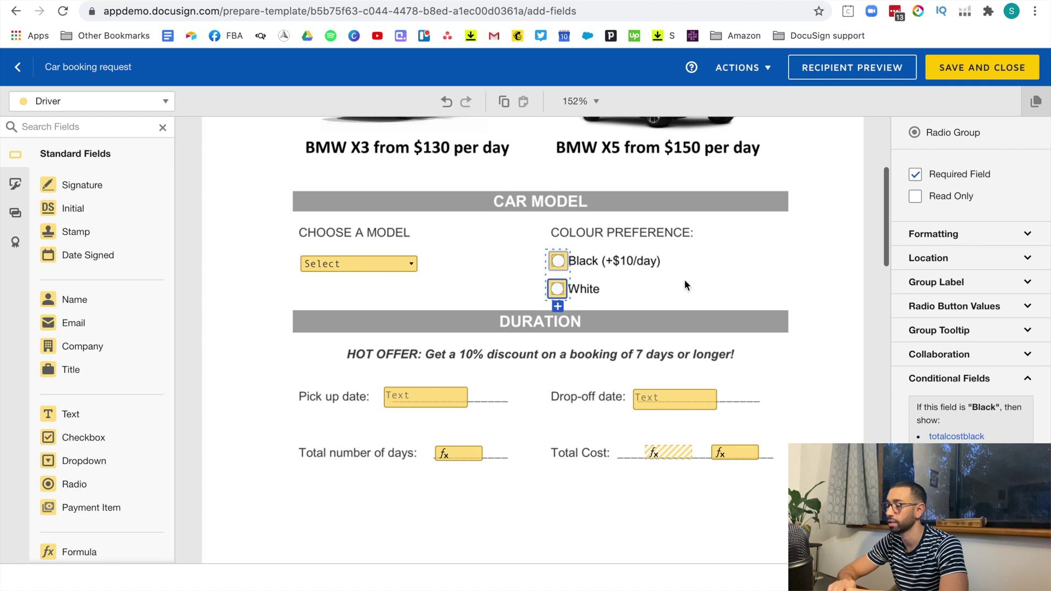
- Add a second rule so choosing White shows the right Total Cost formula field
scroll(980, 362, down, 1)
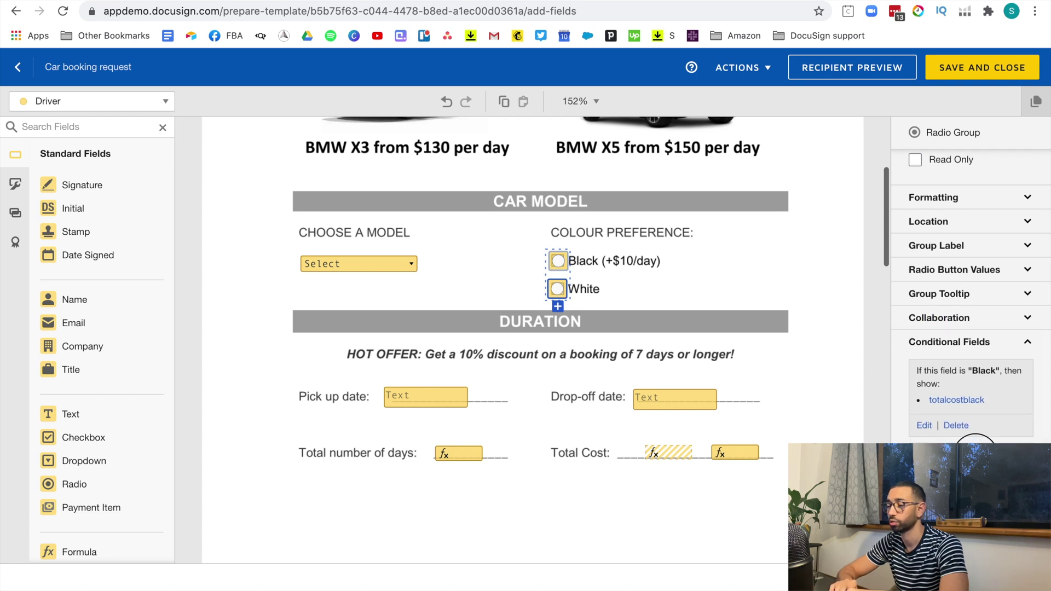
click(924, 425)
click(619, 82)
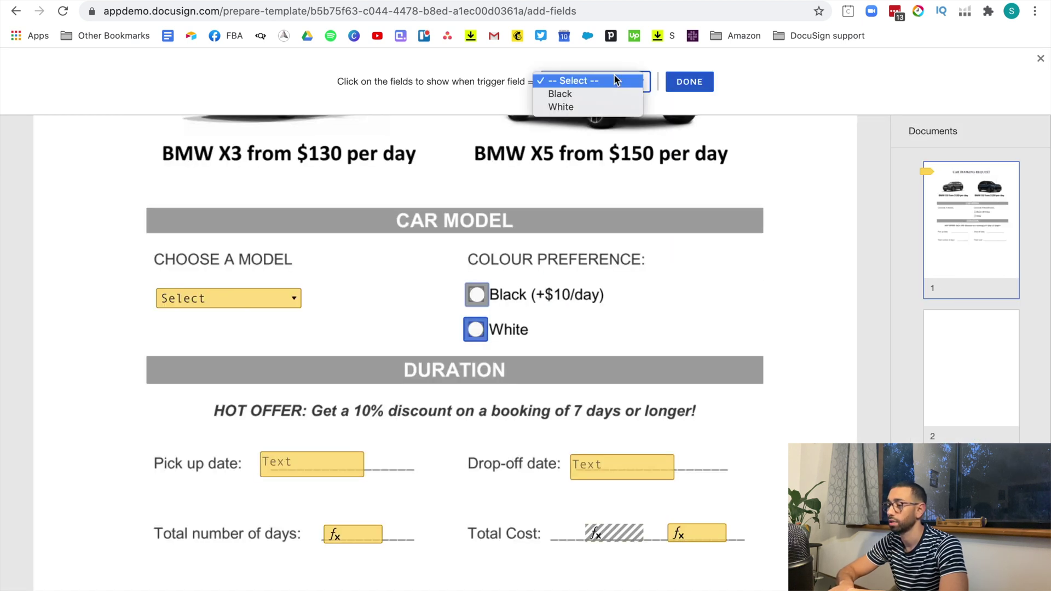
click(581, 107)
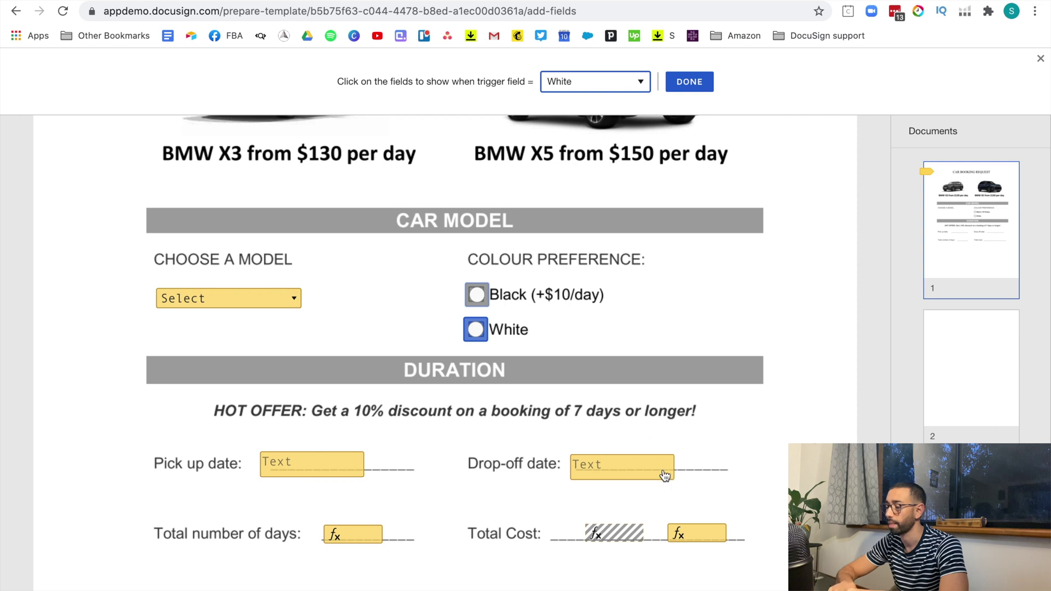
click(701, 539)
click(691, 91)
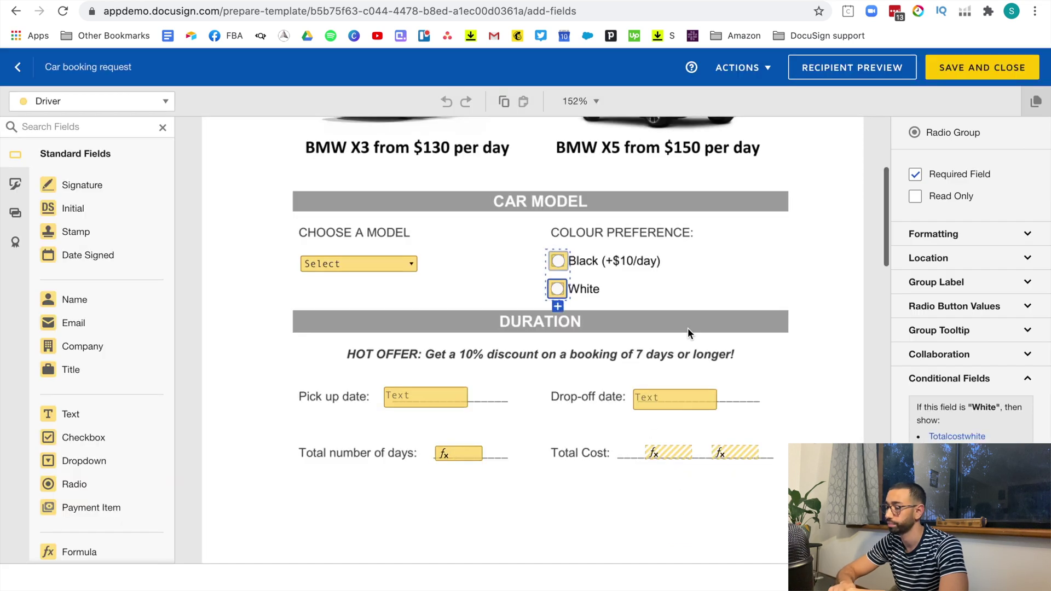
- Stack the right formula field over the left one, then save and close the template
click(741, 449)
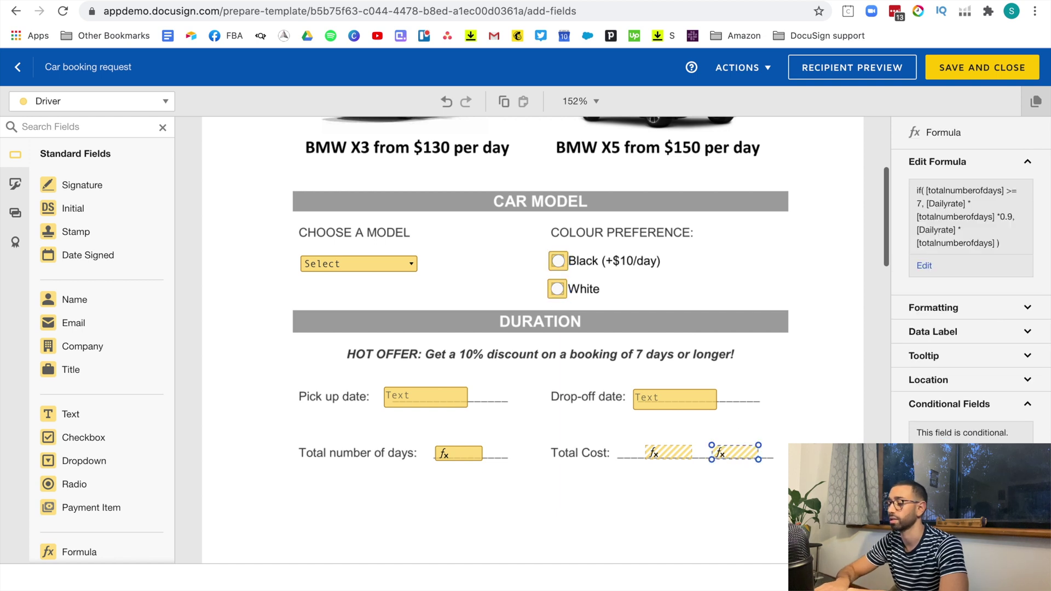
drag(741, 449, 645, 449)
click(832, 217)
scroll(831, 217, up, 1)
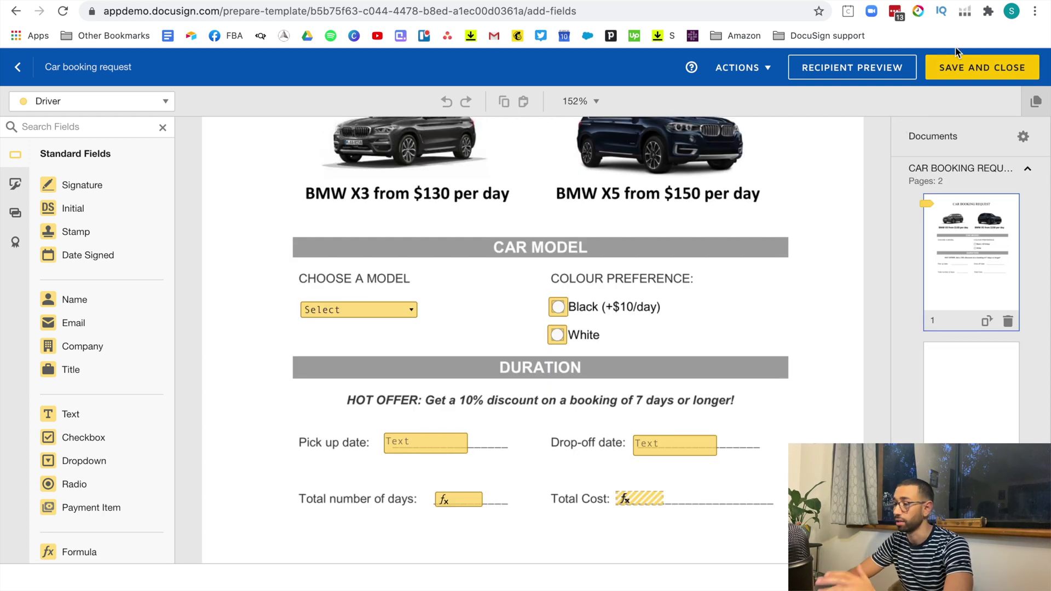
click(967, 72)
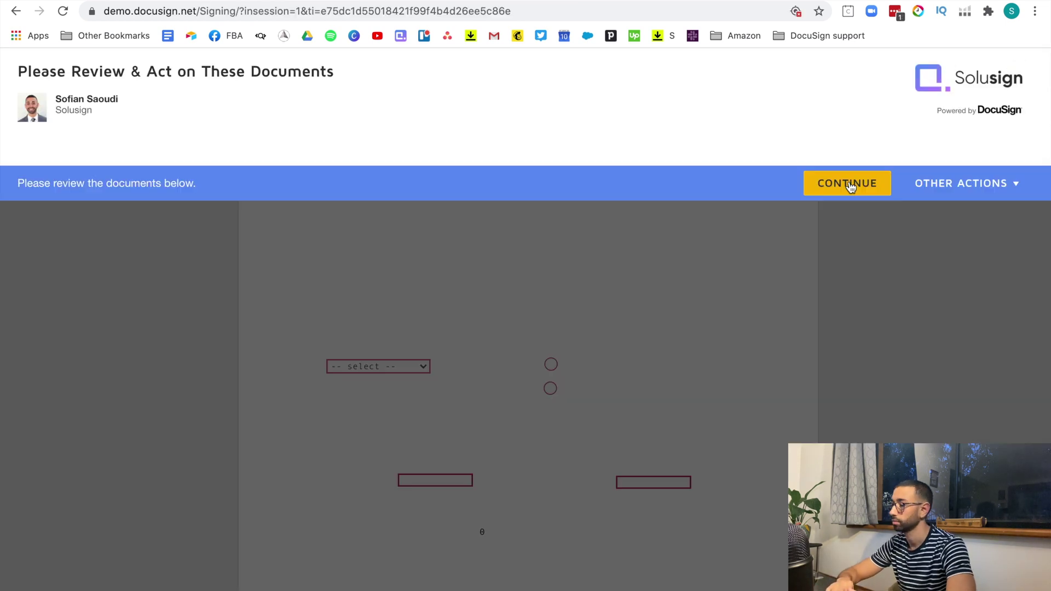
- Start the test signing session and choose the BMW X3 @$130/day model
click(849, 187)
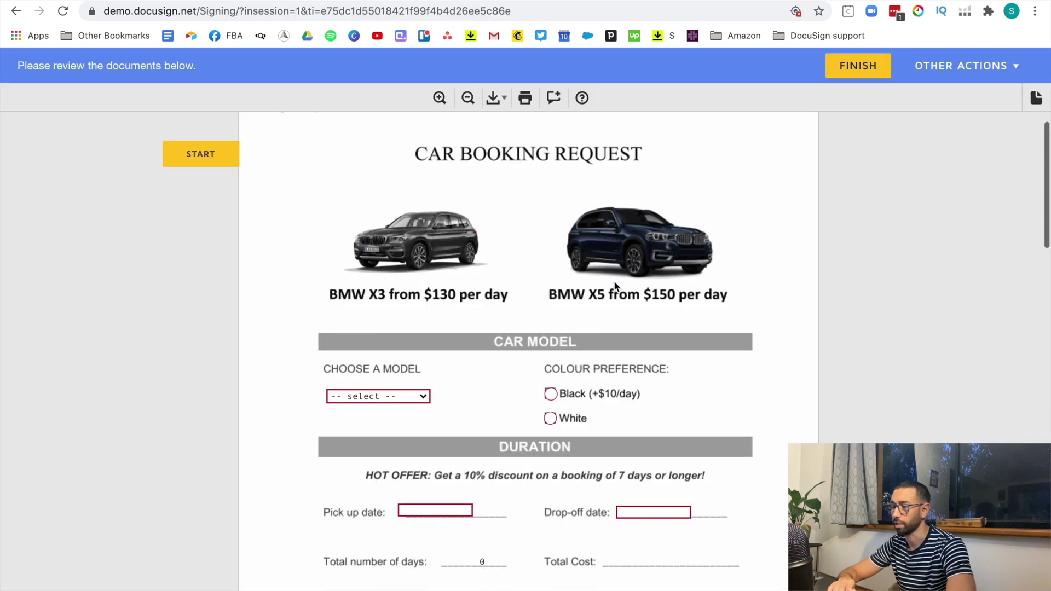
click(403, 392)
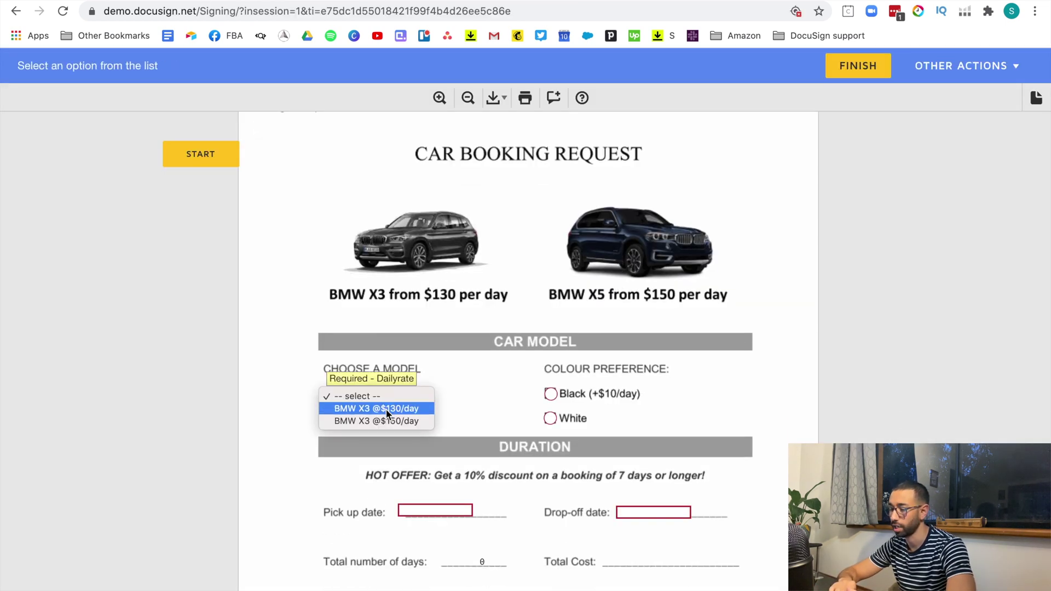
click(409, 406)
scroll(488, 395, down, 2)
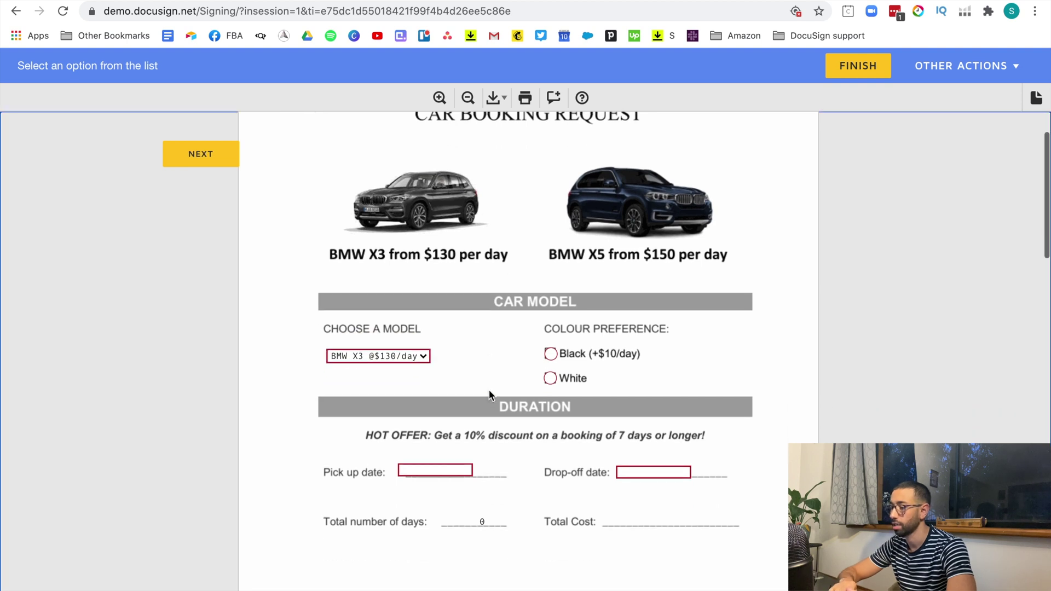
- Set the pick up date to 07/01/2020 and drop-off date to 07/03/2020
click(443, 447)
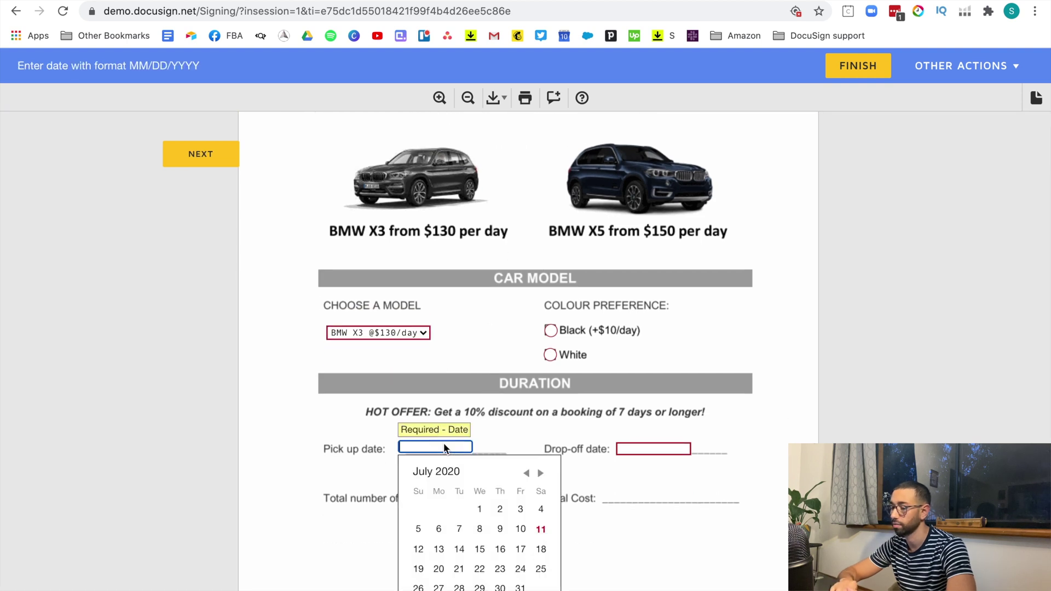
click(480, 509)
scroll(557, 448, down, 3)
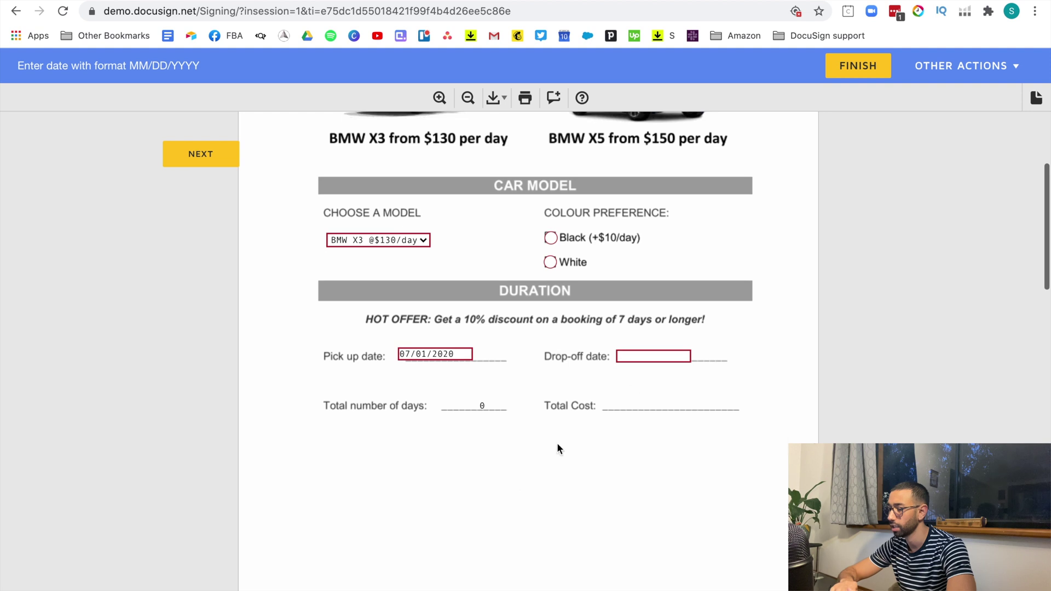
click(664, 356)
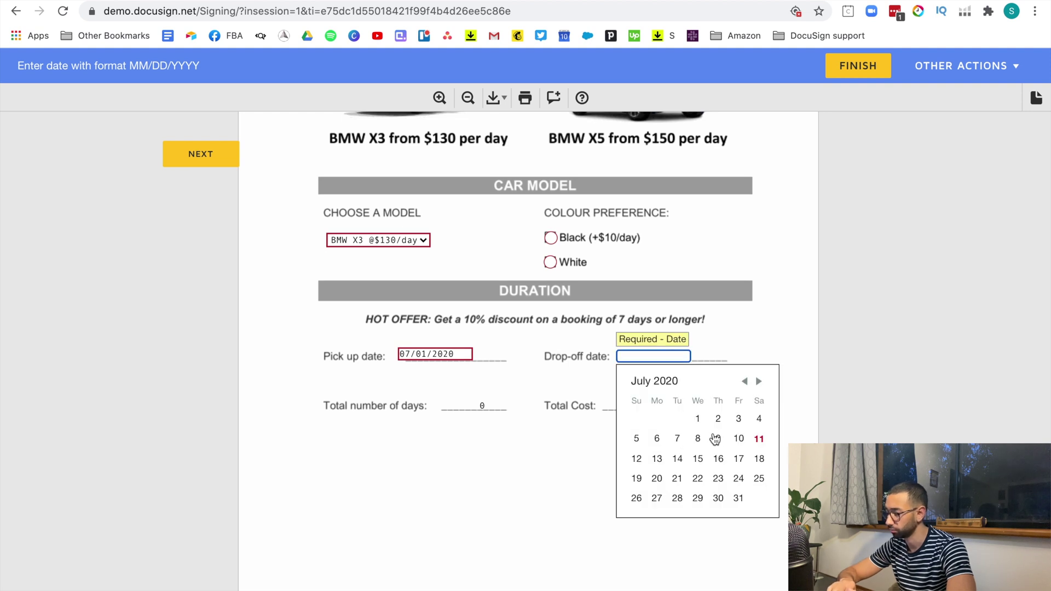
click(739, 423)
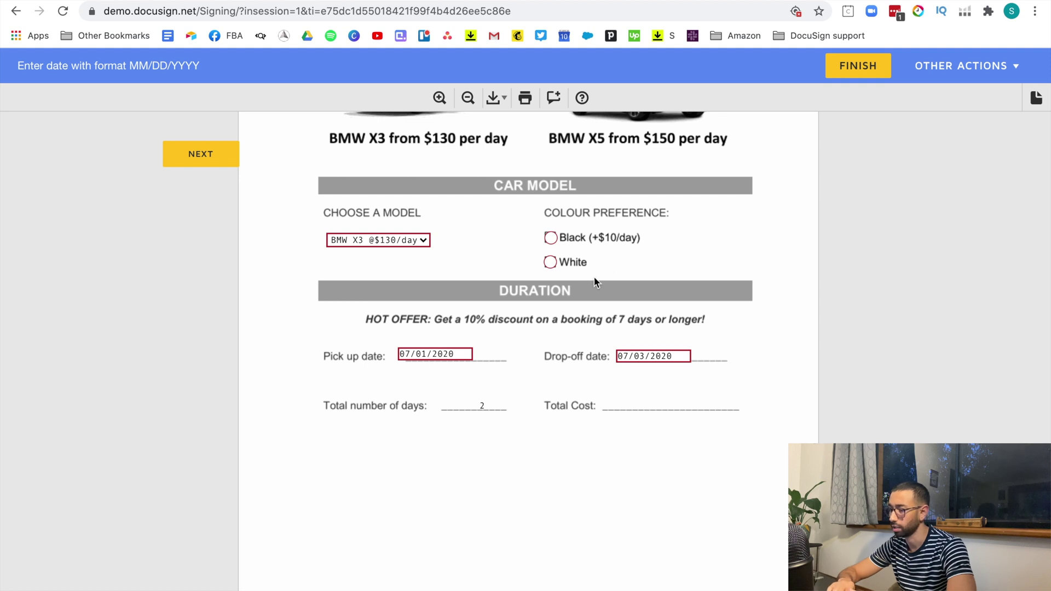
- Select White for colour preference, then switch to Black to compare the totals
scroll(596, 273, up, 1)
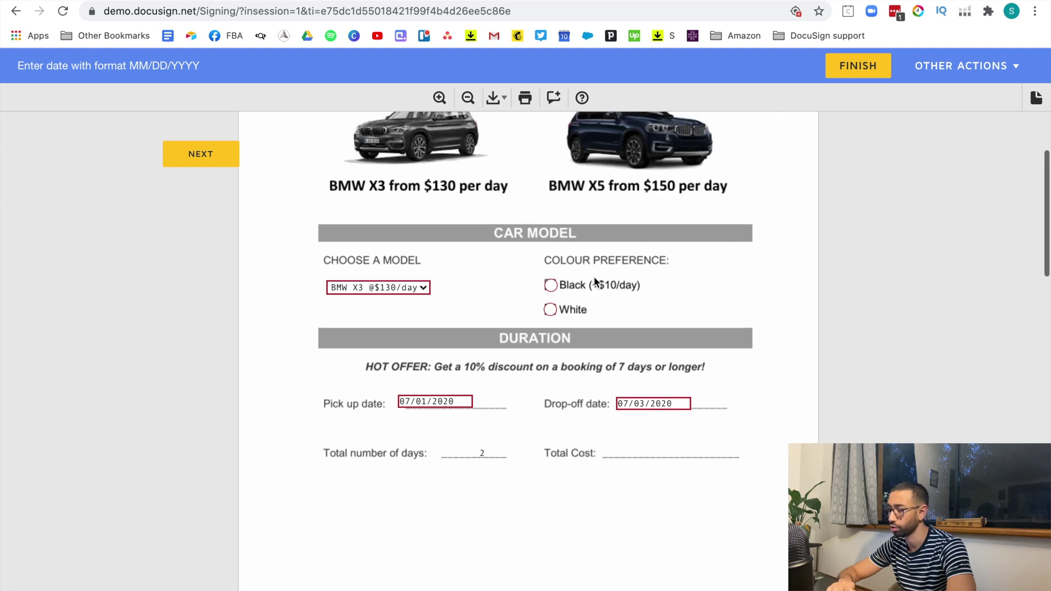
click(550, 310)
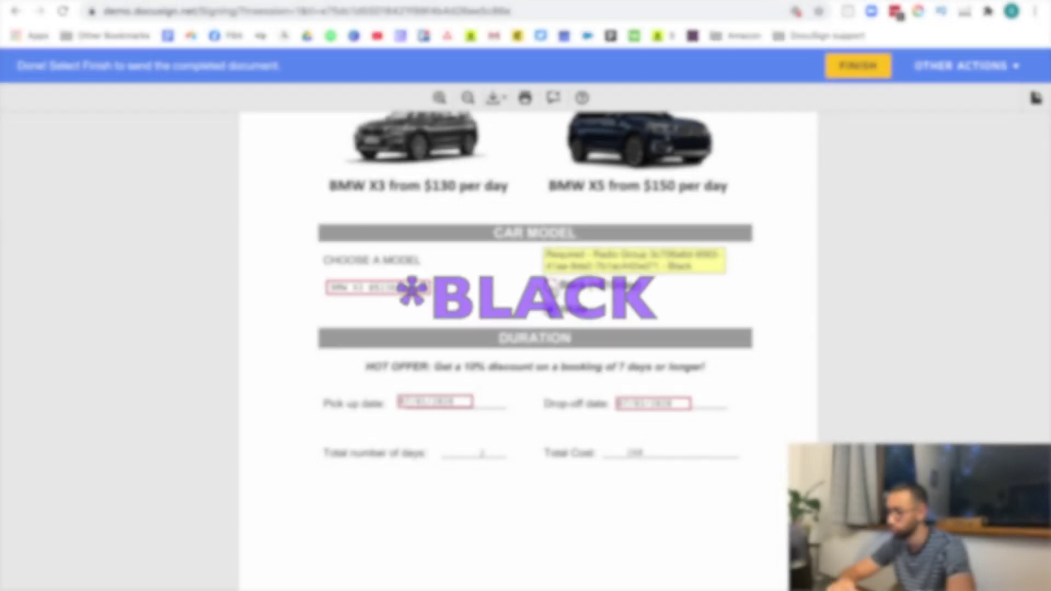
click(551, 287)
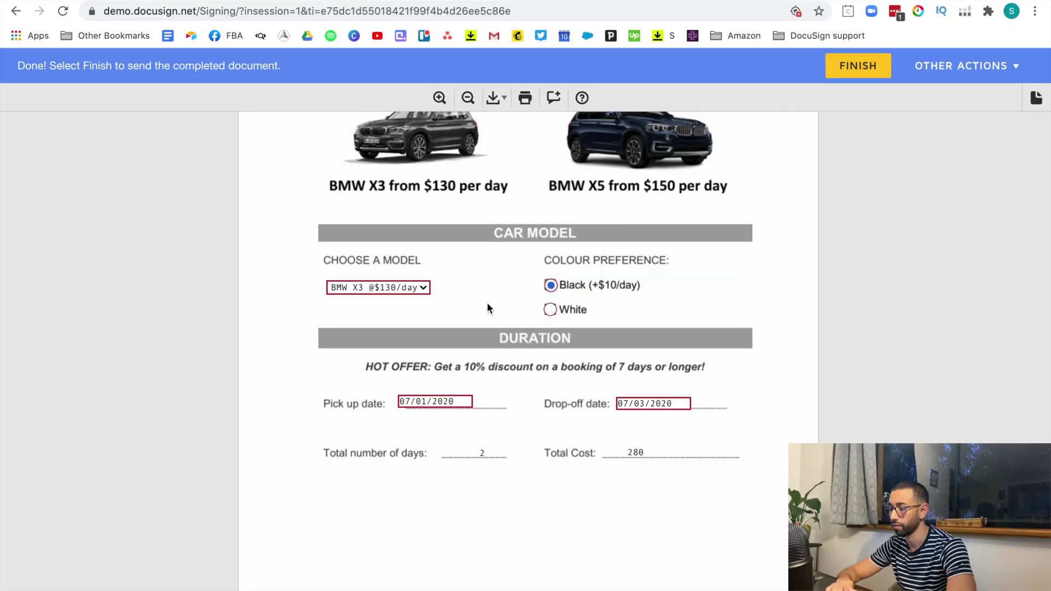
scroll(487, 303, down, 1)
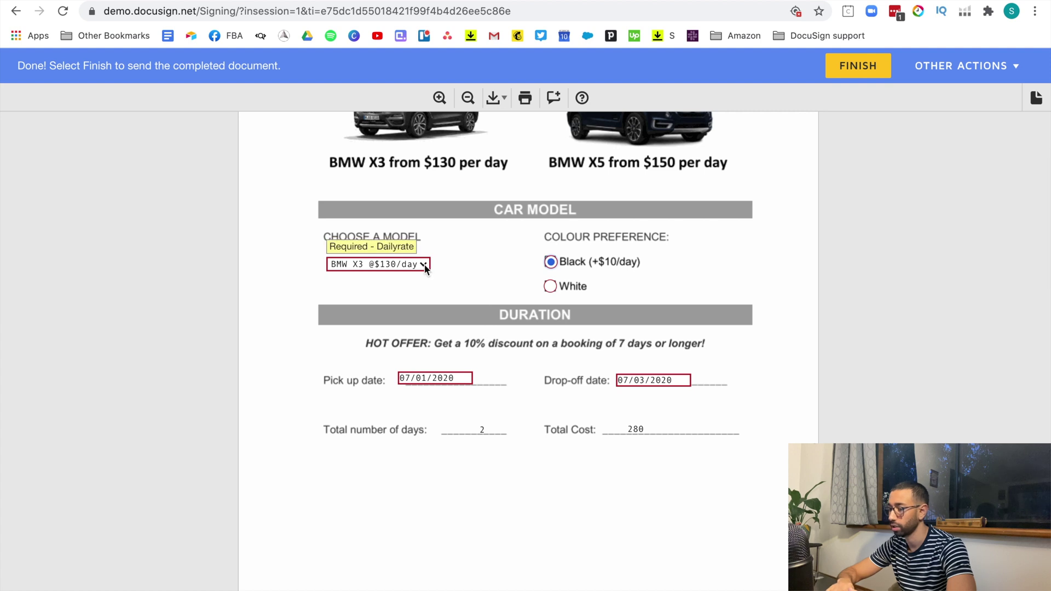
- Change the drop-off date to July 8 and the model to BMW X3 @$150/day
click(653, 379)
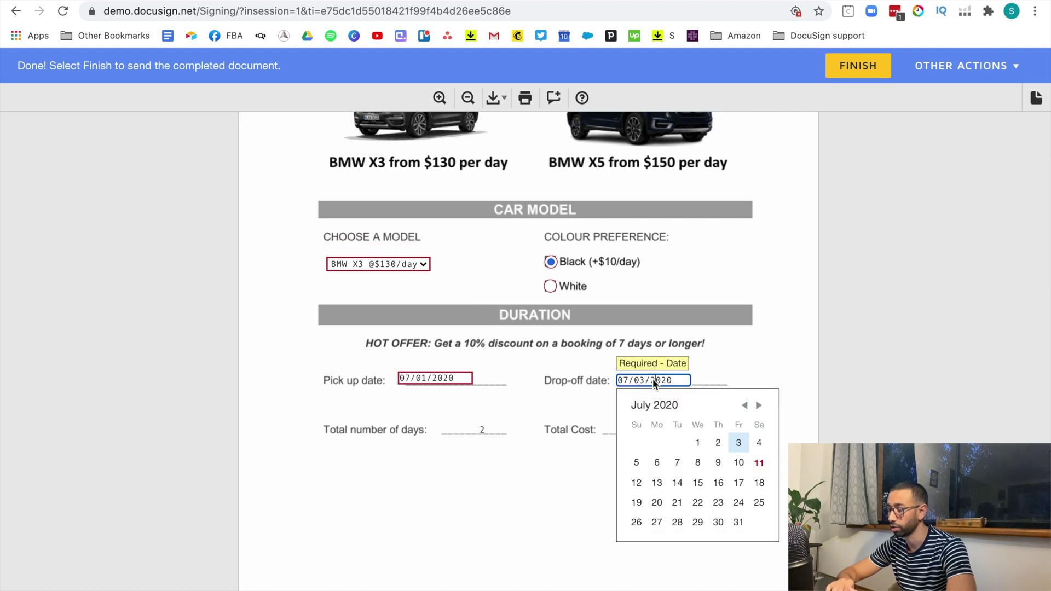
click(699, 463)
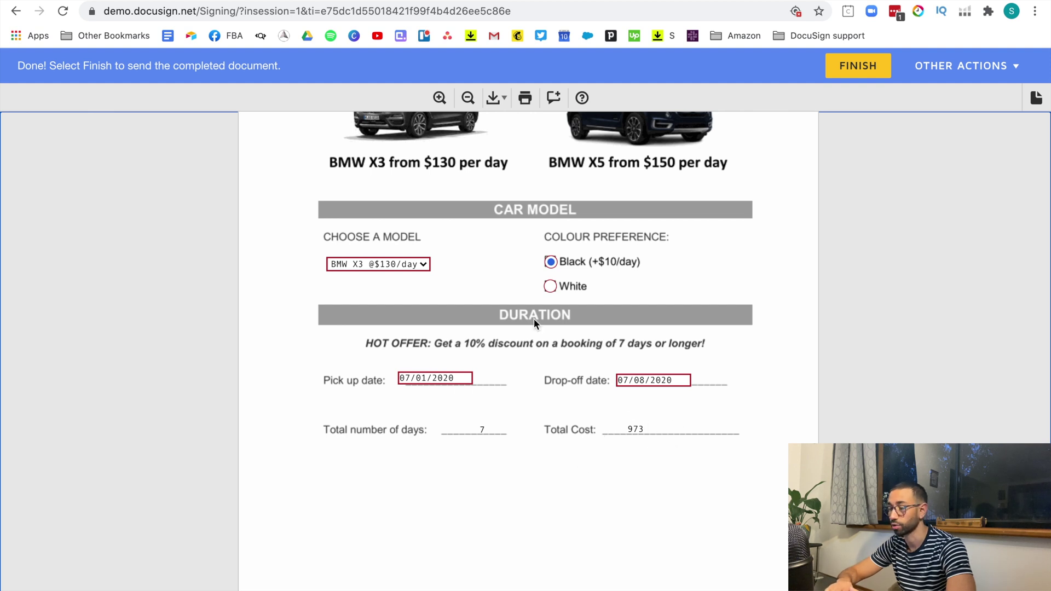
click(416, 264)
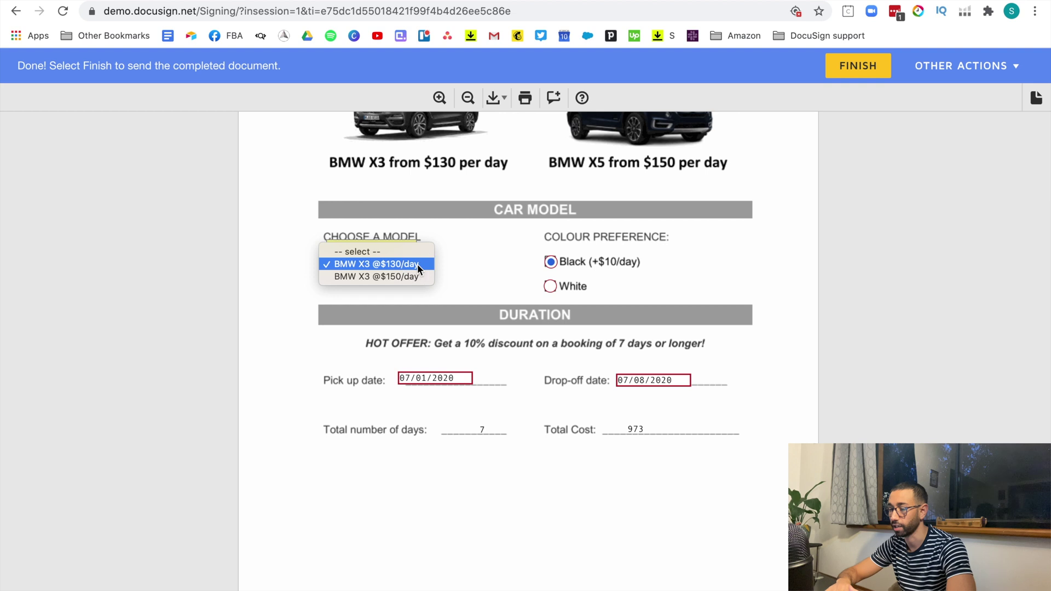
click(392, 278)
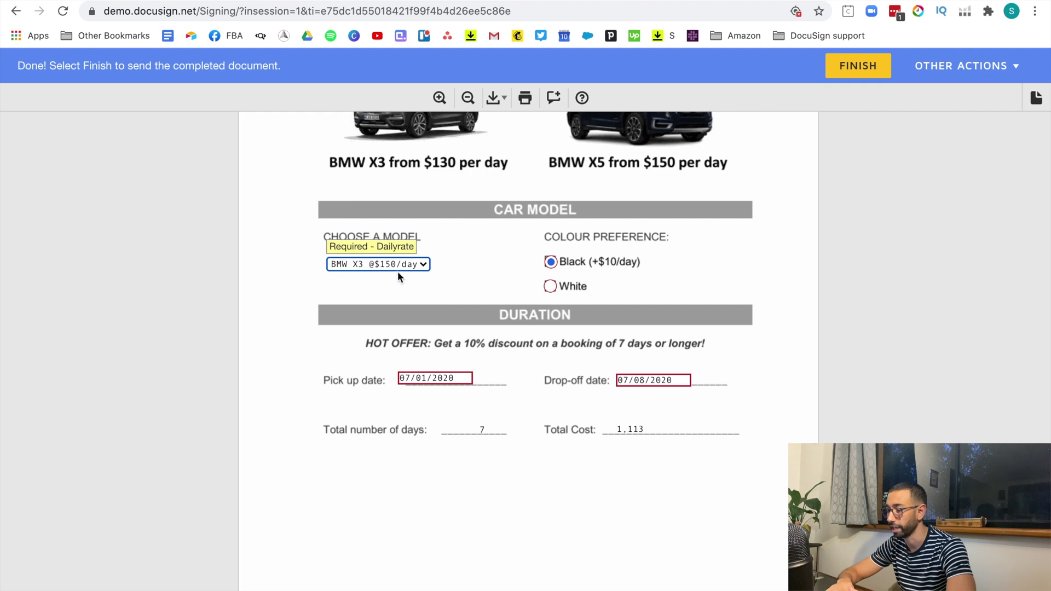
click(476, 290)
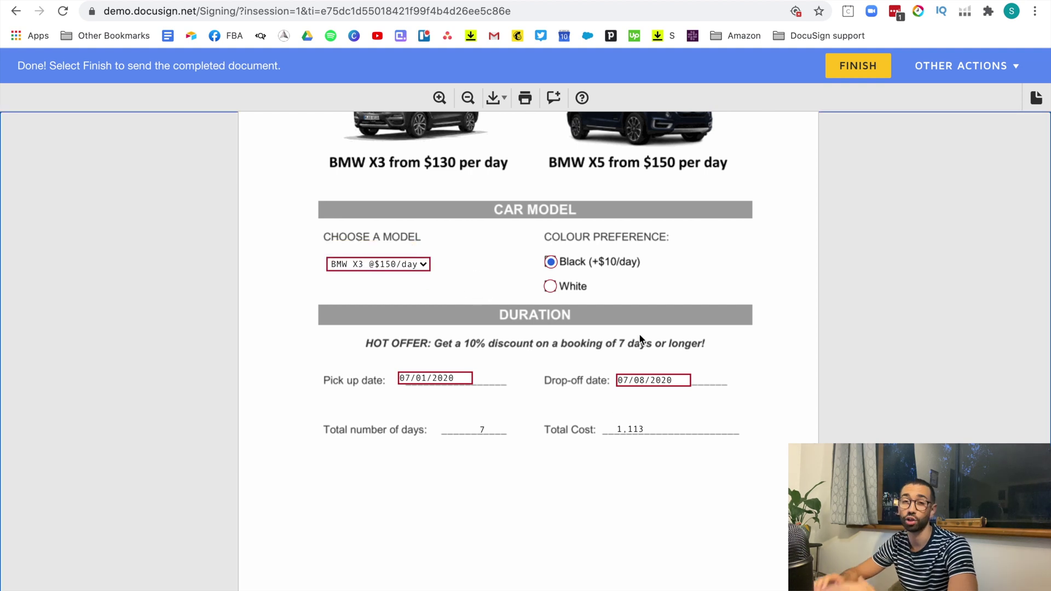